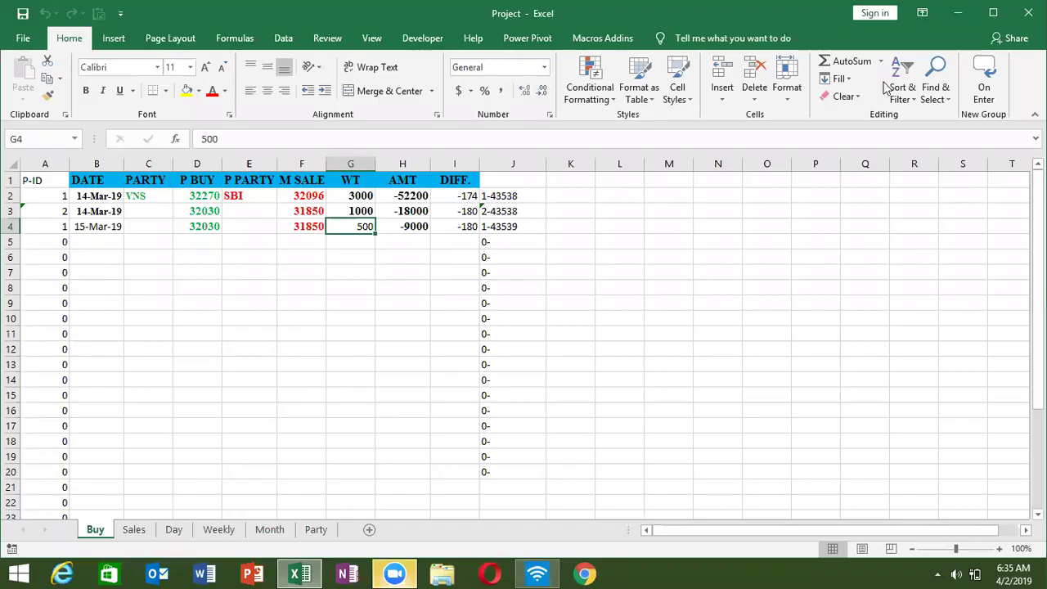
# Hide the workbook to show the desktop, then bring the Project workbook back.
pyautogui.press('super+d')
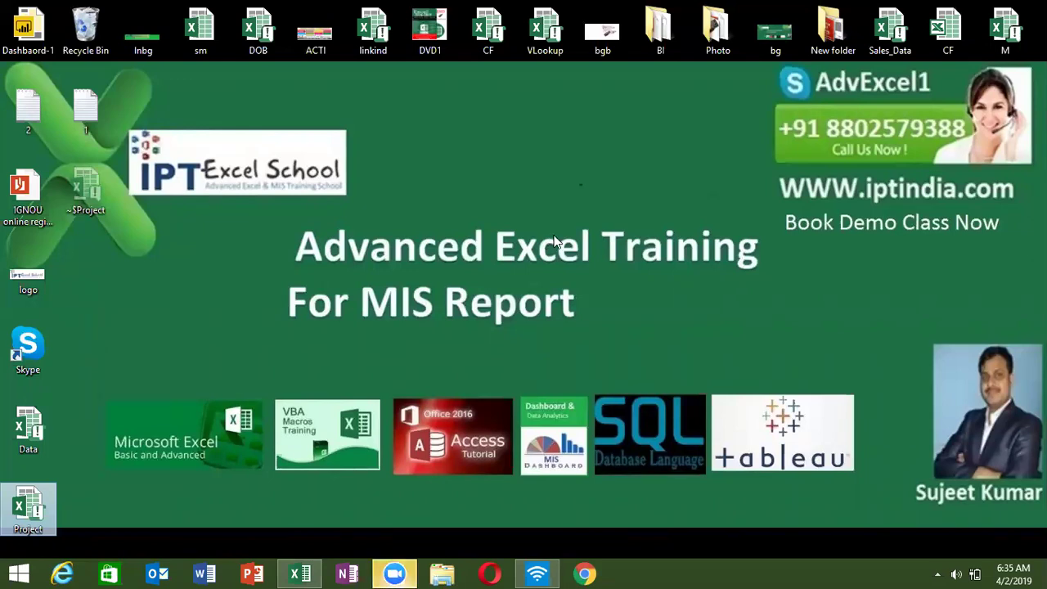
pyautogui.click(296, 573)
pyautogui.click(157, 257)
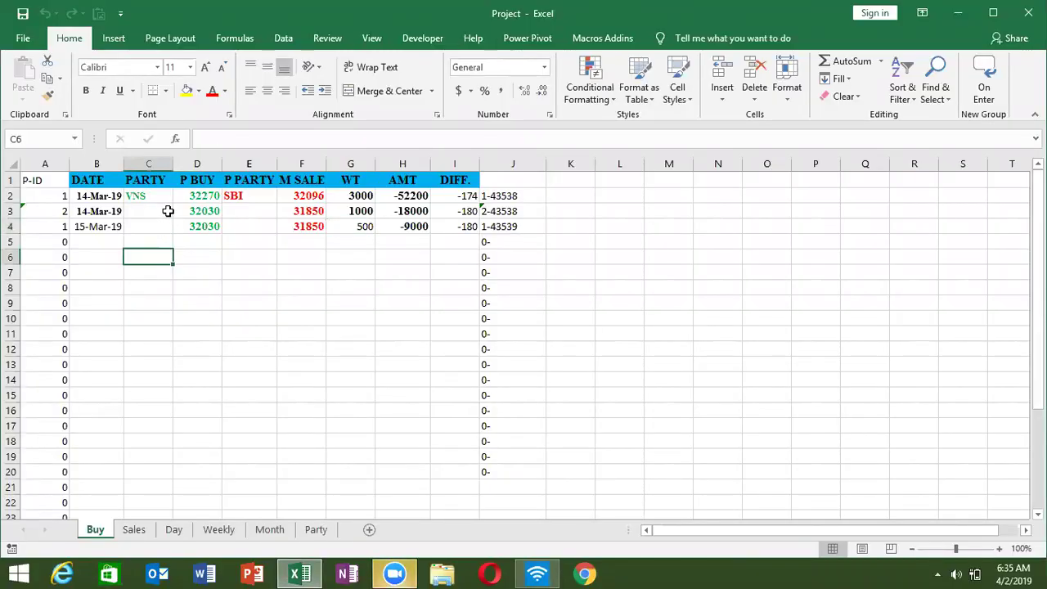
# Highlight the filled Buy rows and review the B2 date, C2 party, D2 P BUY and E2 SBI.
pyautogui.moveTo(114, 192); pyautogui.dragTo(385, 236)
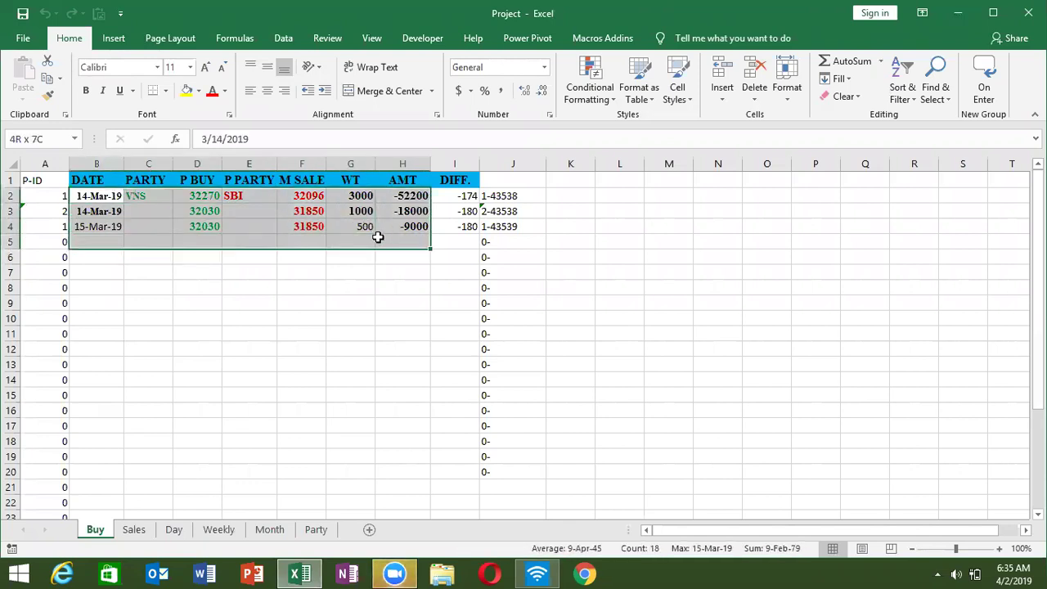
pyautogui.click(89, 194)
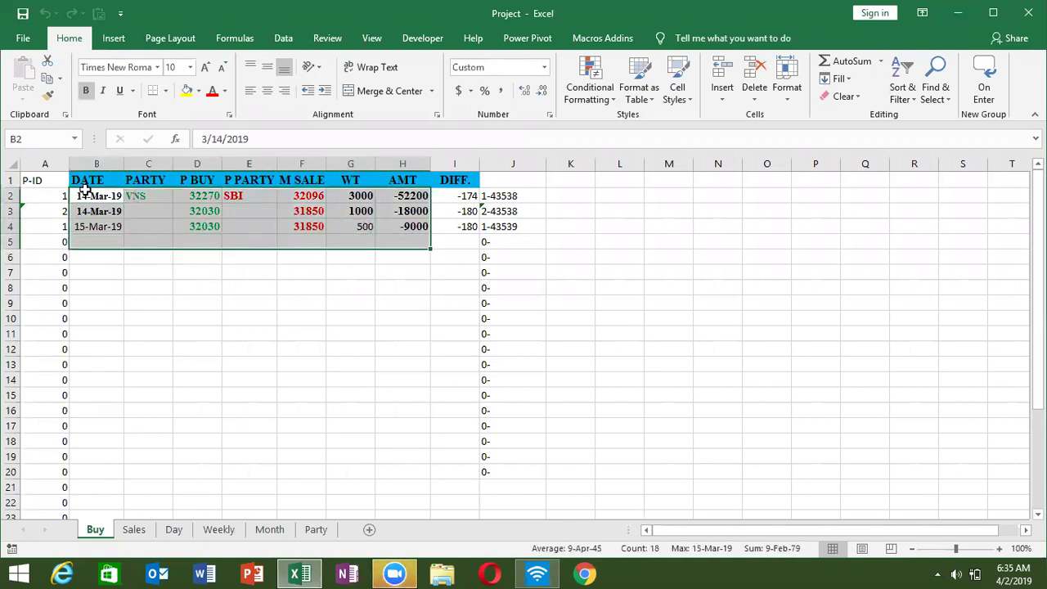
pyautogui.click(151, 193)
pyautogui.click(201, 196)
pyautogui.click(243, 197)
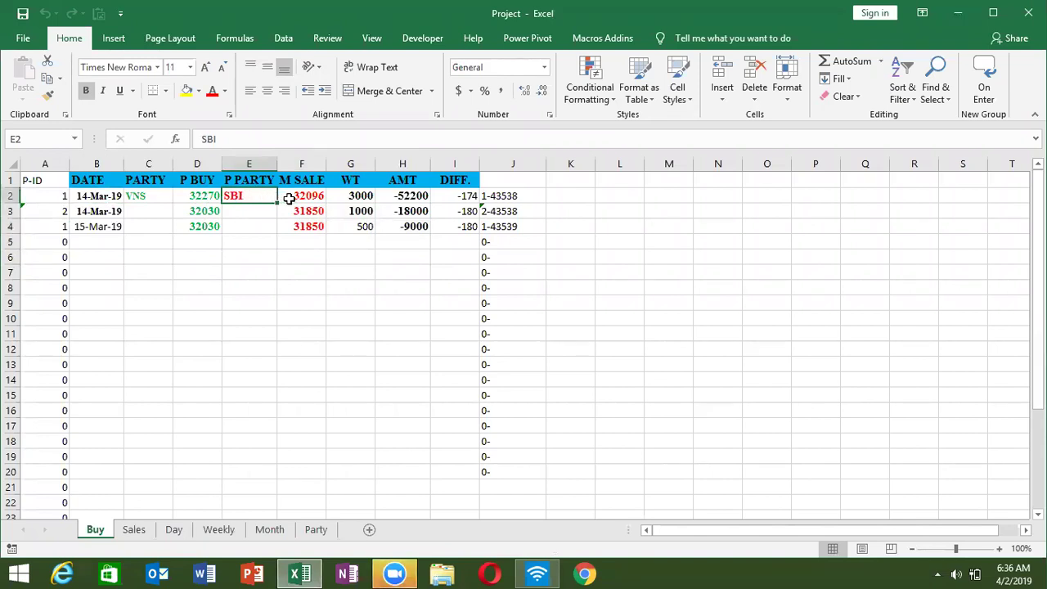
# Review the M SALE, WT, AMT formula and DIFF. formula in F2 through I2.
pyautogui.click(310, 197)
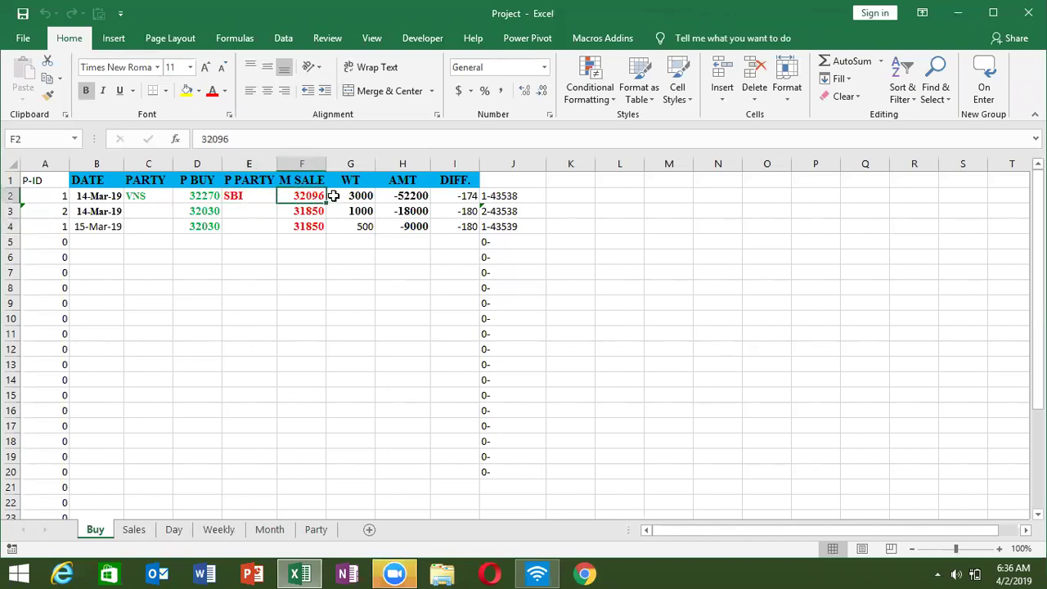
pyautogui.click(360, 195)
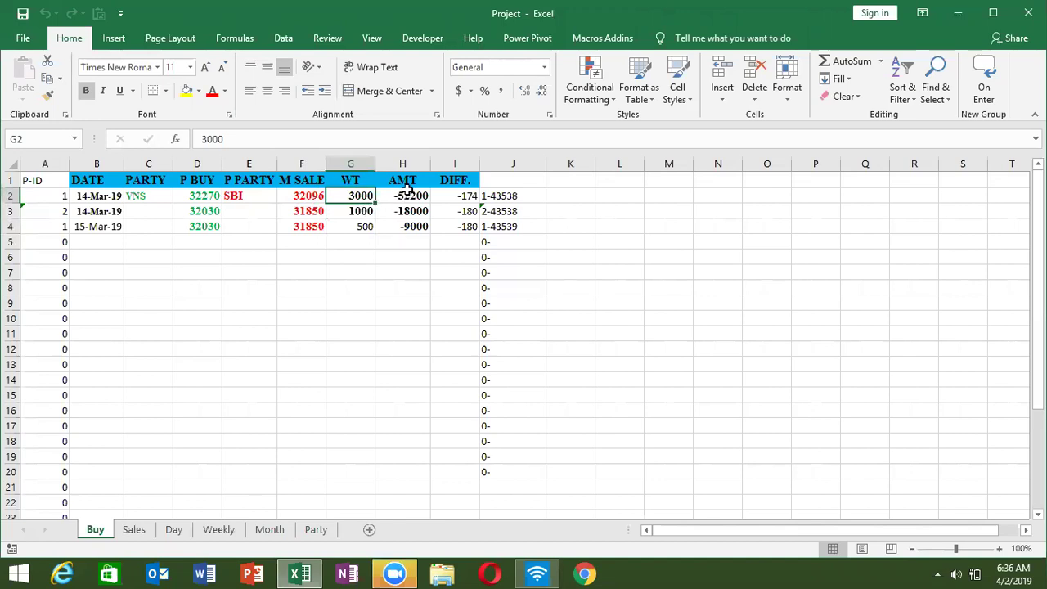
pyautogui.click(403, 196)
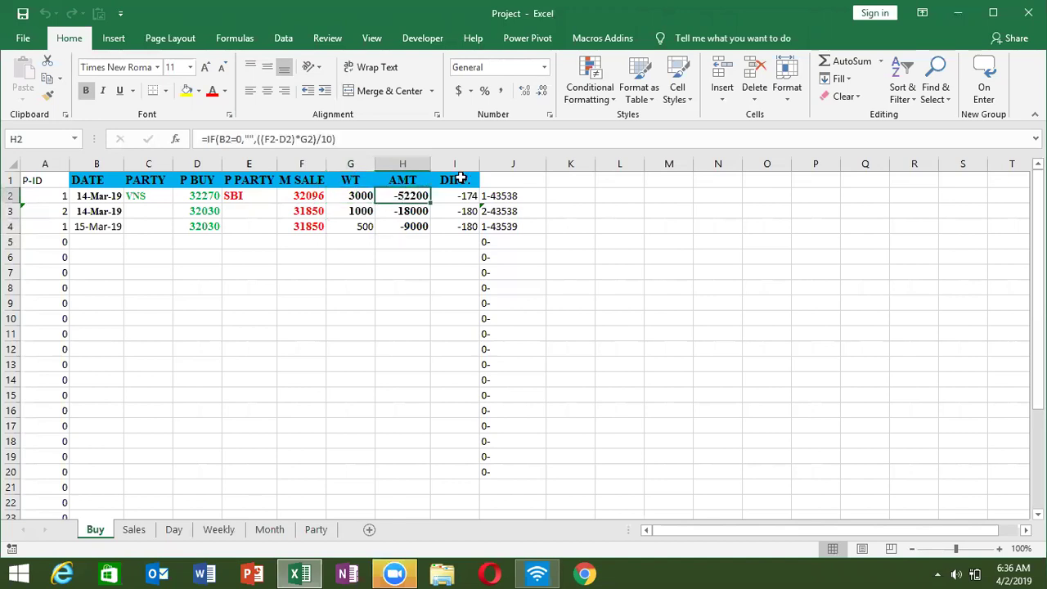
pyautogui.doubleClick(461, 179)
pyautogui.click(464, 196)
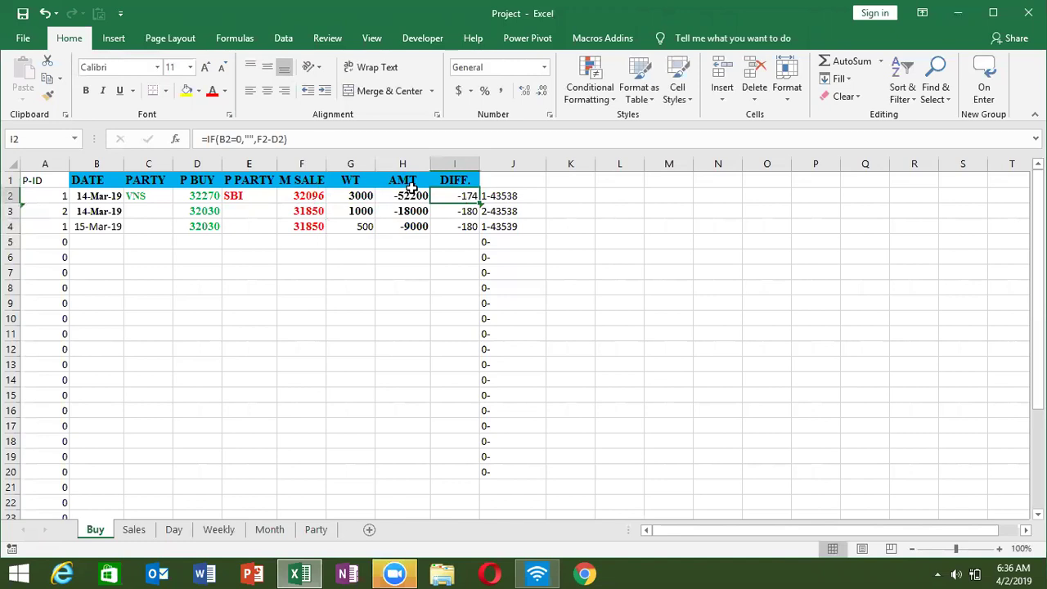
# On the Sales sheet, highlight the WT values and repeated column-B dates for review.
pyautogui.click(124, 532)
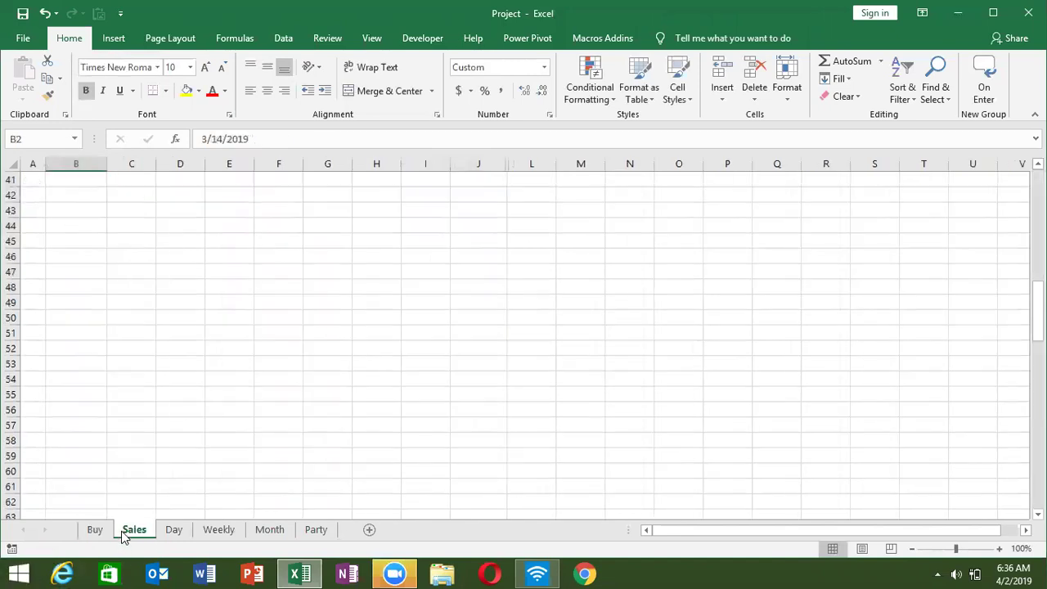
pyautogui.scroll(8, 234, 347)
pyautogui.scroll(5, 232, 342)
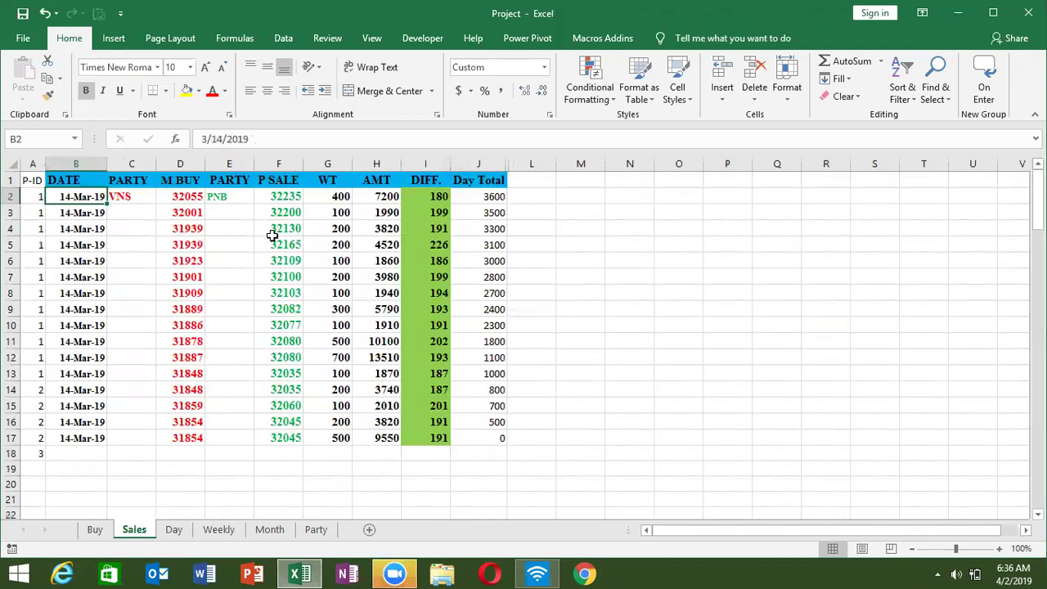
pyautogui.moveTo(323, 196); pyautogui.dragTo(335, 358)
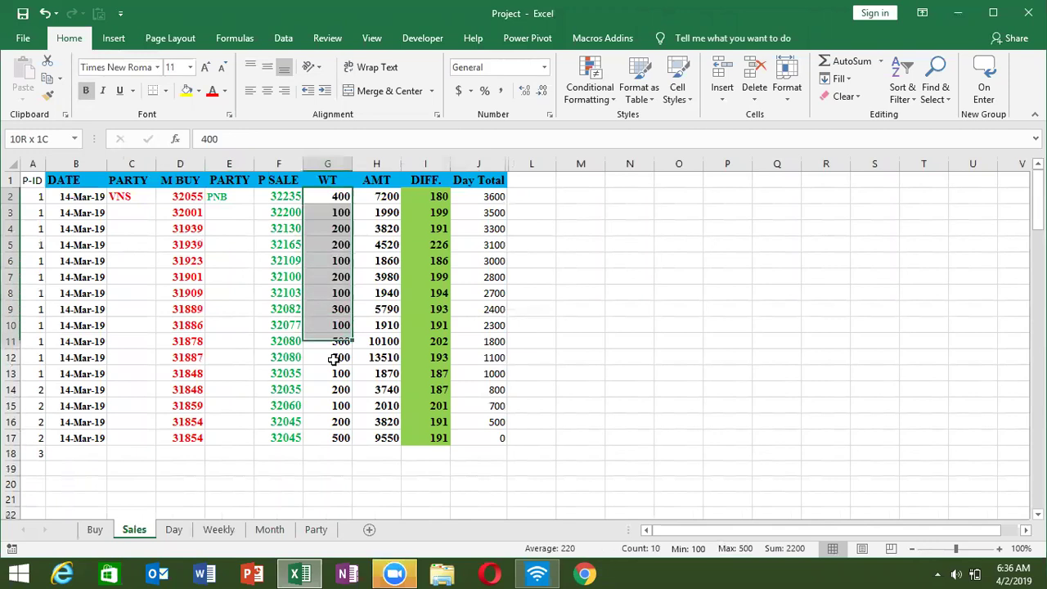
pyautogui.moveTo(81, 228); pyautogui.dragTo(92, 372)
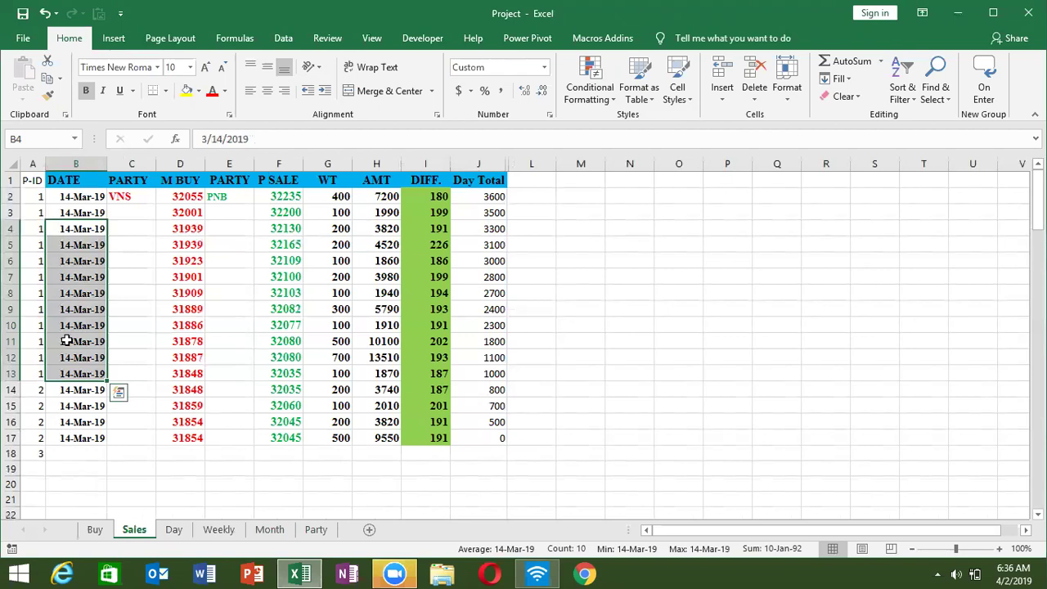
pyautogui.click(219, 389)
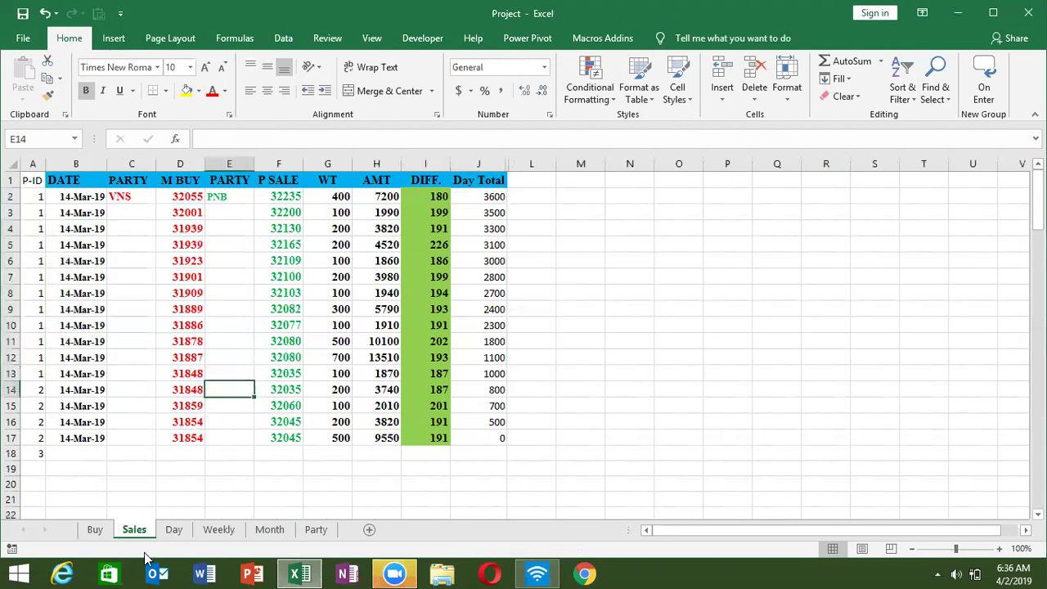
pyautogui.click(174, 530)
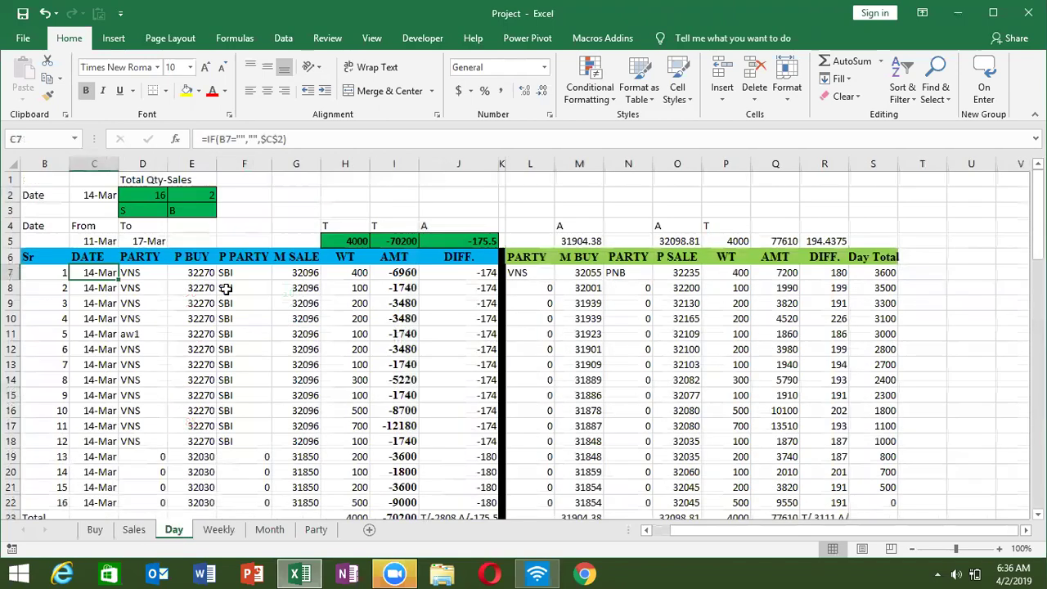
pyautogui.scroll(-1, 226, 289)
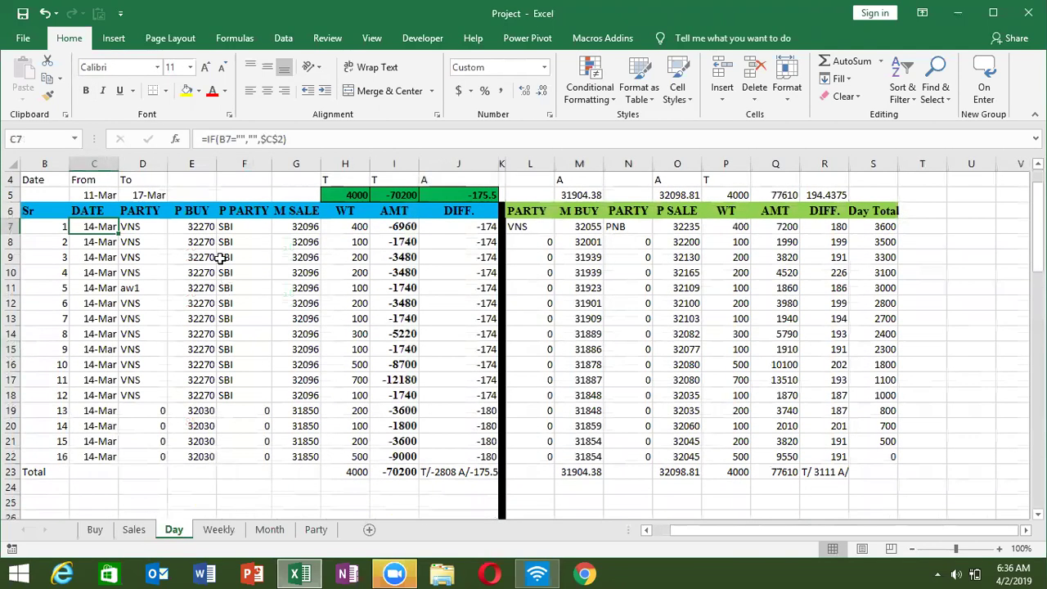
pyautogui.scroll(-1, 210, 234)
pyautogui.scroll(1, 213, 233)
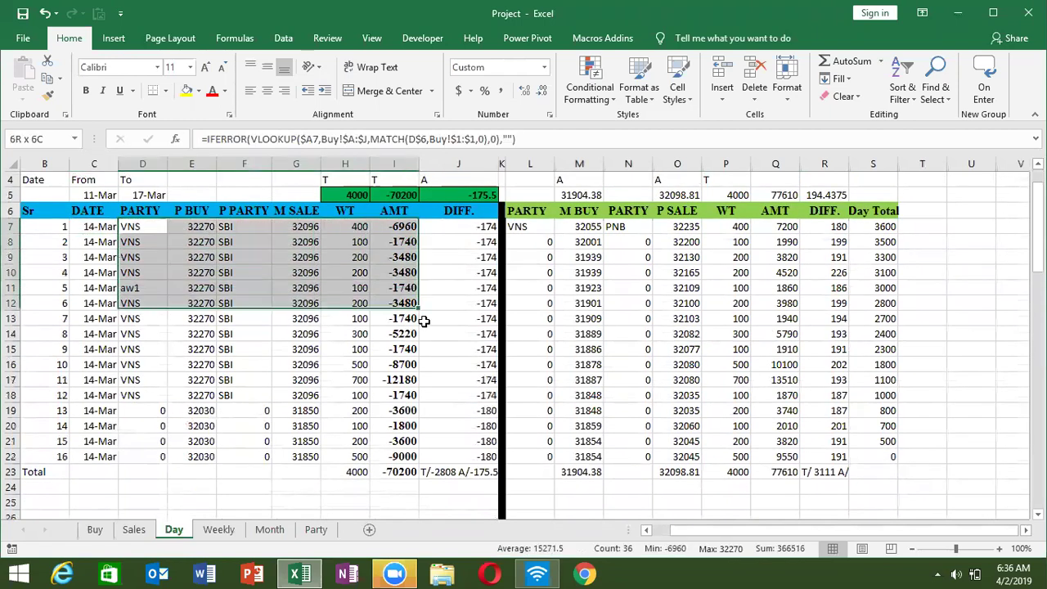
pyautogui.moveTo(123, 229); pyautogui.dragTo(421, 331)
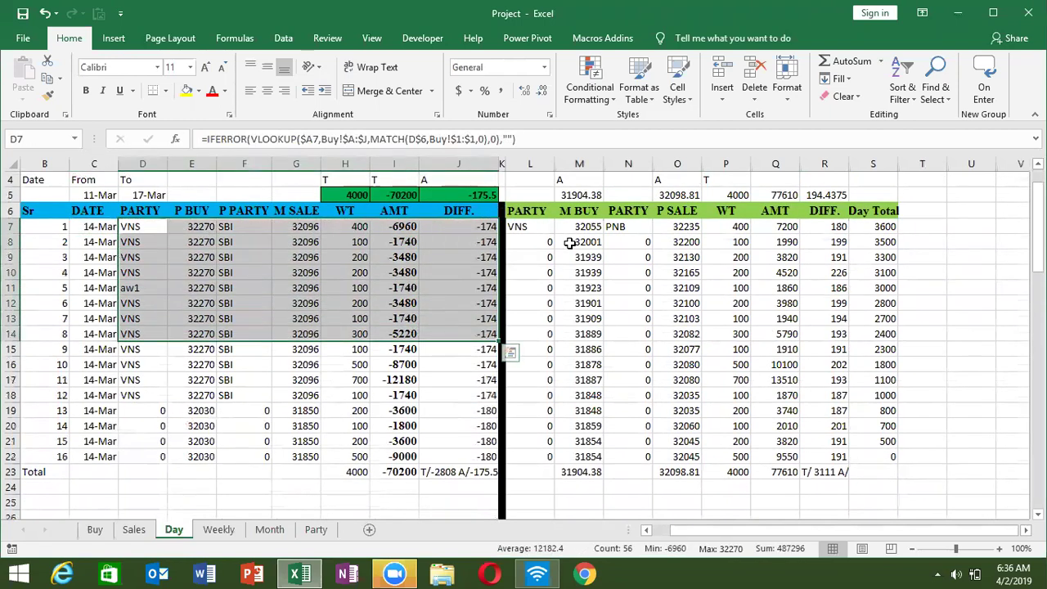
pyautogui.moveTo(542, 226); pyautogui.dragTo(756, 266)
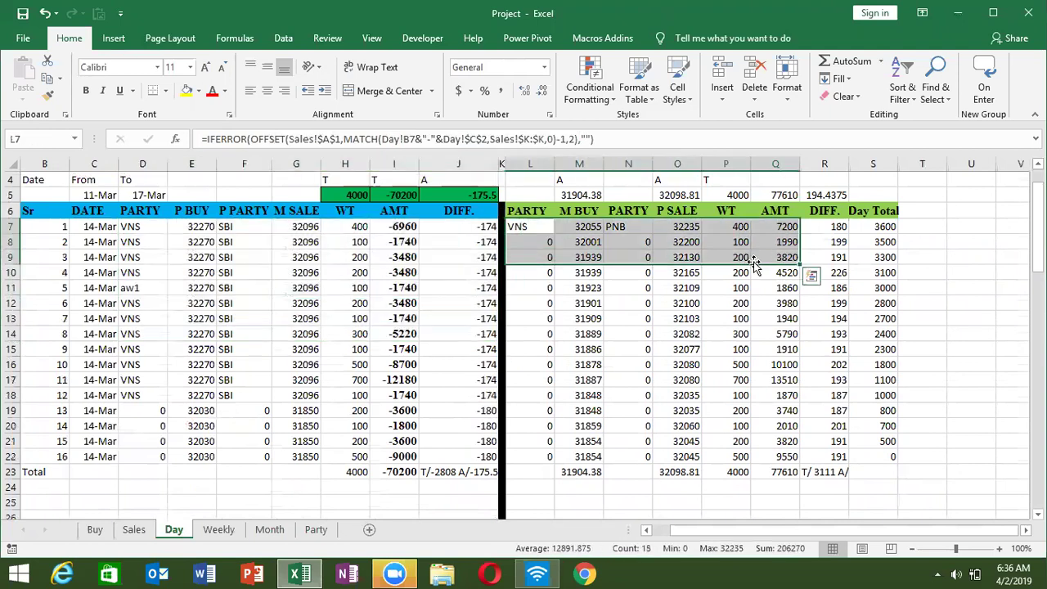
pyautogui.moveTo(122, 226); pyautogui.dragTo(497, 338)
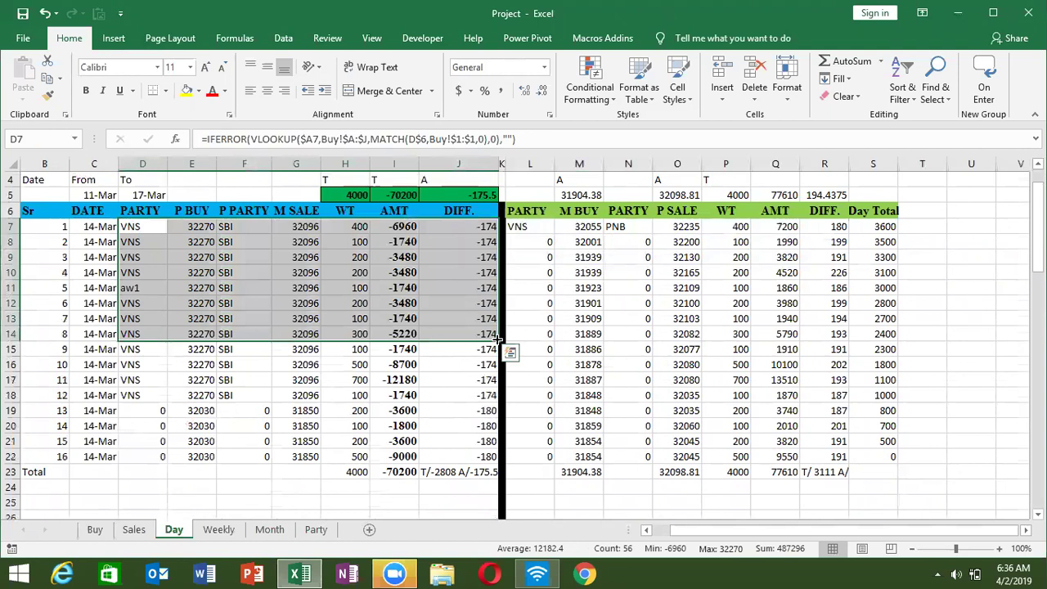
pyautogui.click(95, 530)
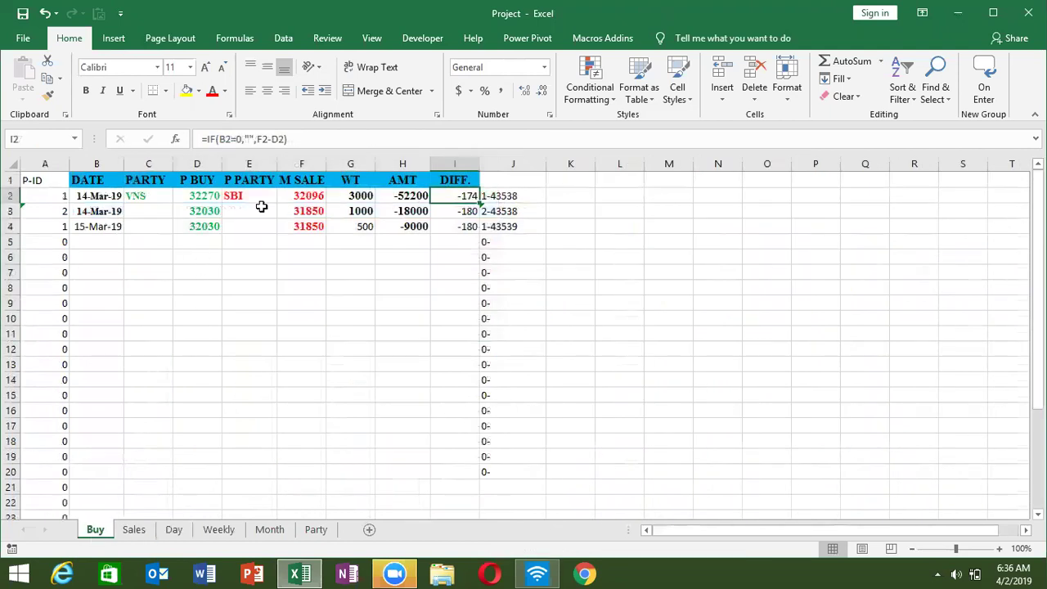
pyautogui.click(364, 197)
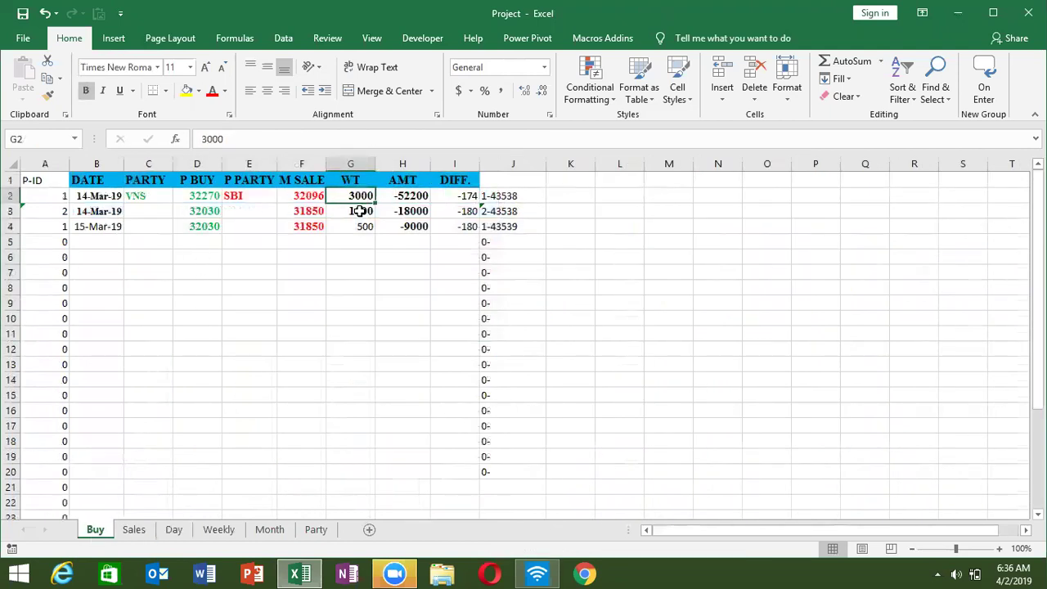
pyautogui.click(133, 530)
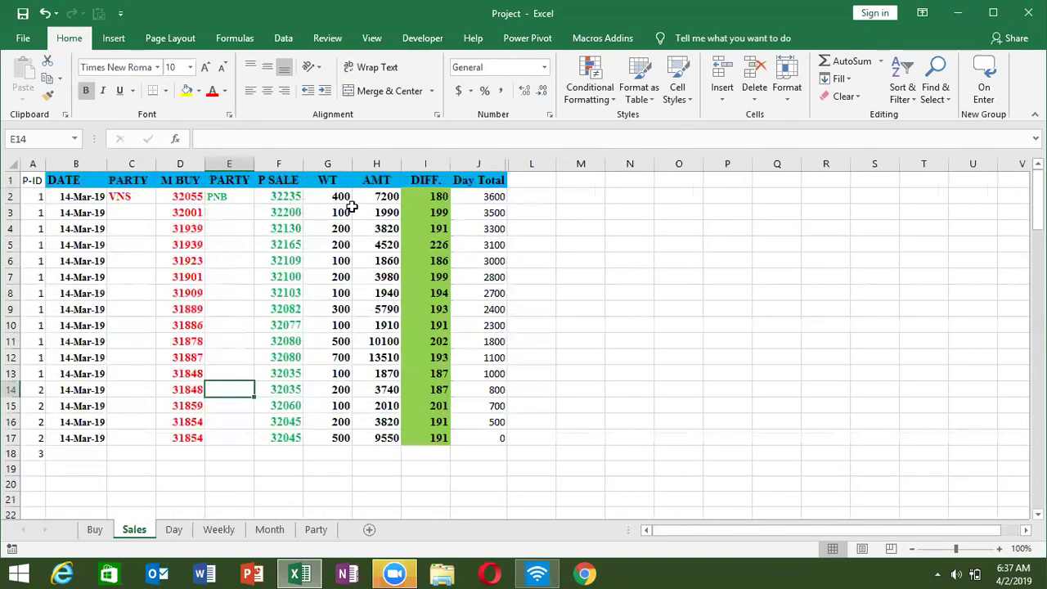
pyautogui.click(173, 531)
# Commit the H7 WT formula on the Day sheet and paste it down through row 21.
pyautogui.click(357, 400)
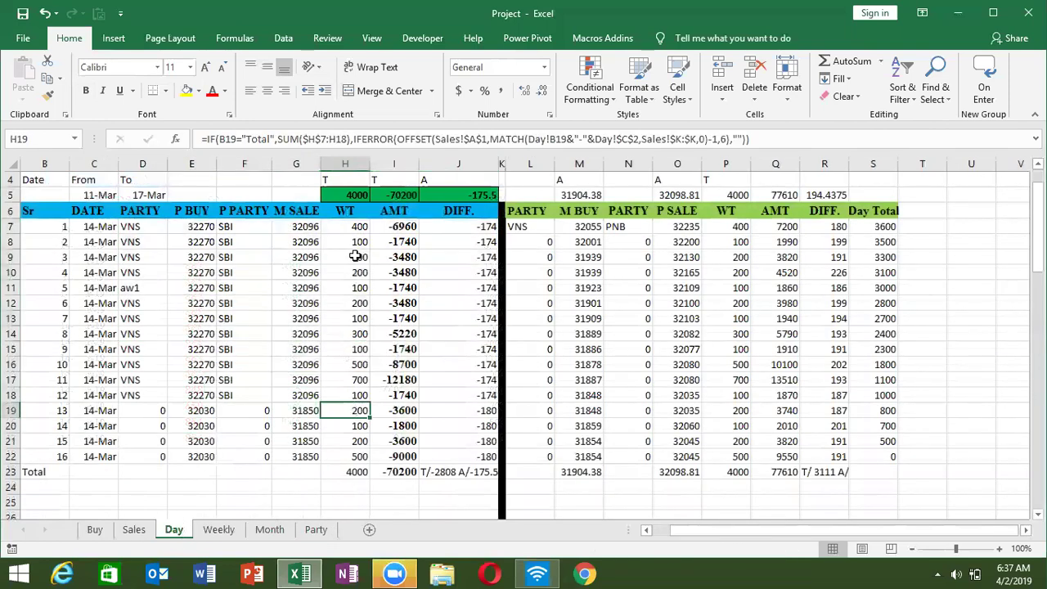
pyautogui.click(357, 228)
pyautogui.doubleClick(357, 227)
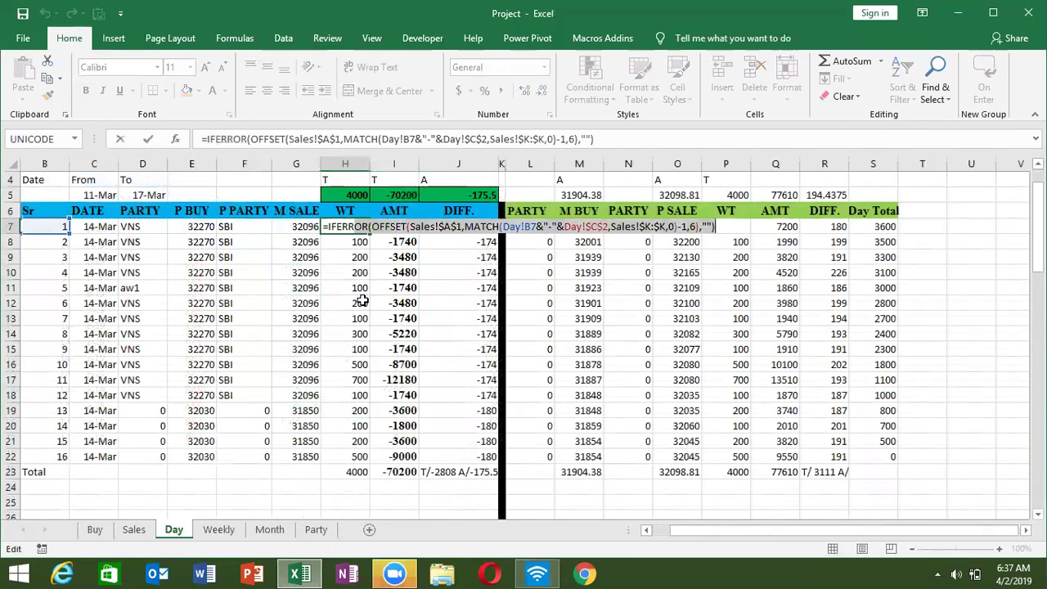
pyautogui.hotkey('ctrl', 'Return')
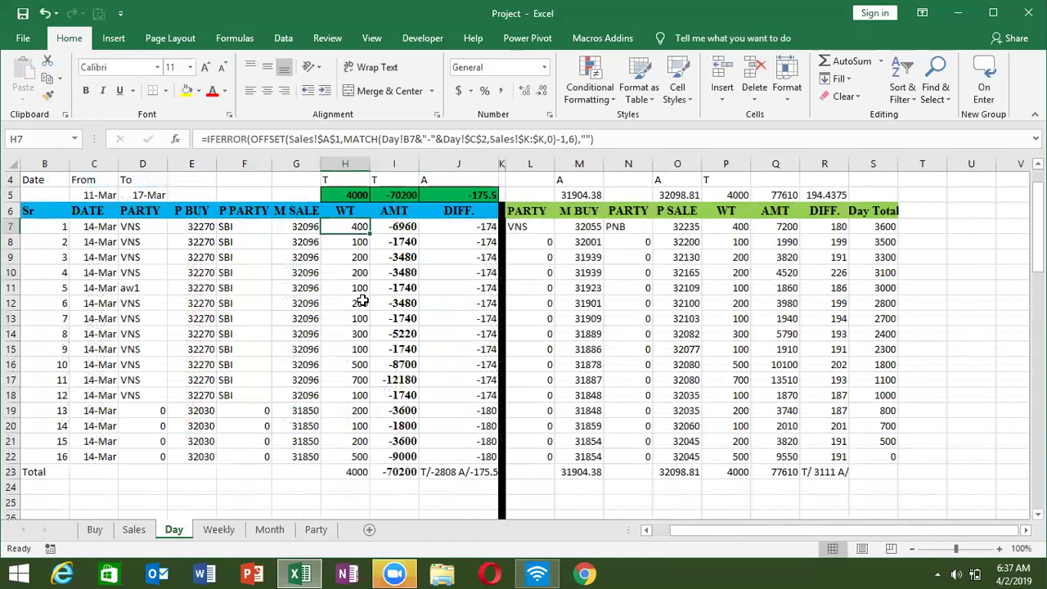
pyautogui.hotkey('shift', 'Down')
pyautogui.hotkey('shift', 'Down')
pyautogui.hotkey('shift', 'Down')
pyautogui.hotkey('shift', 'Down')
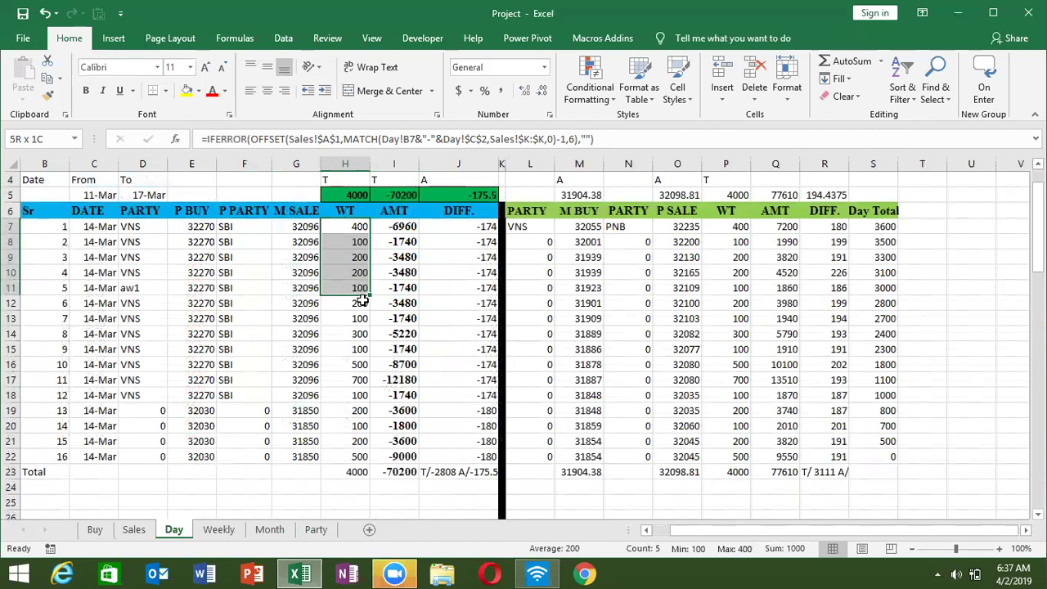
pyautogui.hotkey('shift', 'Down')
pyautogui.hotkey('shift', 'Down')
pyautogui.hotkey('shift', 'Down')
pyautogui.hotkey('shift', 'Down')
pyautogui.hotkey('shift', 'Down')
pyautogui.hotkey('shift', 'Down')
pyautogui.hotkey('shift', 'Down')
pyautogui.hotkey('shift', 'Down')
pyautogui.hotkey('shift', 'Down')
pyautogui.hotkey('shift', 'Down')
pyautogui.hotkey('ctrl', 'v')
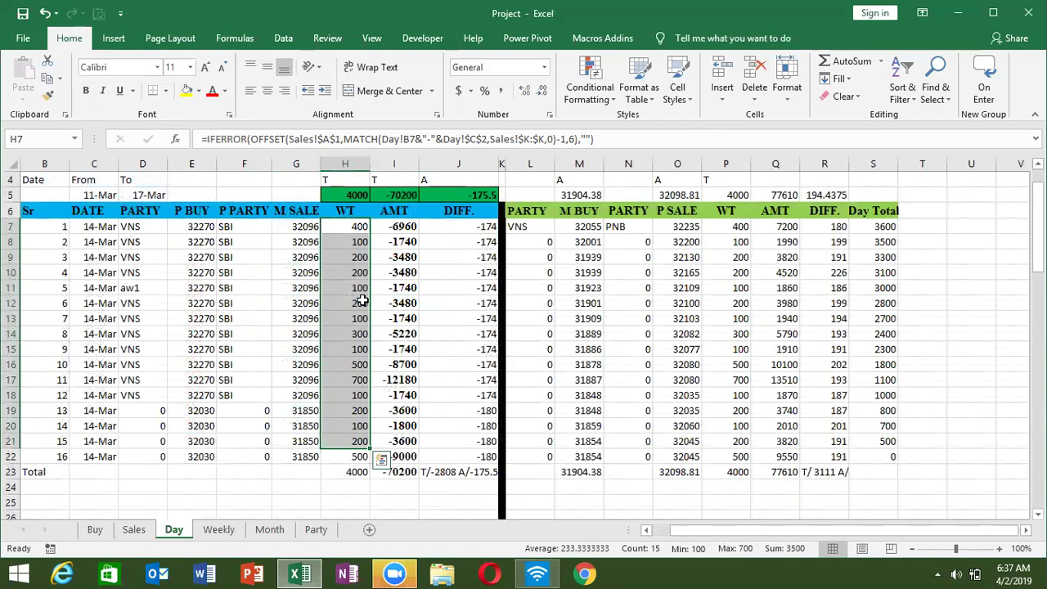
# Review the row-7 formulas in G7, D7, H7 and F7, then go to the Buy sheet.
pyautogui.press('Up')
pyautogui.press('Down')
pyautogui.press('Left')
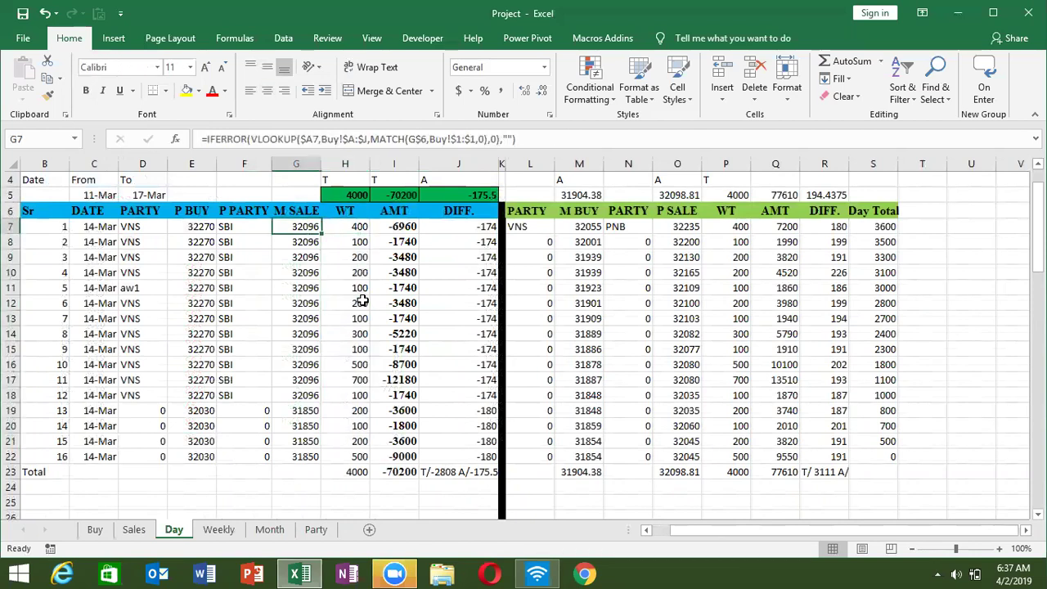
pyautogui.press('Left')
pyautogui.press('Left')
pyautogui.press('Left')
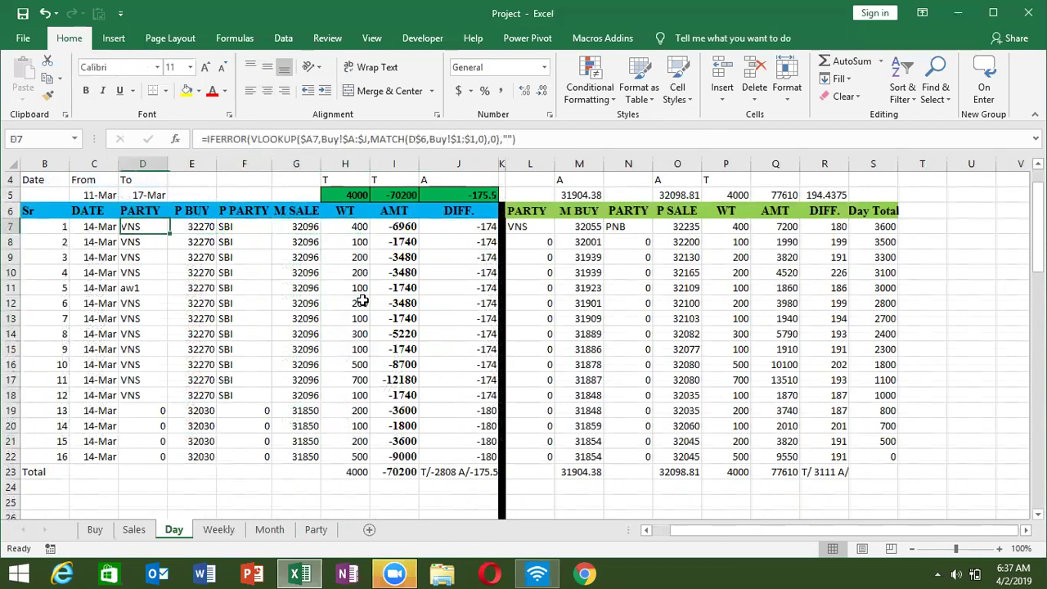
pyautogui.press('Left')
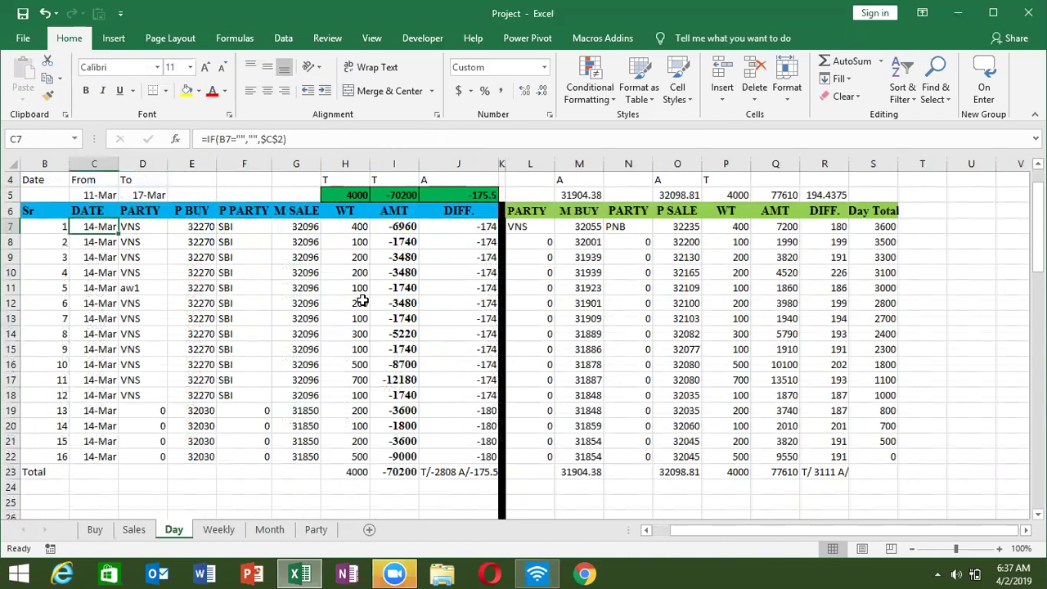
pyautogui.press('Right')
pyautogui.press('Right')
pyautogui.press('Right')
pyautogui.press('Right')
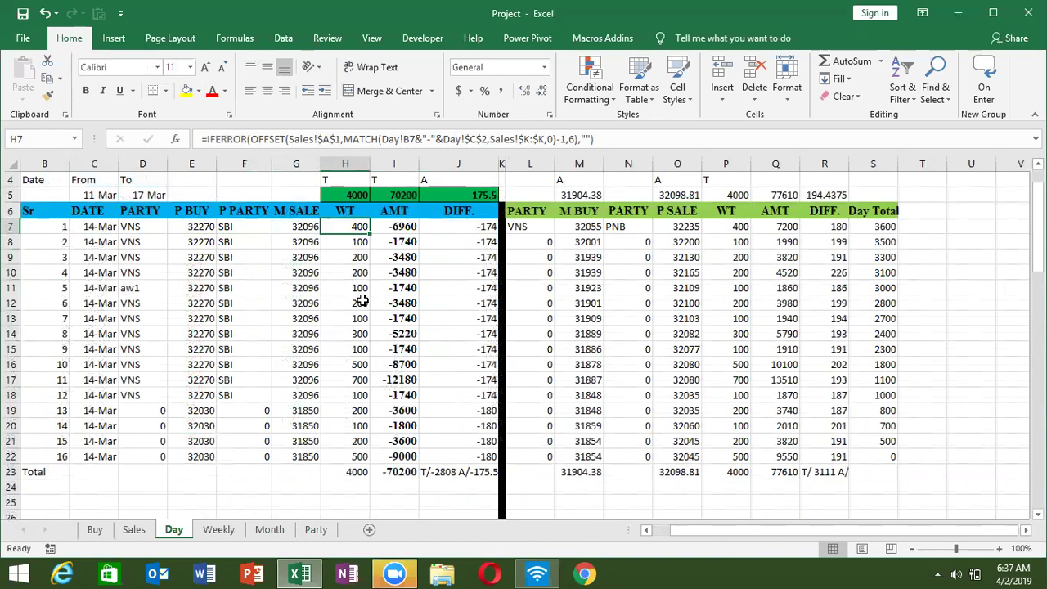
pyautogui.press('Left')
pyautogui.press('Left')
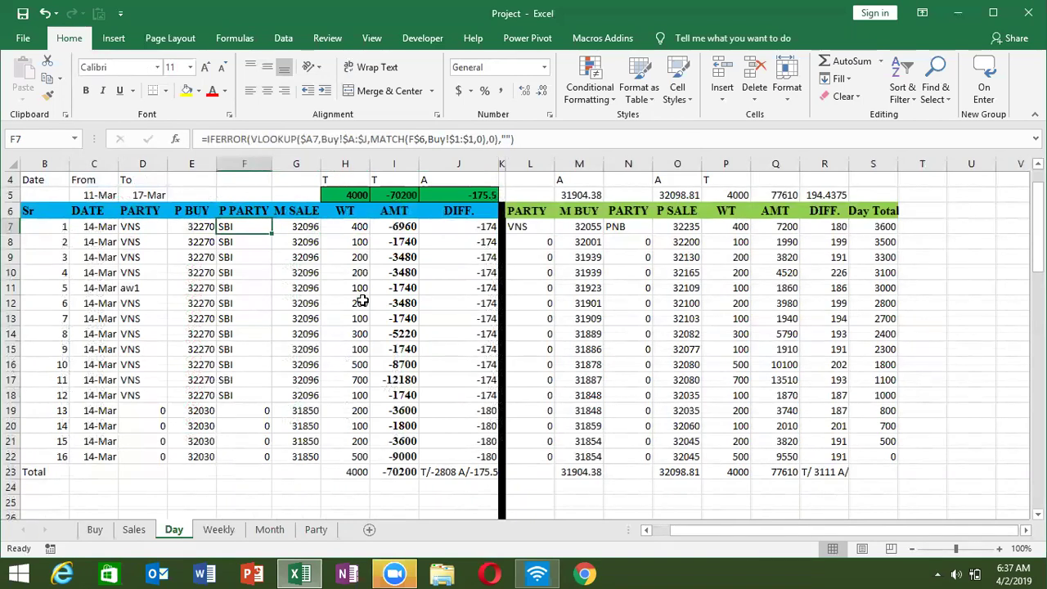
pyautogui.click(104, 531)
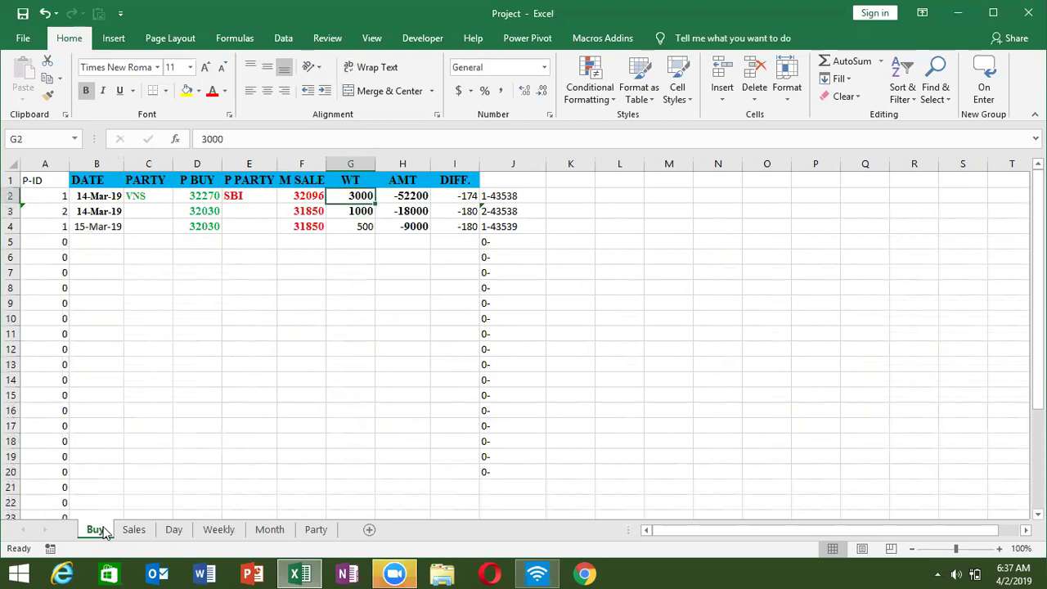
# Check WT sums on Buy, then on the Day sheet's WT column from H7 down.
pyautogui.hotkey('shift', 'Down')
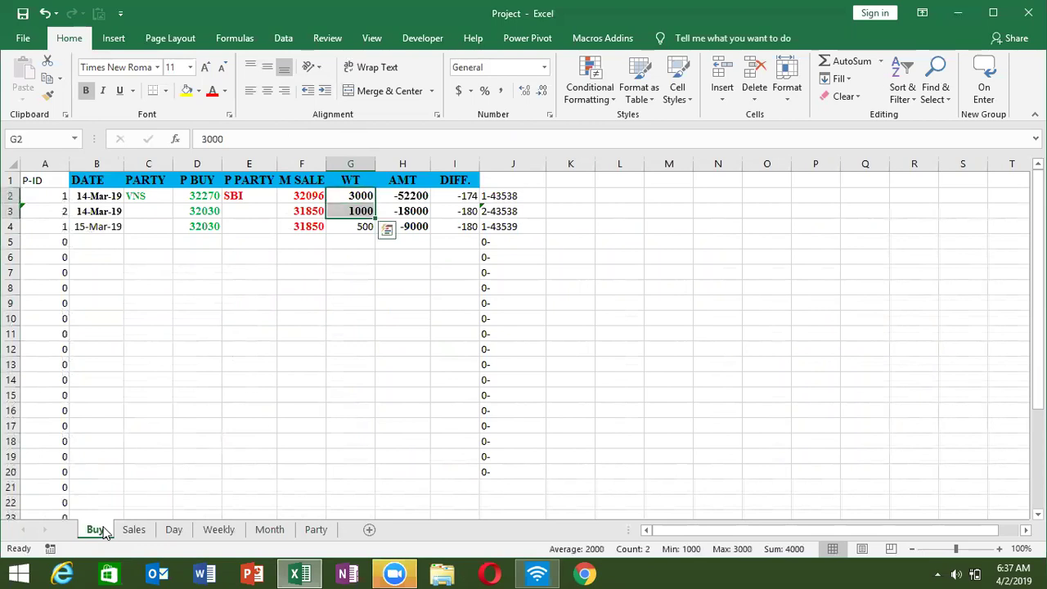
pyautogui.press('Up')
pyautogui.press('Down')
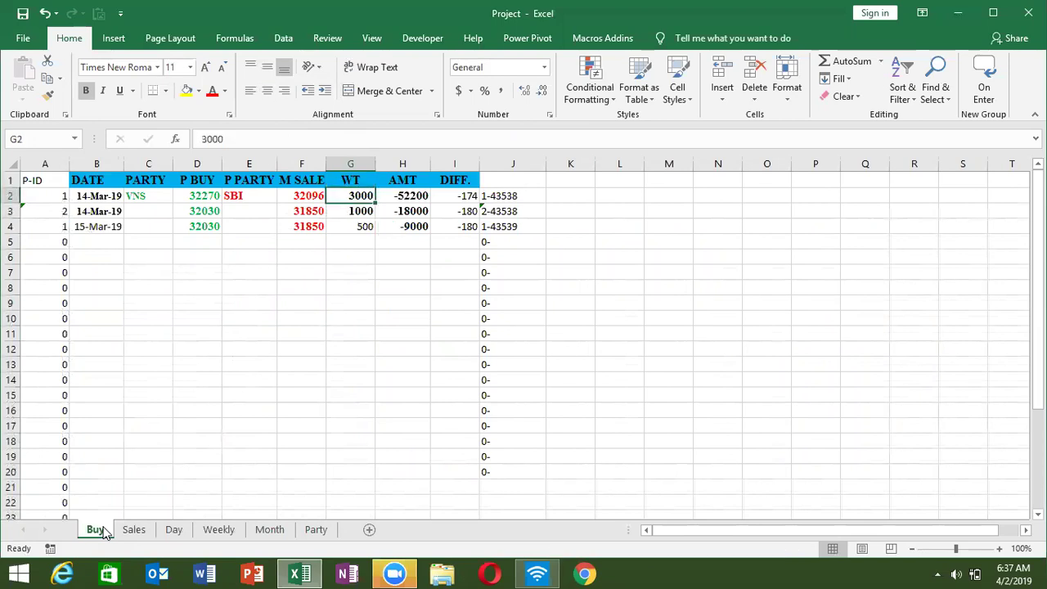
pyautogui.click(174, 531)
pyautogui.press('Right')
pyautogui.press('Right')
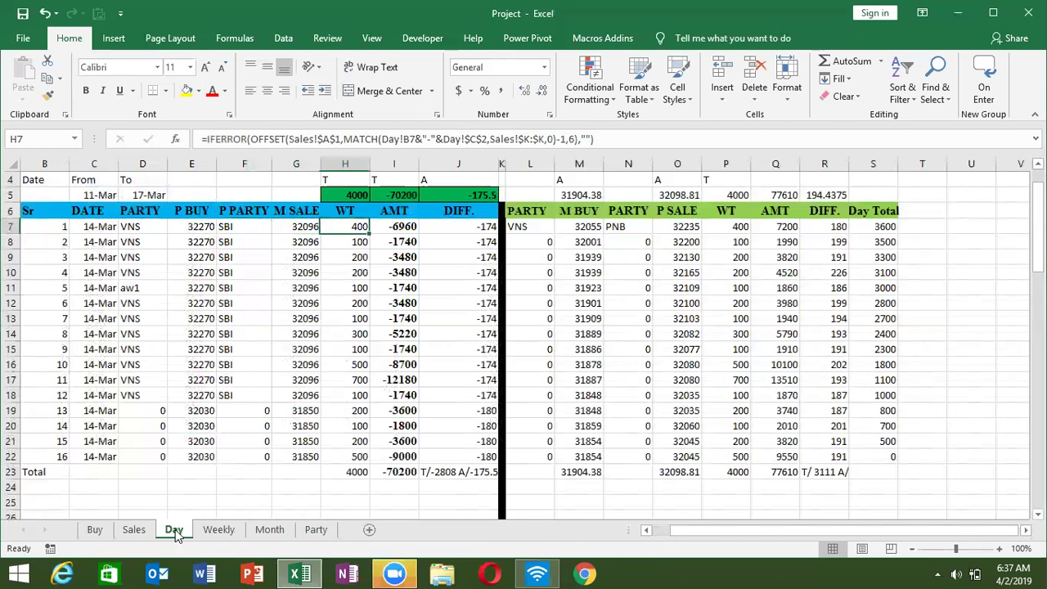
pyautogui.hotkey('shift', 'Down')
pyautogui.hotkey('shift', 'Down')
pyautogui.hotkey('shift', 'Down')
pyautogui.hotkey('shift', 'Down')
pyautogui.hotkey('shift', 'Down')
pyautogui.hotkey('shift', 'Down')
pyautogui.hotkey('shift', 'Down')
pyautogui.hotkey('shift', 'Down')
pyautogui.hotkey('shift', 'Down')
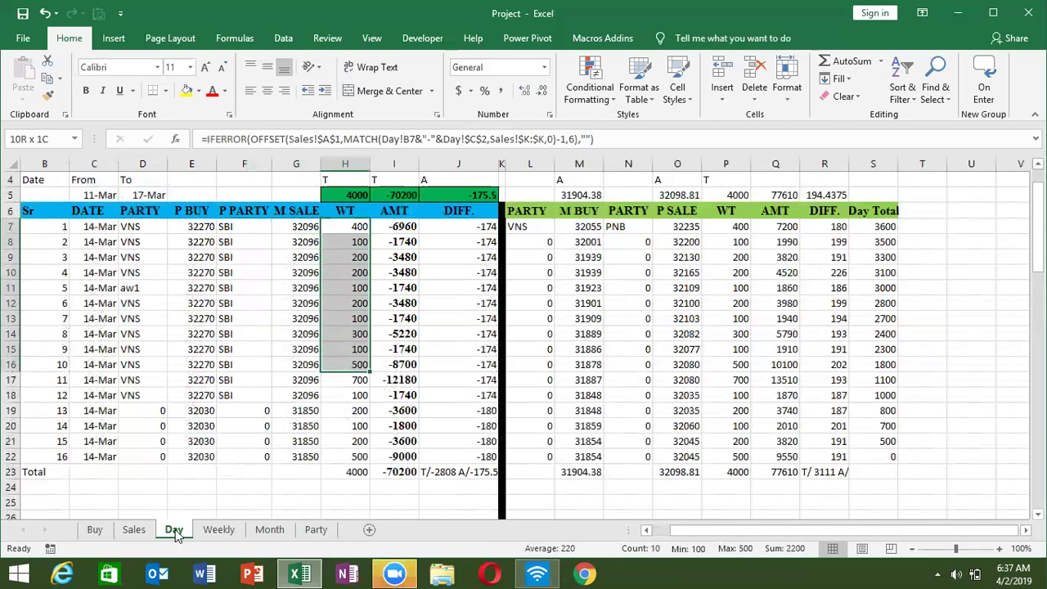
pyautogui.hotkey('shift', 'Down')
pyautogui.hotkey('shift', 'Down')
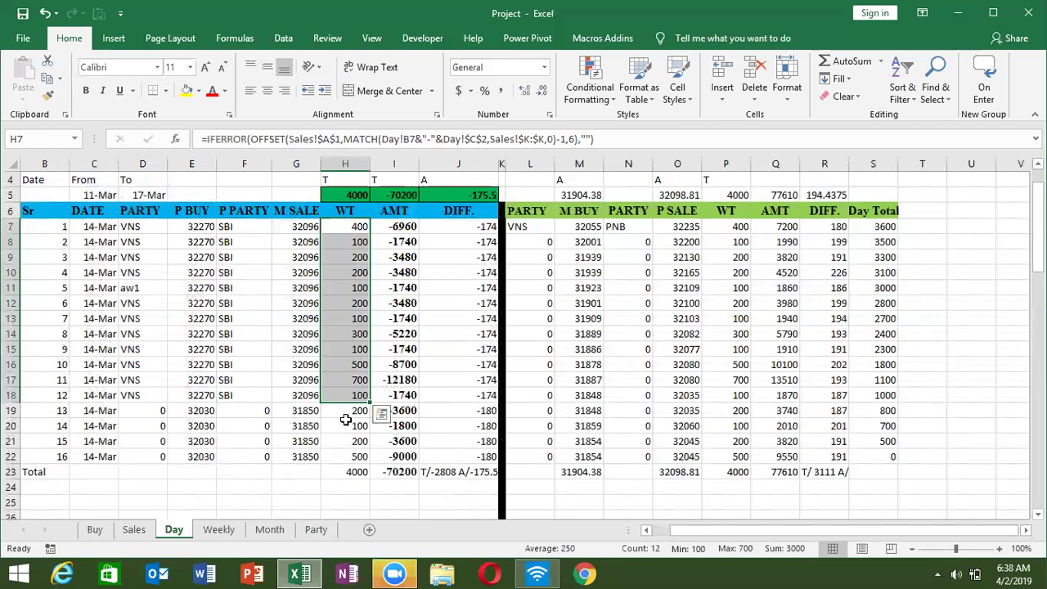
pyautogui.moveTo(347, 414); pyautogui.dragTo(358, 455)
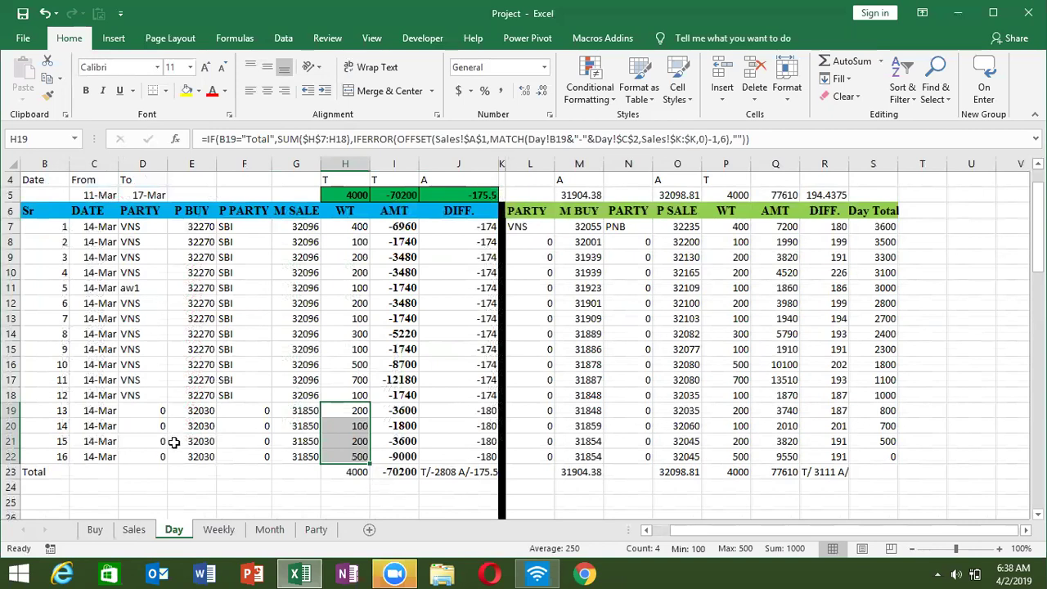
# Undo the edit in D11 so its lookup formula shows VNS instead of aw1.
pyautogui.click(142, 275)
pyautogui.click(144, 287)
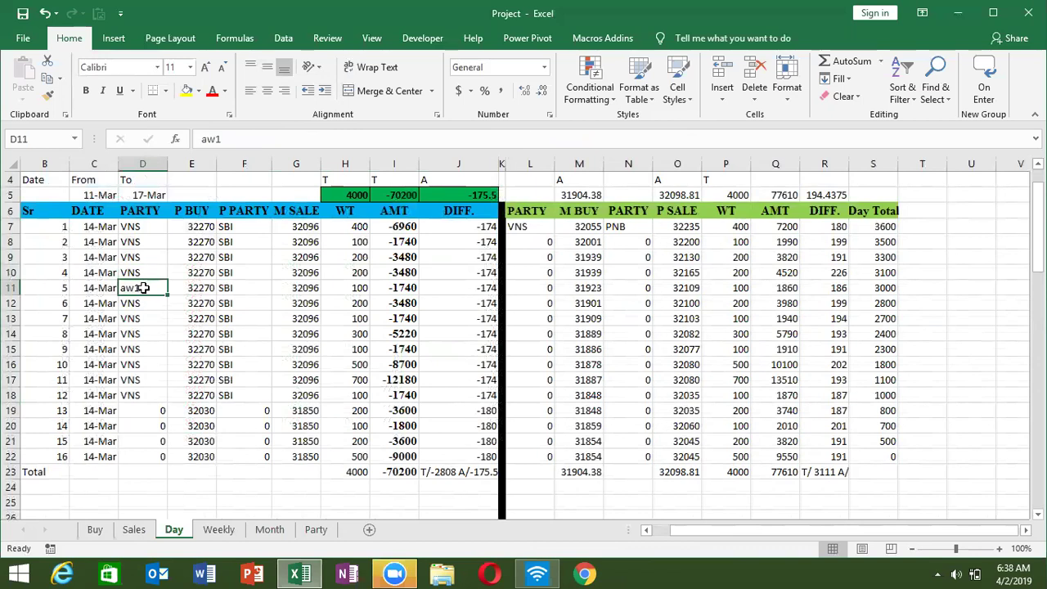
pyautogui.hotkey('ctrl', 'z')
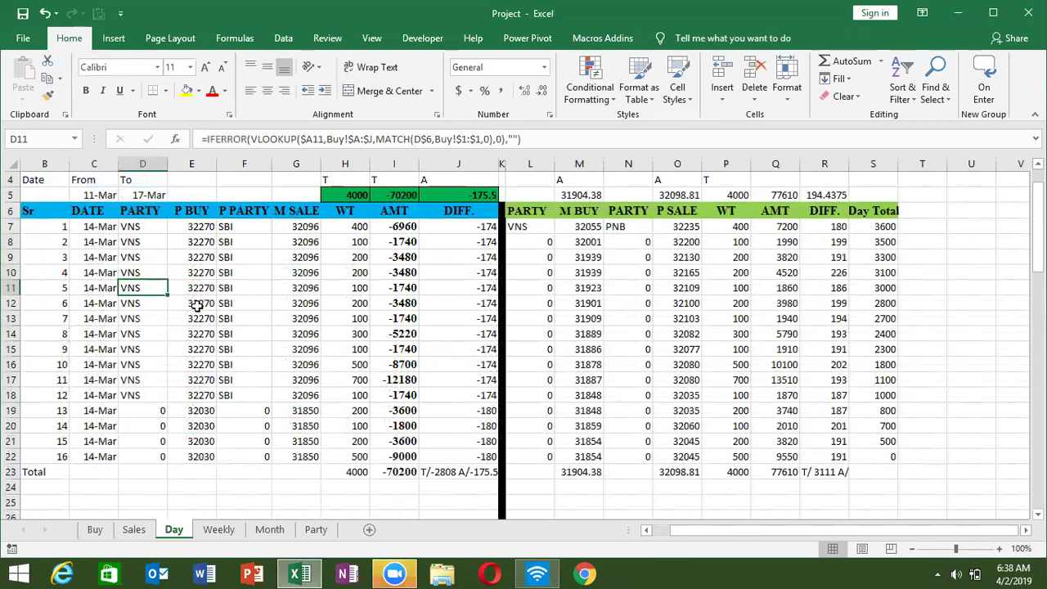
# Select WT cells H7:H13 and H16:H17 and check the 14-Mar date in C2.
pyautogui.moveTo(339, 228); pyautogui.dragTo(341, 327)
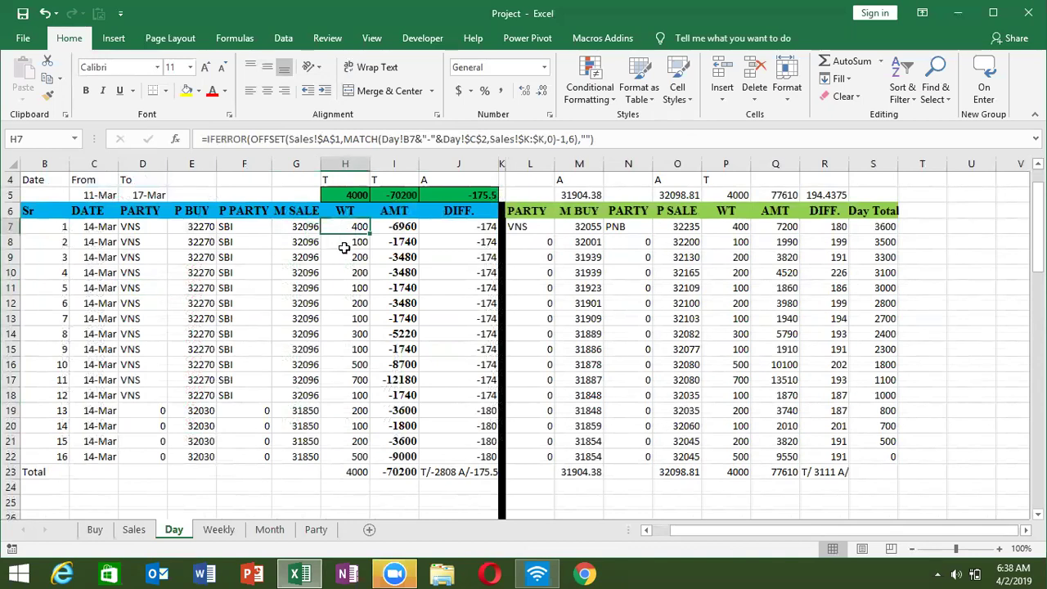
pyautogui.moveTo(340, 364); pyautogui.dragTo(339, 377)
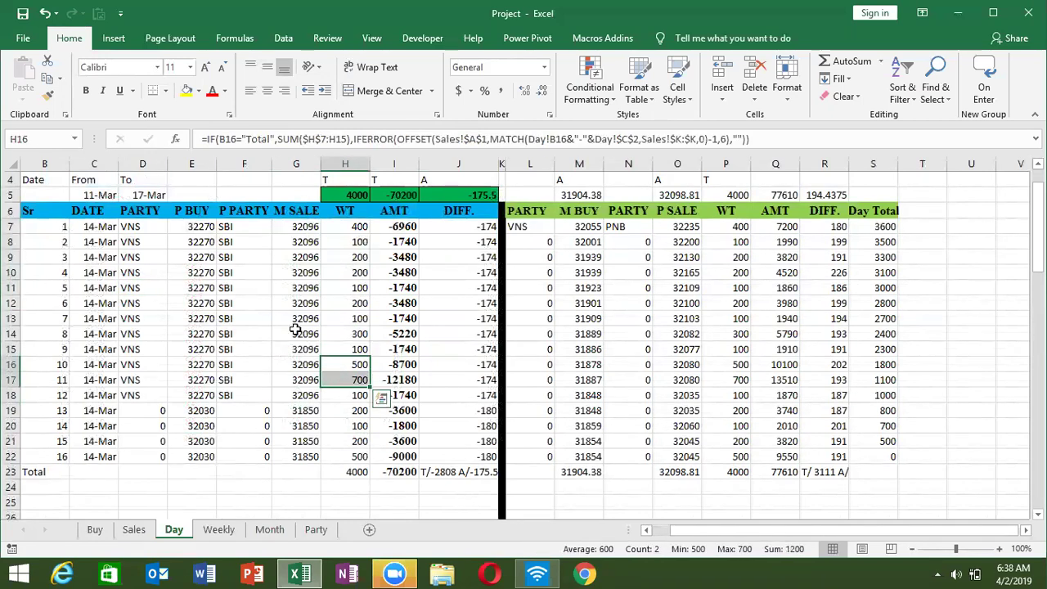
pyautogui.scroll(1, 294, 331)
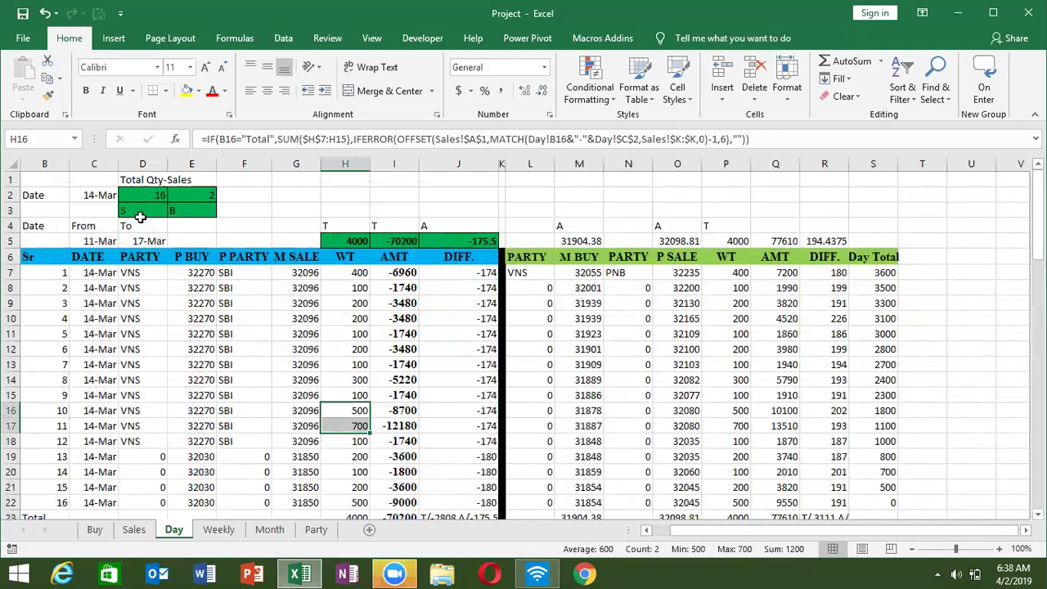
pyautogui.click(108, 197)
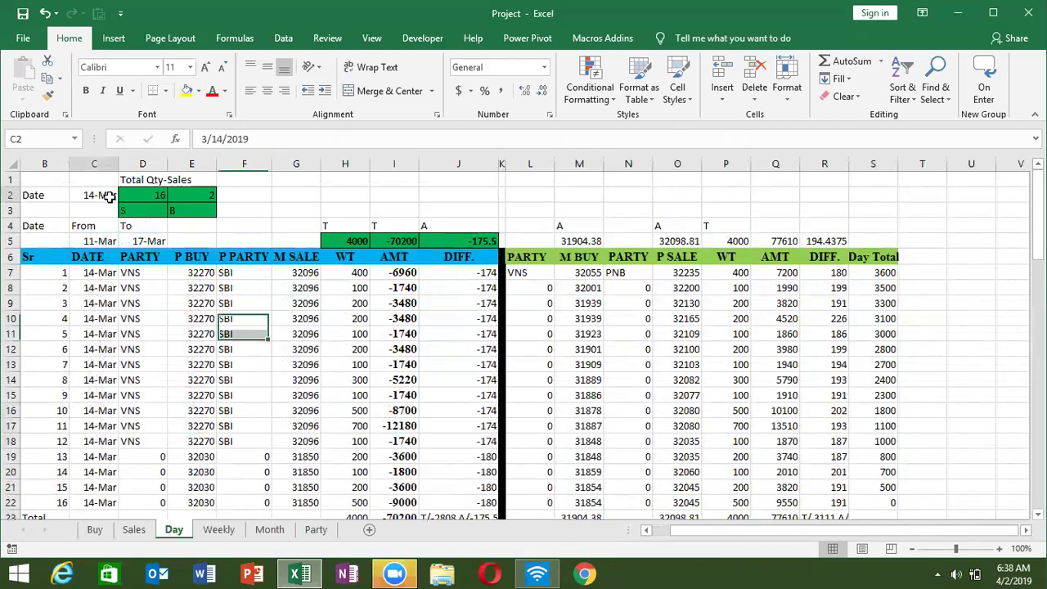
pyautogui.scroll(-1, 288, 201)
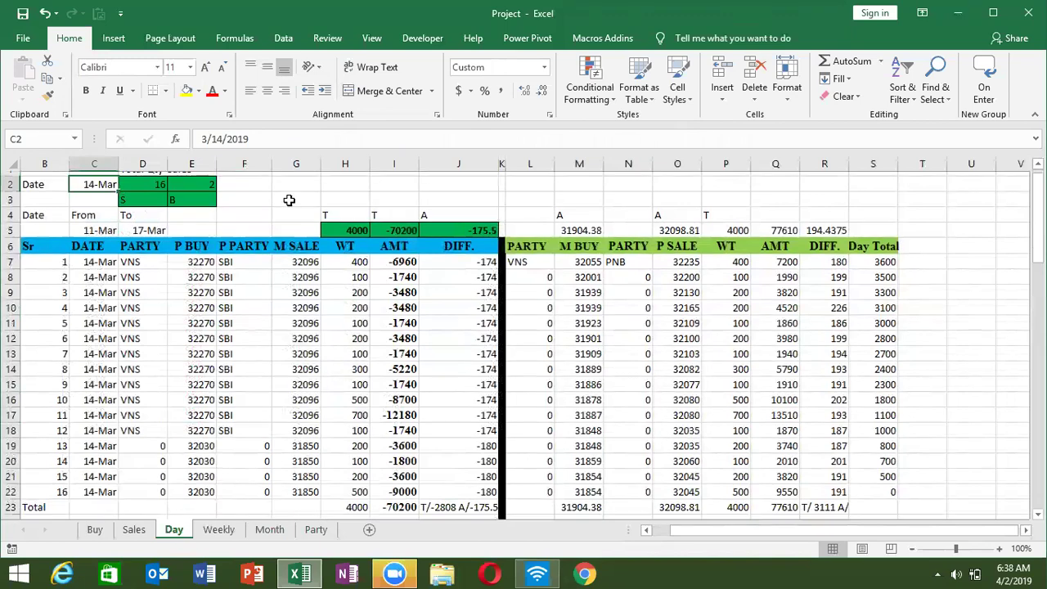
pyautogui.scroll(-1, 289, 200)
pyautogui.scroll(1, 289, 201)
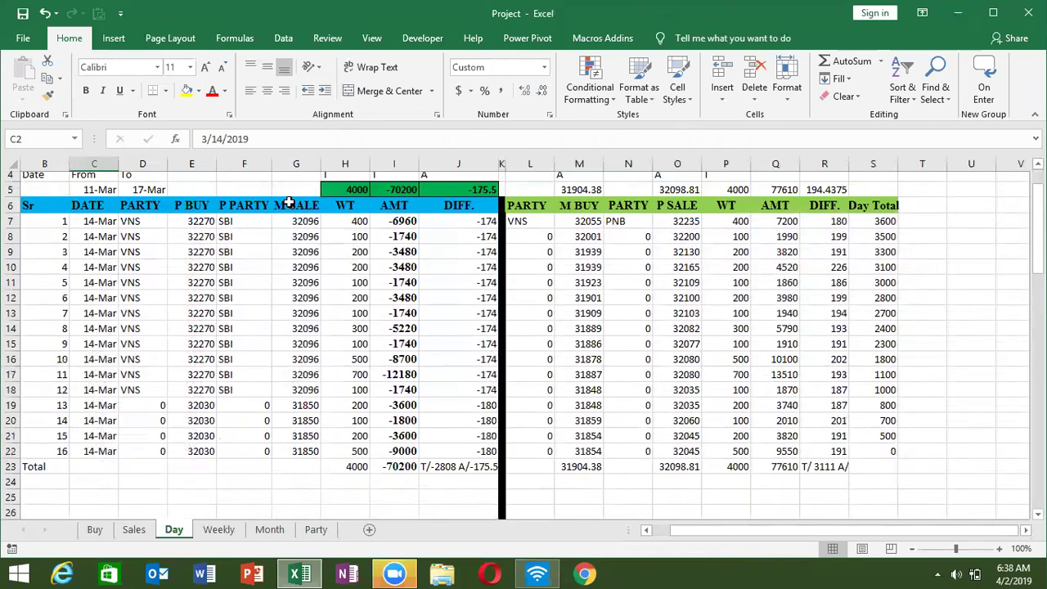
pyautogui.scroll(1, 288, 201)
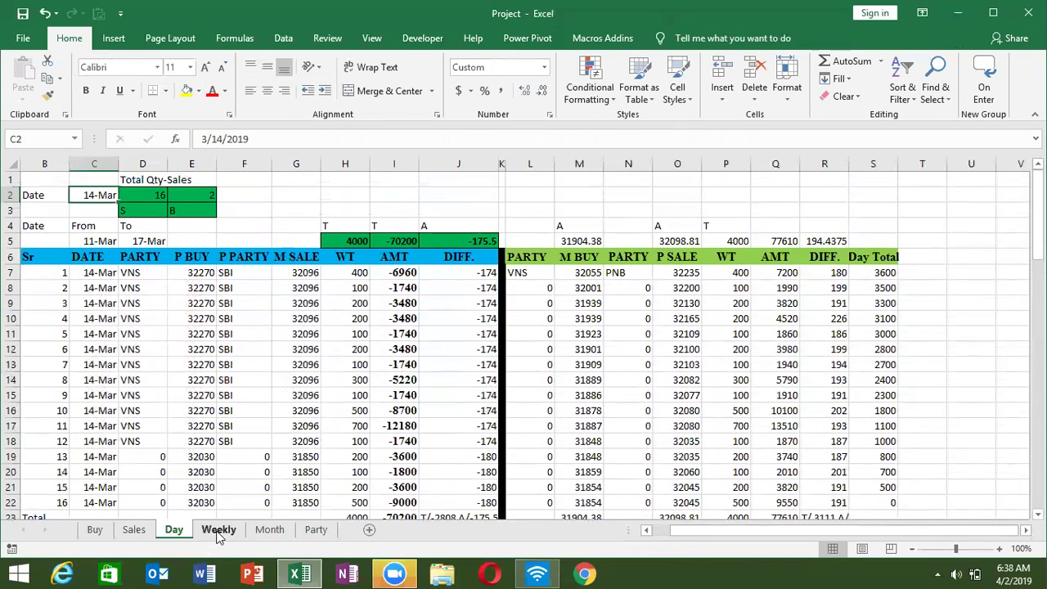
# Glance at the Weekly, Month and empty Party sheets, ending back on Weekly.
pyautogui.click(219, 531)
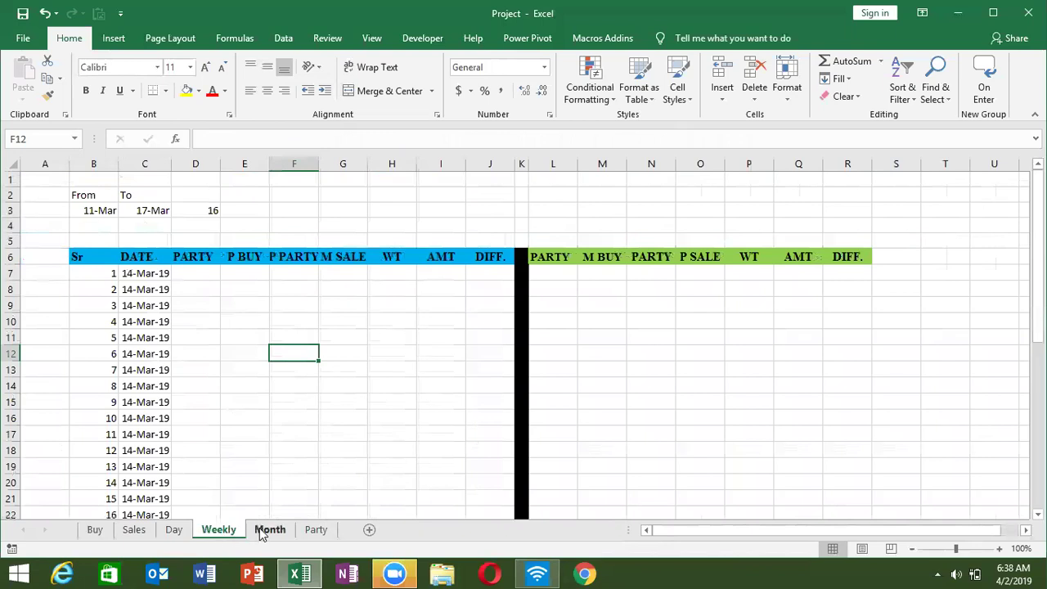
pyautogui.click(266, 533)
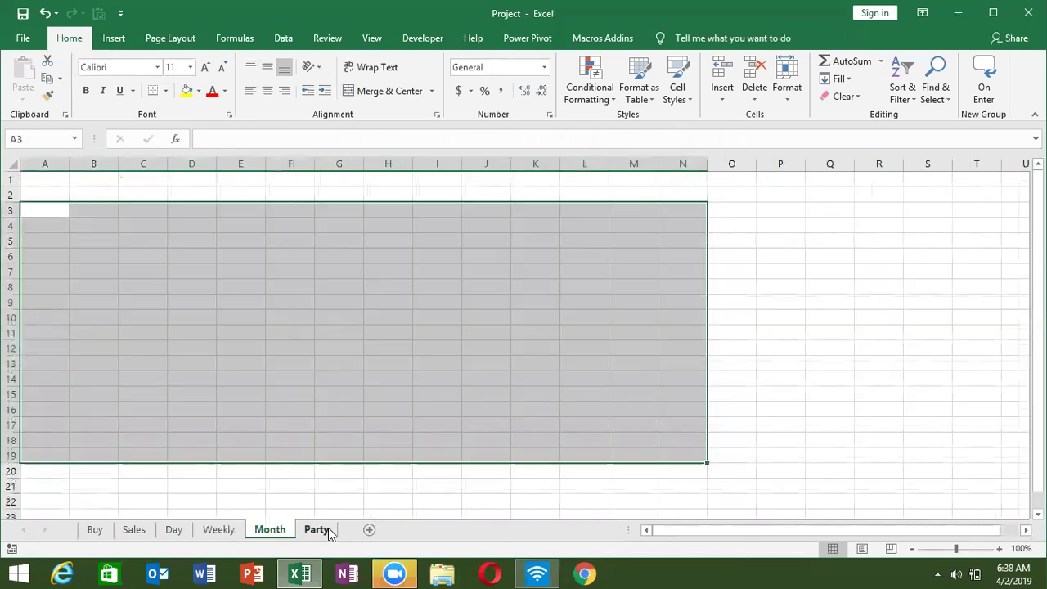
pyautogui.click(327, 529)
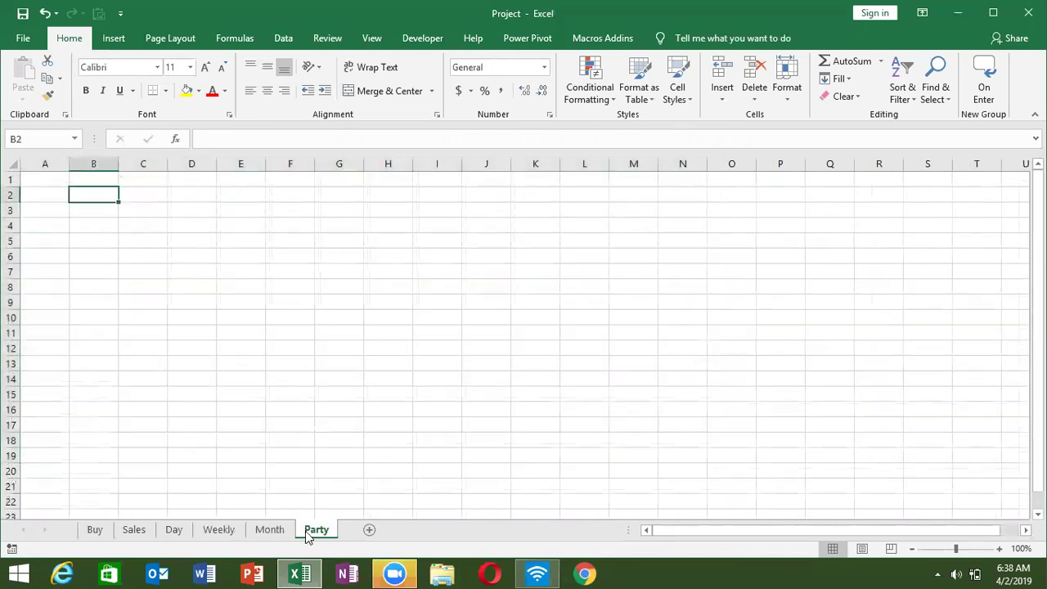
pyautogui.click(216, 530)
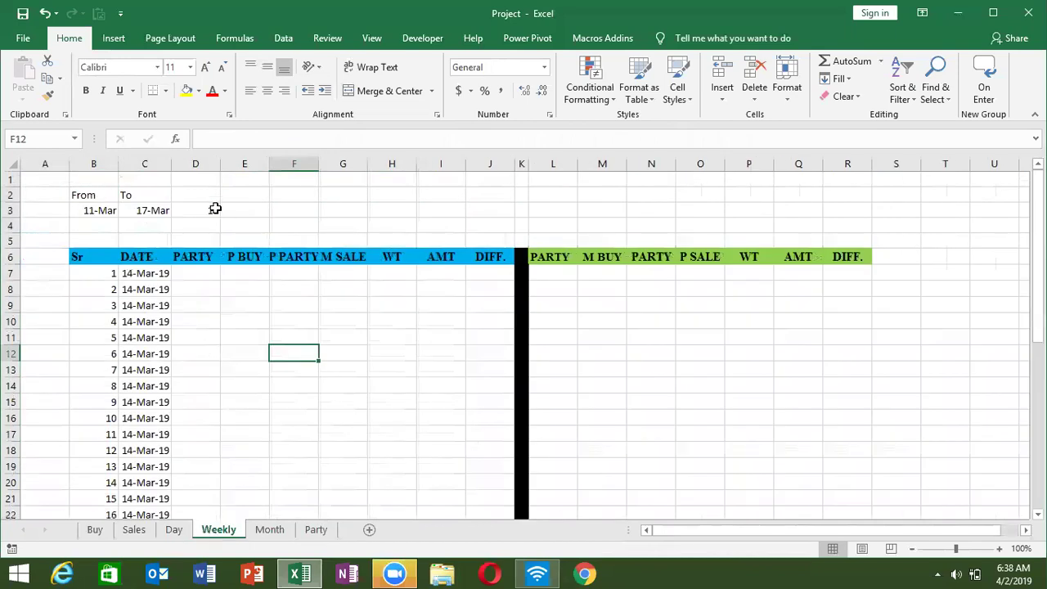
# Inspect Weekly's From/To dates and the C7 DATE formula, comparing against the Sales sheet.
pyautogui.click(98, 210)
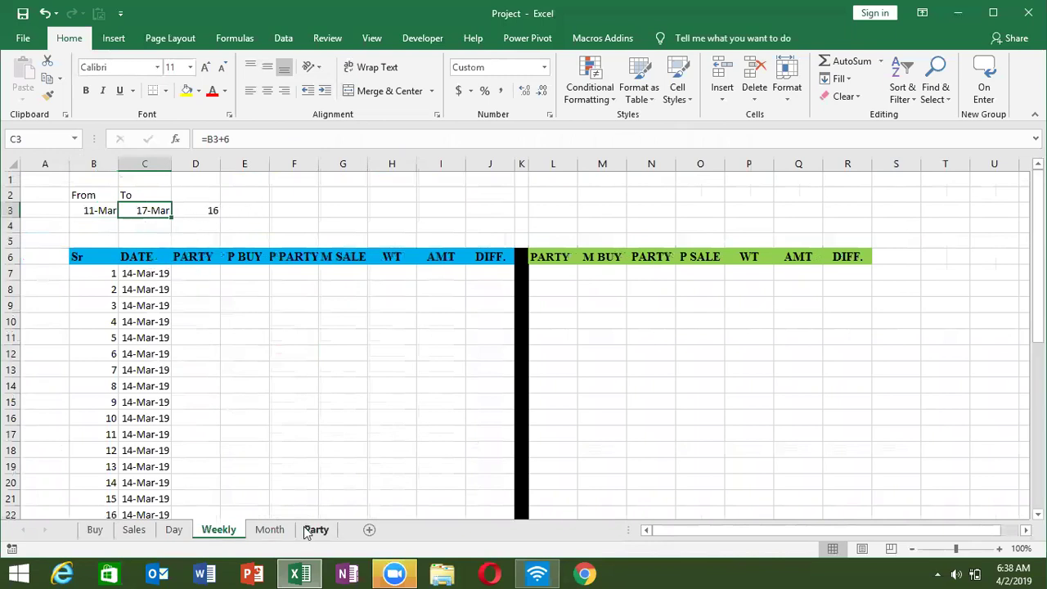
pyautogui.click(141, 273)
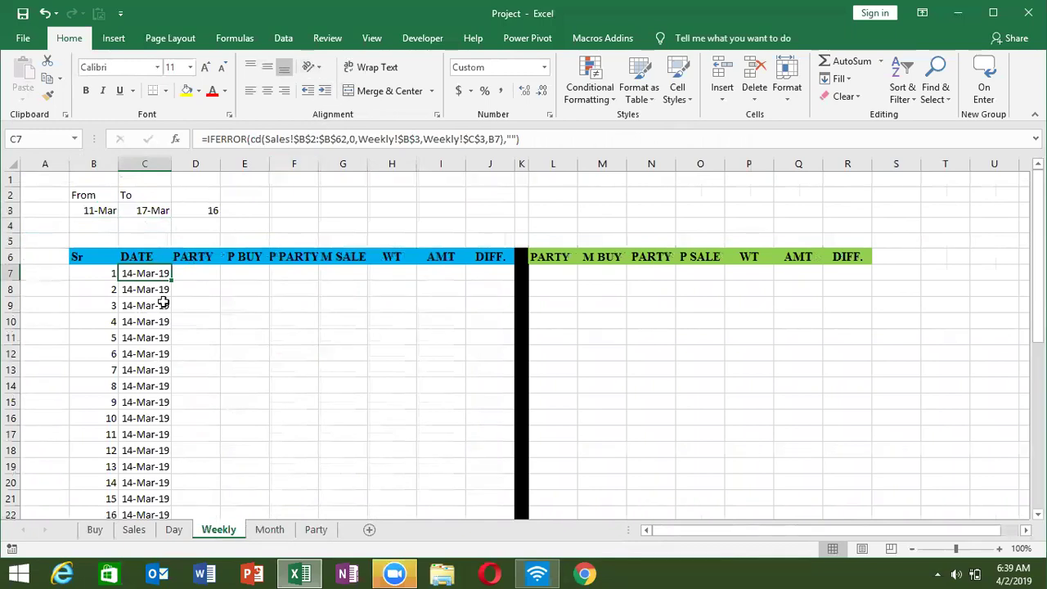
pyautogui.scroll(-5, 170, 280)
pyautogui.scroll(5, 168, 278)
pyautogui.moveTo(86, 210); pyautogui.dragTo(138, 209)
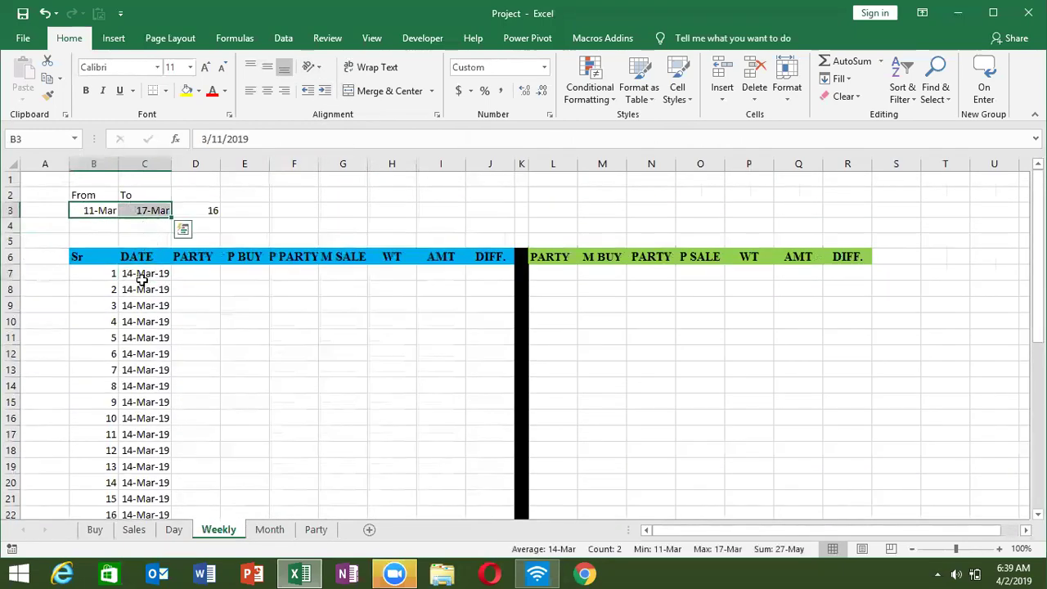
pyautogui.scroll(-1, 138, 487)
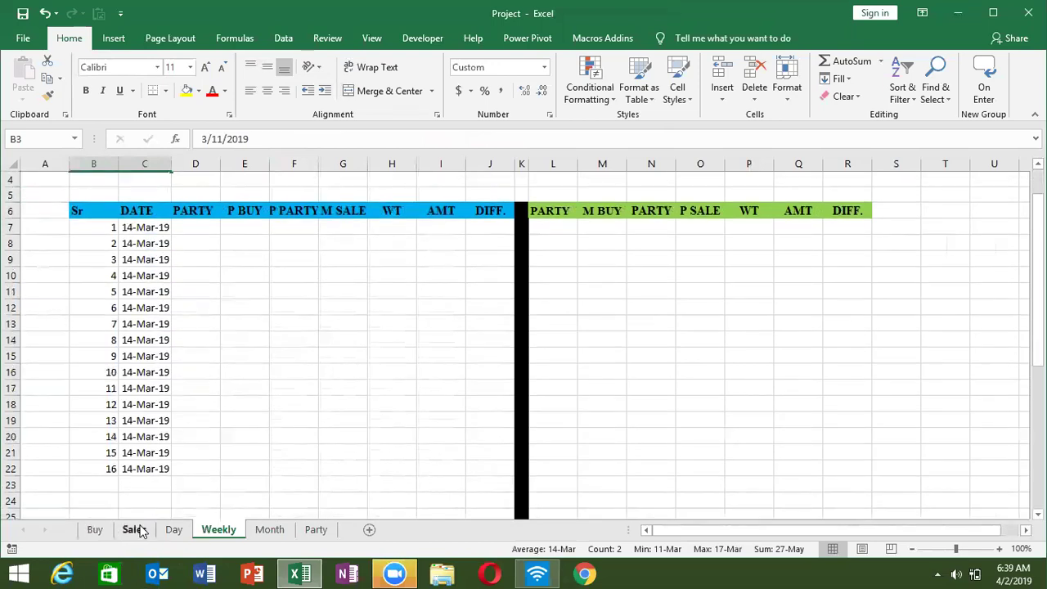
pyautogui.click(134, 529)
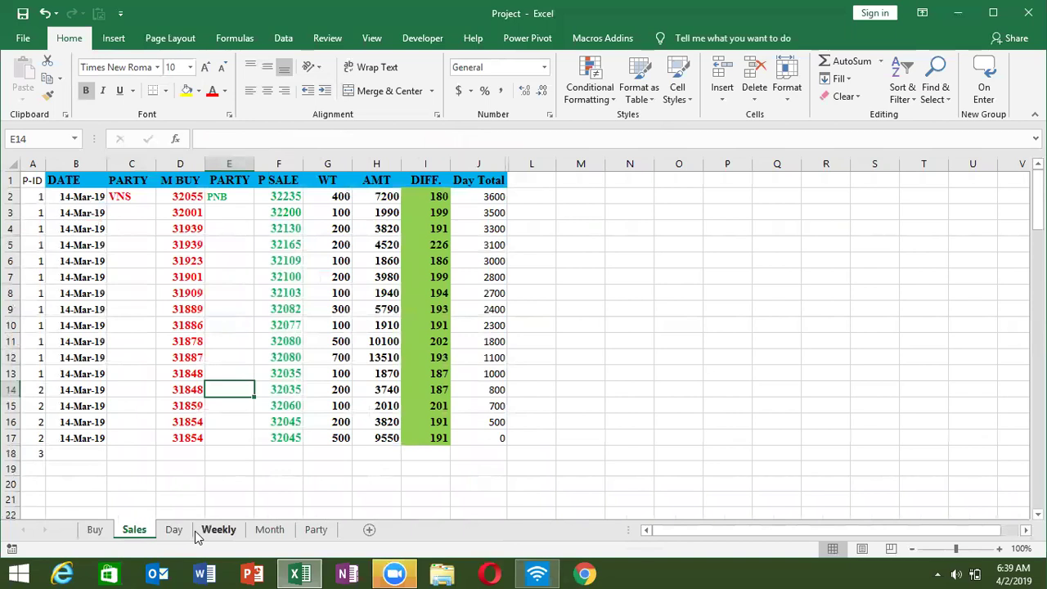
pyautogui.click(233, 529)
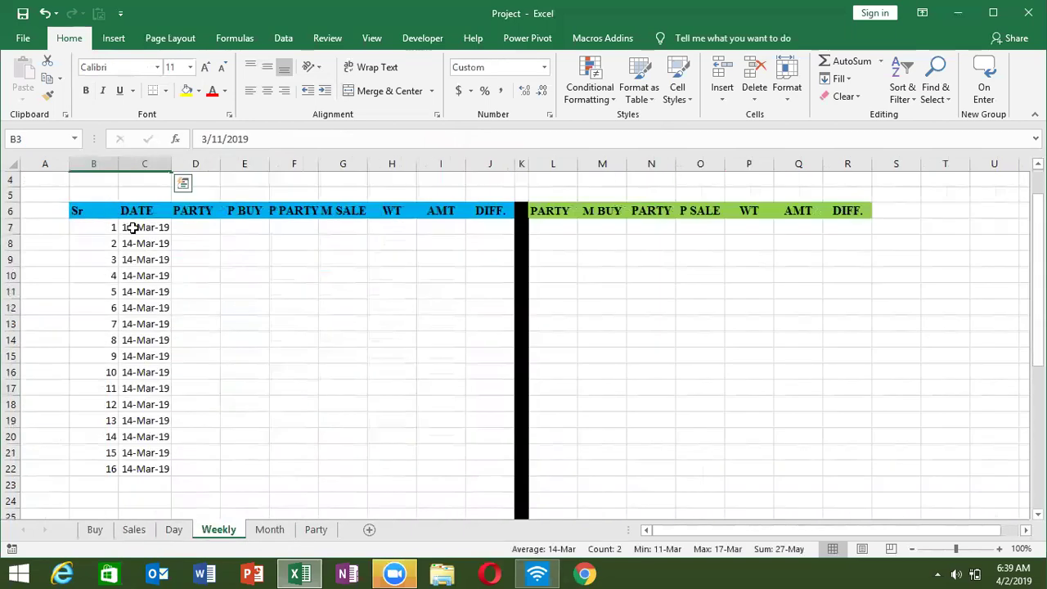
pyautogui.click(258, 38)
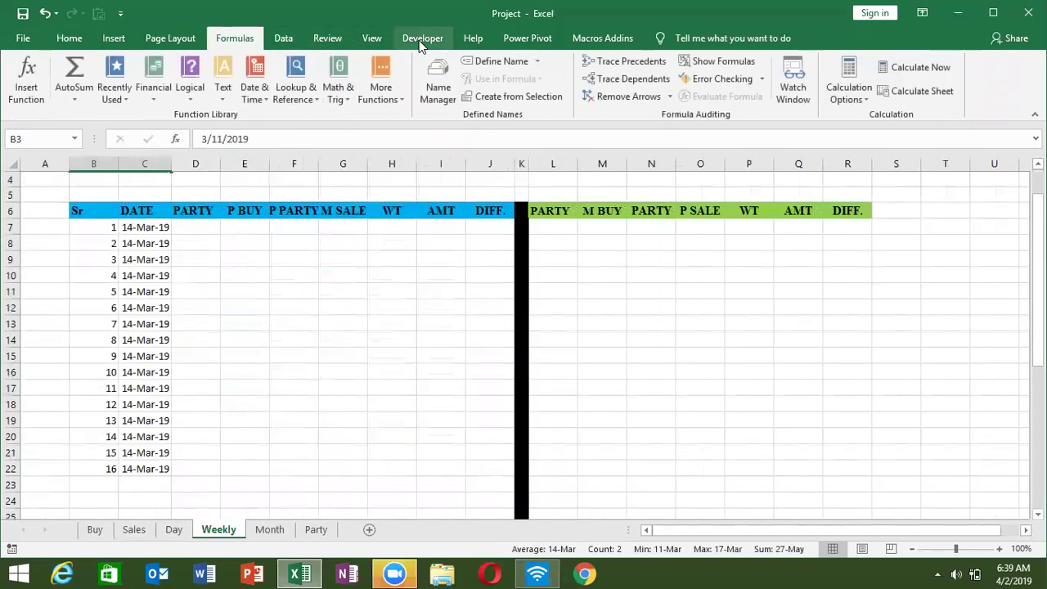
# Open the VBA code and review the CD function's n, c, st, en and p parameters.
pyautogui.click(421, 39)
pyautogui.click(25, 79)
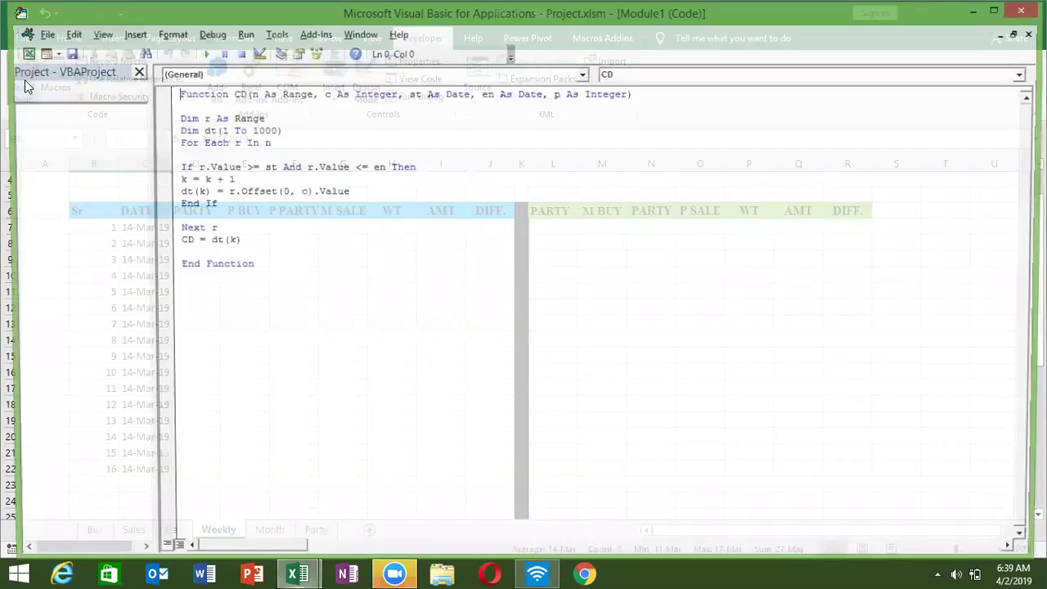
pyautogui.doubleClick(255, 93)
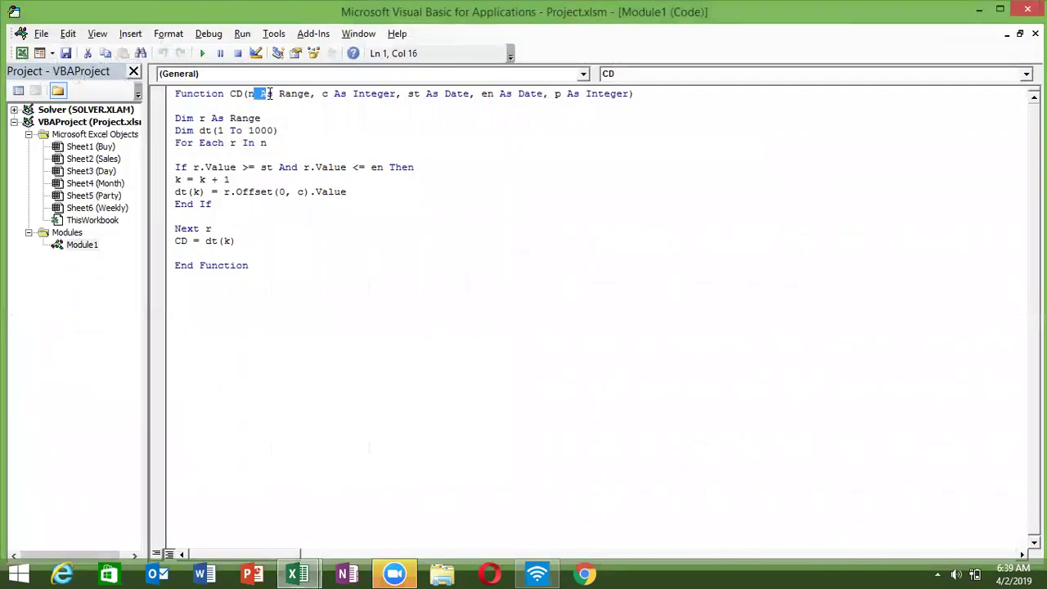
pyautogui.doubleClick(324, 93)
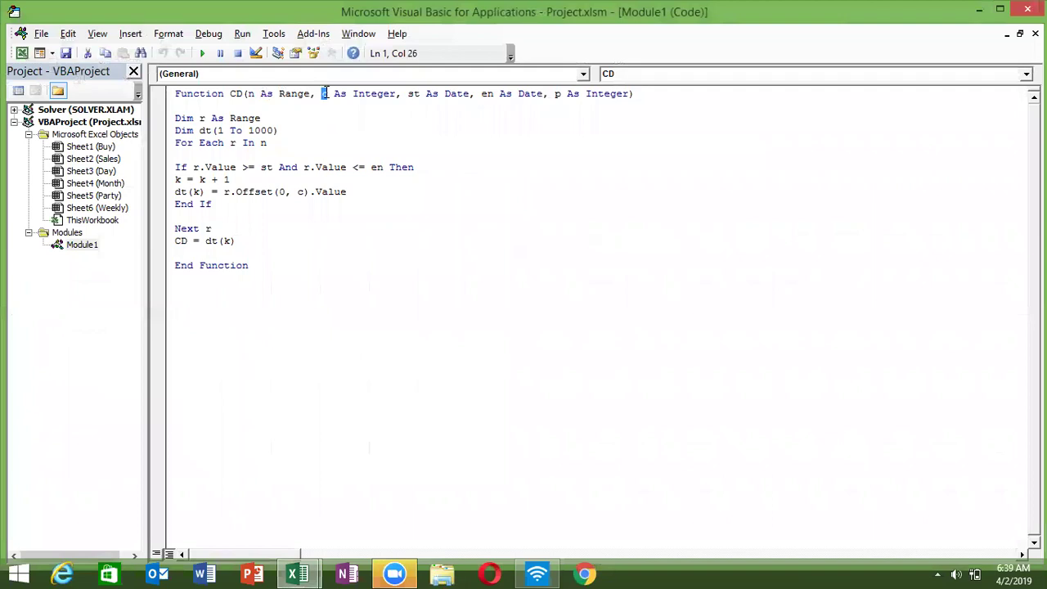
pyautogui.doubleClick(413, 94)
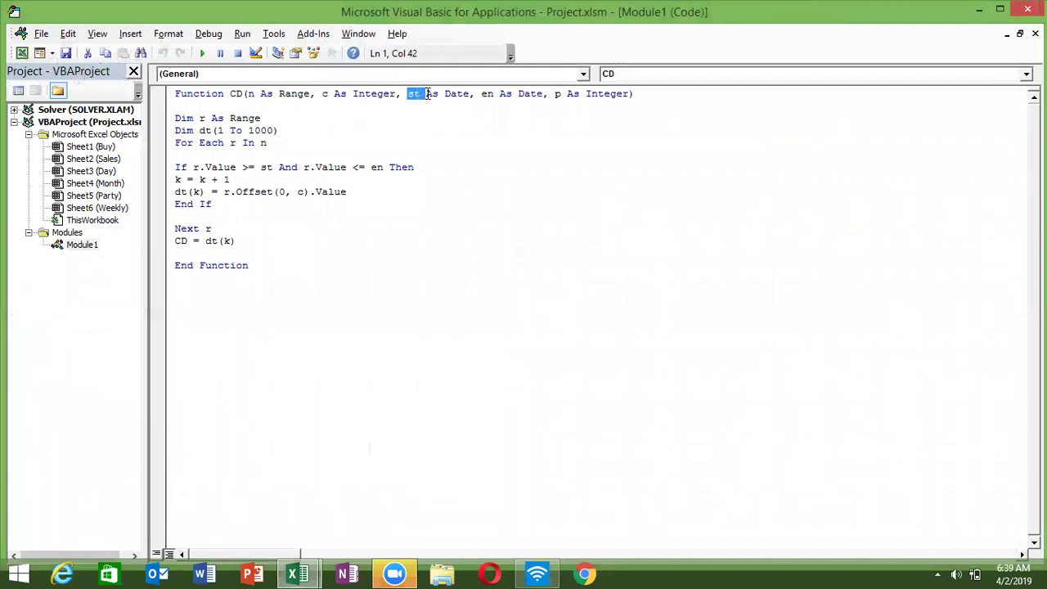
pyautogui.doubleClick(486, 94)
pyautogui.doubleClick(557, 93)
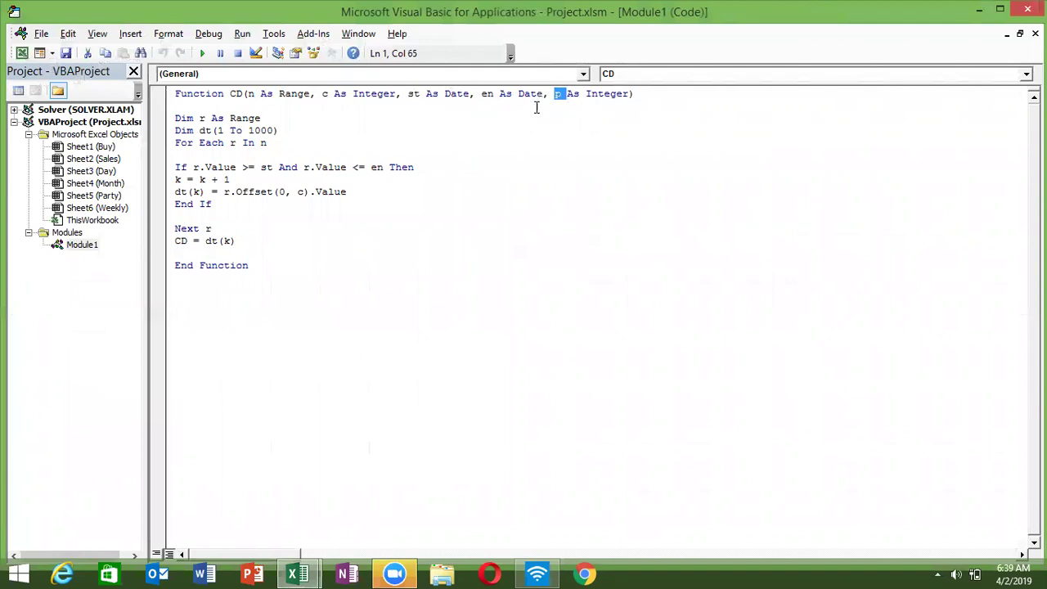
pyautogui.click(500, 275)
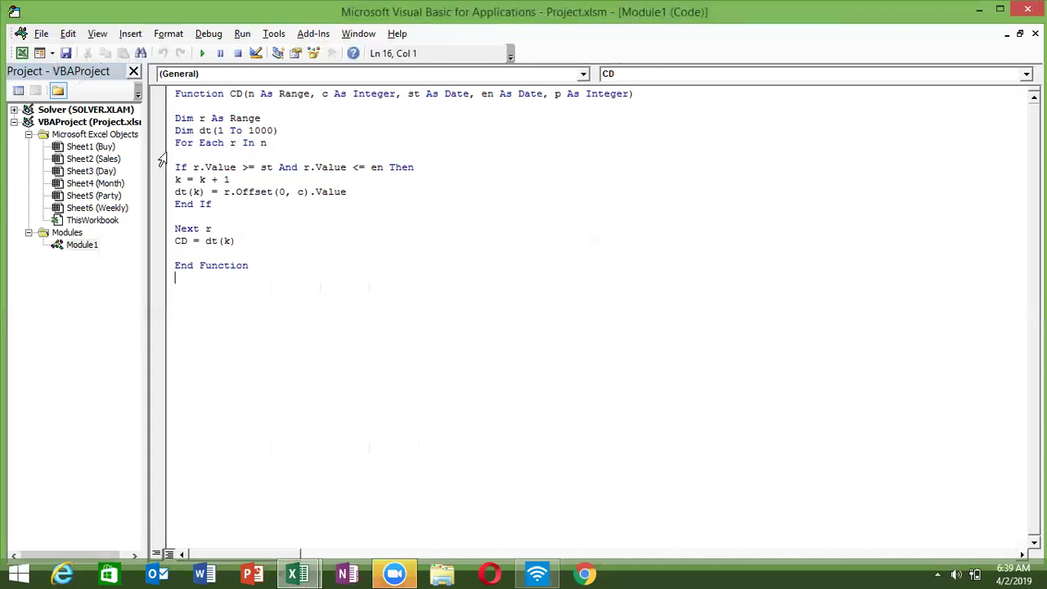
# Check the dt array's 1000 size and insert blank lines above the For Each r In n loop.
pyautogui.click(188, 131)
pyautogui.doubleClick(205, 131)
pyautogui.click(229, 130)
pyautogui.moveTo(276, 131); pyautogui.dragTo(248, 131)
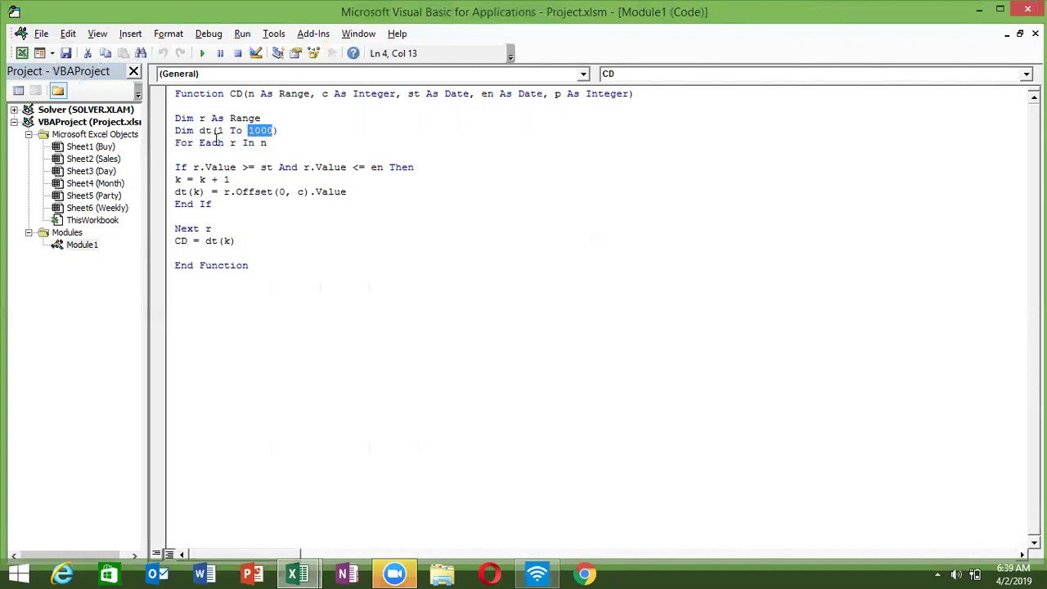
pyautogui.click(176, 143)
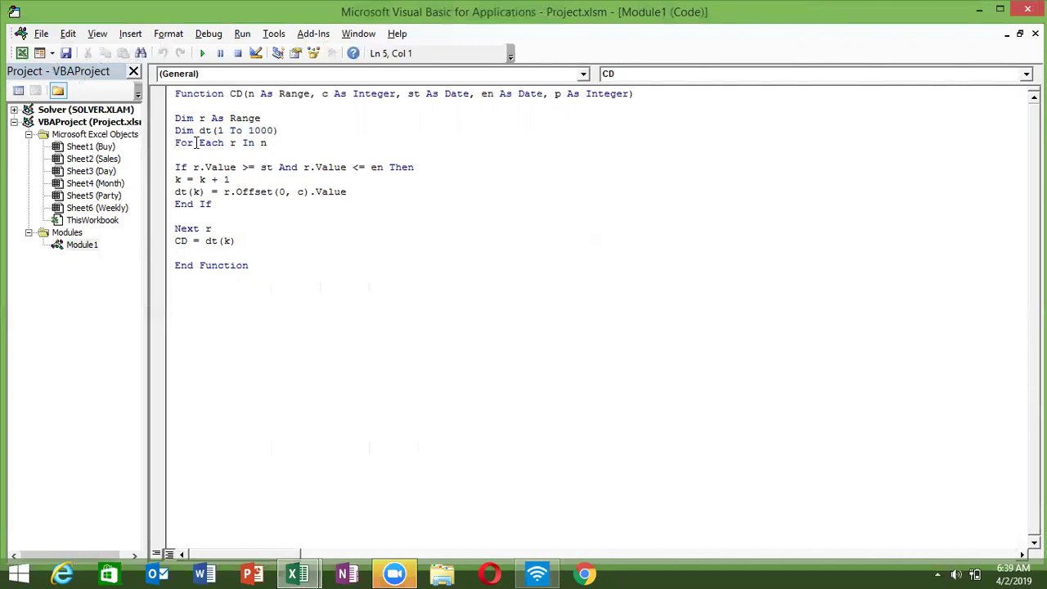
pyautogui.press('Return')
pyautogui.press('Return')
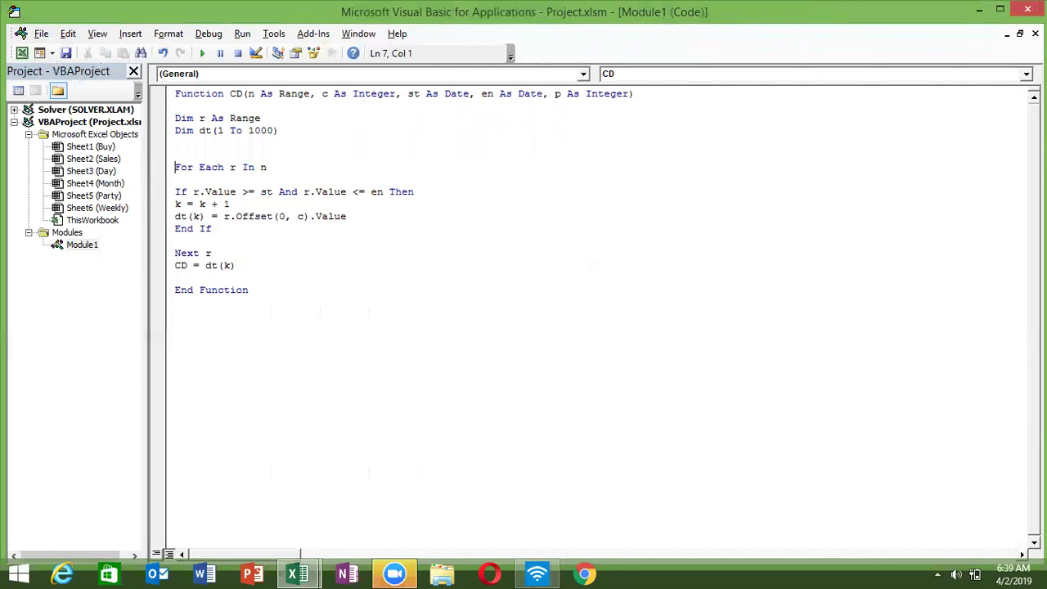
pyautogui.click(175, 142)
# Return to Excel's Weekly sheet and select down the DATE column.
pyautogui.hotkey('alt', 'F11')
pyautogui.press('Down')
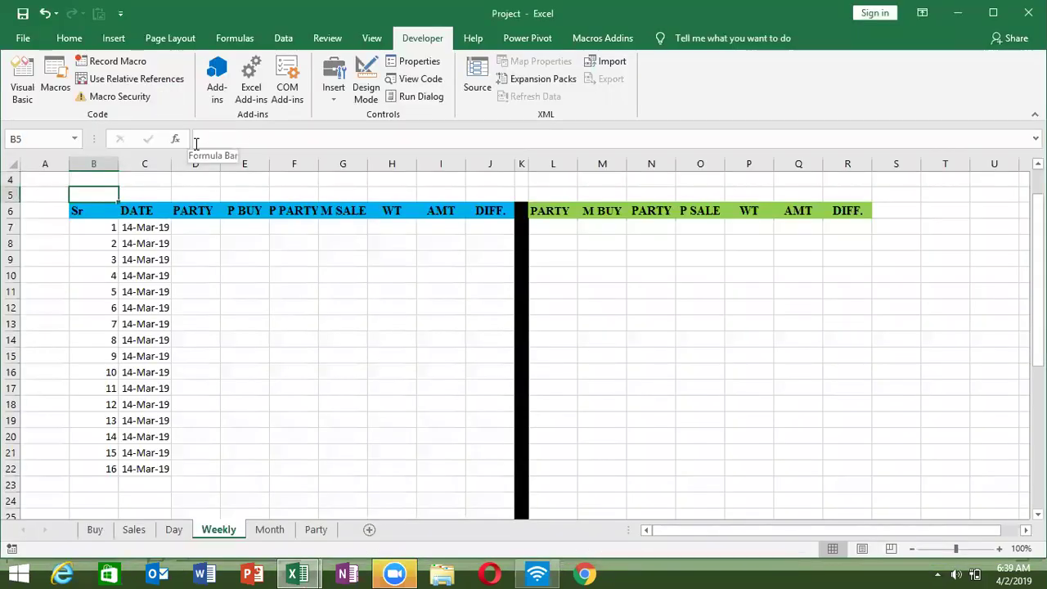
pyautogui.press('Down')
pyautogui.press('Down')
pyautogui.hotkey('ctrl', 'shift', 'Down')
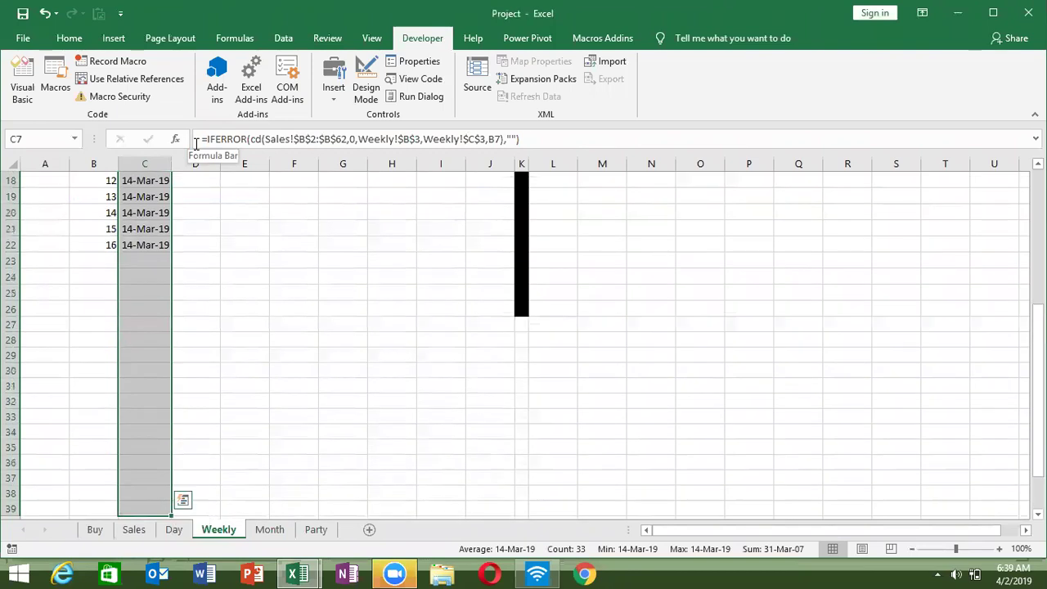
pyautogui.hotkey('ctrl', 'Up')
pyautogui.press('Down')
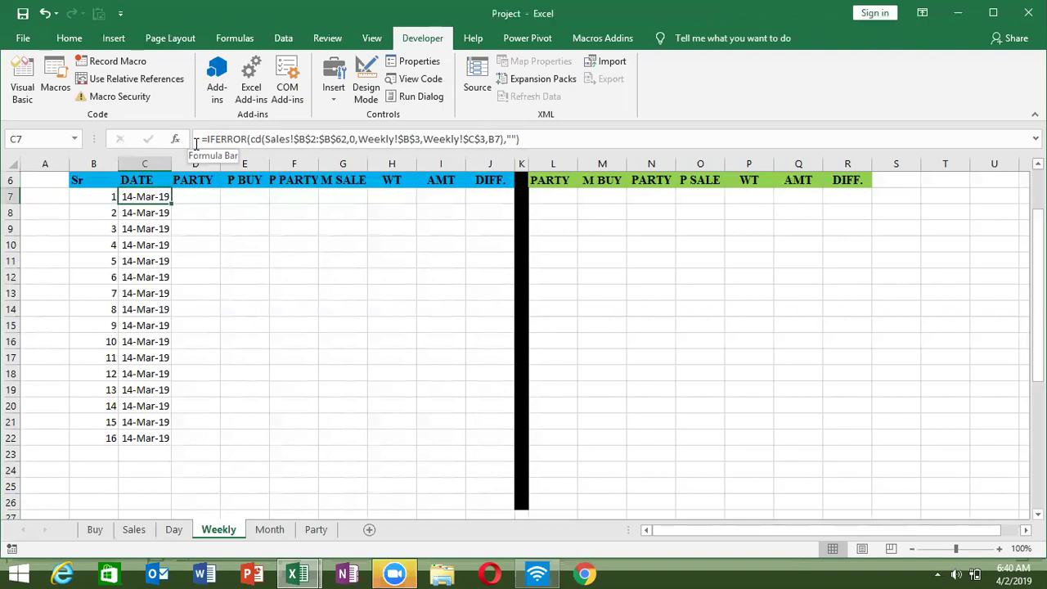
pyautogui.scroll(2, 114, 351)
pyautogui.scroll(-3, 180, 364)
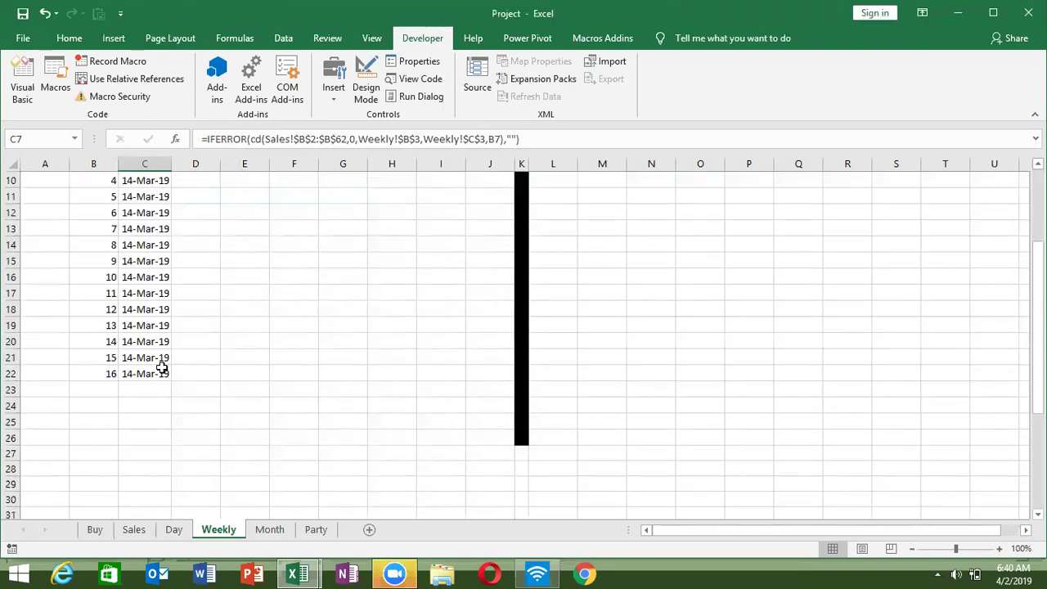
# Clear the DATE entries in C8:C22 and delete the existing formula in C7.
pyautogui.keyDown('shift'); pyautogui.click(162, 368); pyautogui.keyUp('shift')
pyautogui.press('Up')
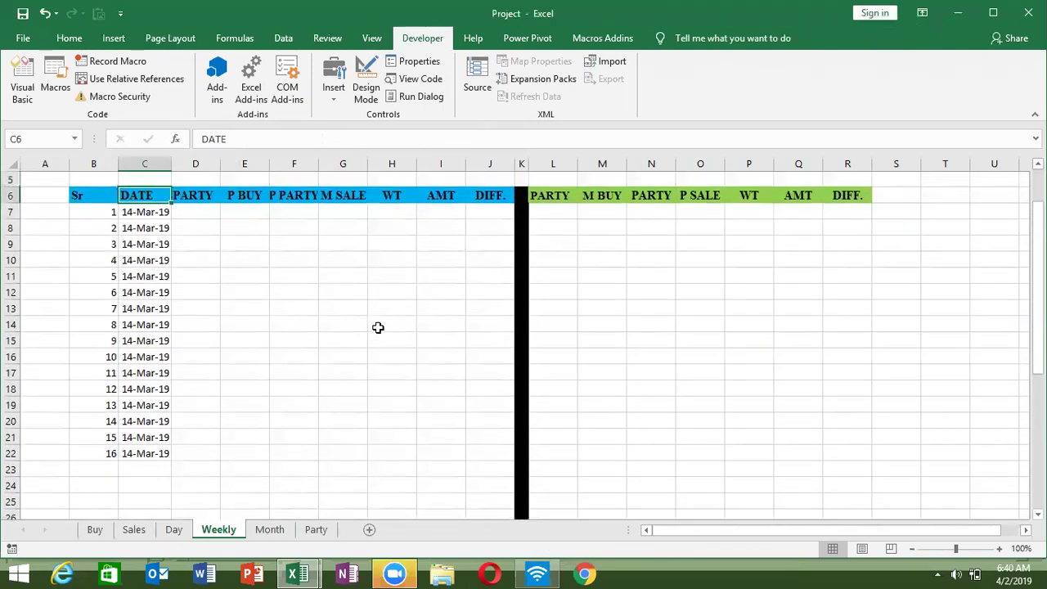
pyautogui.press('Down')
pyautogui.press('Down')
pyautogui.hotkey('ctrl', 'shift', 'Down')
pyautogui.scroll(-1, 378, 328)
pyautogui.scroll(6, 377, 327)
pyautogui.hotkey('ctrl', 'd')
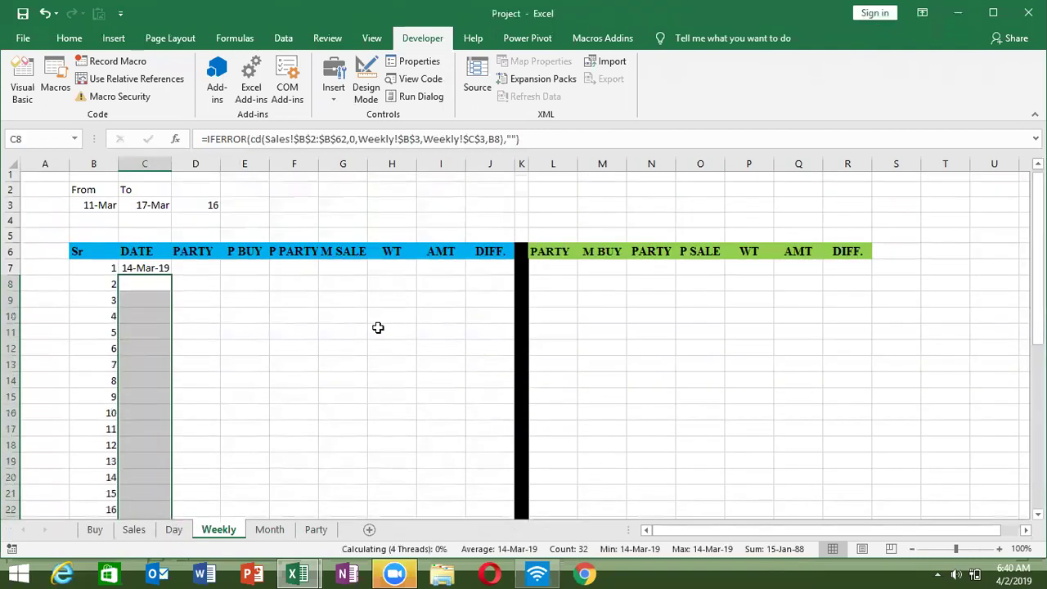
pyautogui.press('Up')
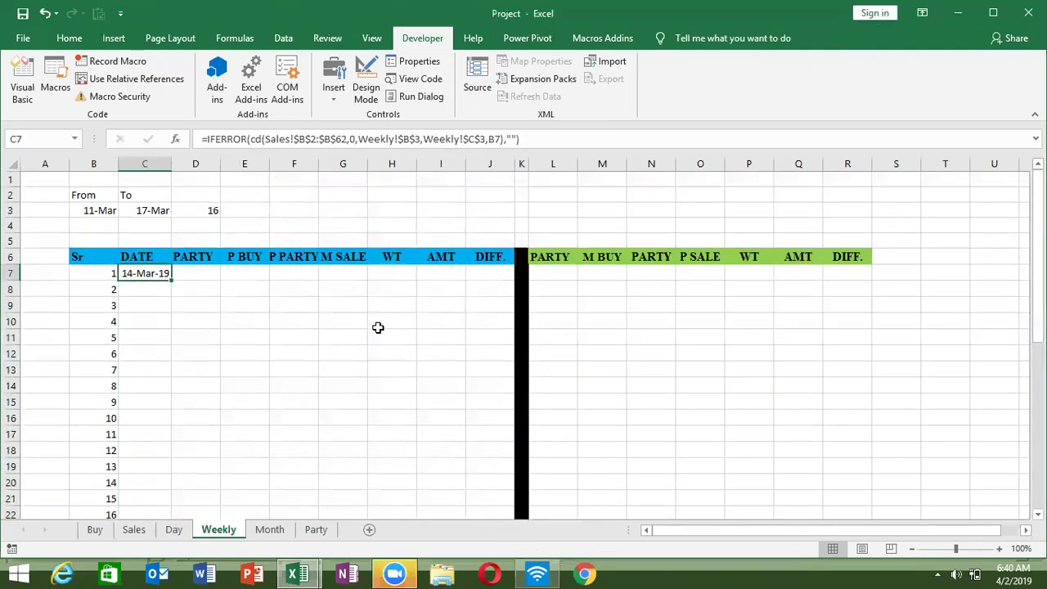
pyautogui.press('Delete')
# Start a =CD formula in C7 with its range beginning at Sales!B2.
pyautogui.write('=cd')
pyautogui.press('Tab')
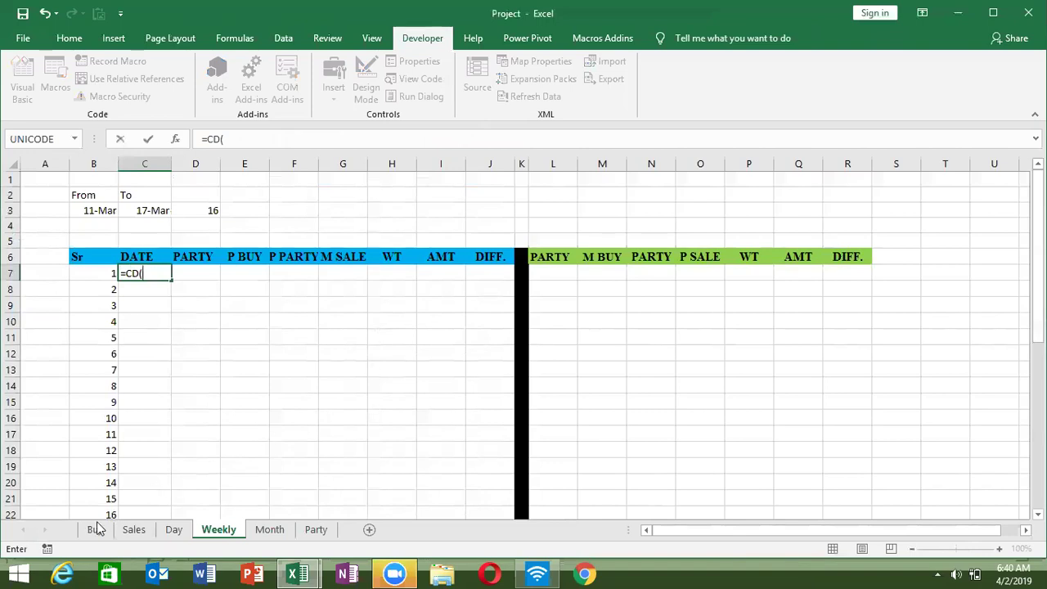
pyautogui.click(134, 530)
pyautogui.click(81, 187)
pyautogui.click(85, 191)
pyautogui.hotkey('ctrl', 'shift', 'Down')
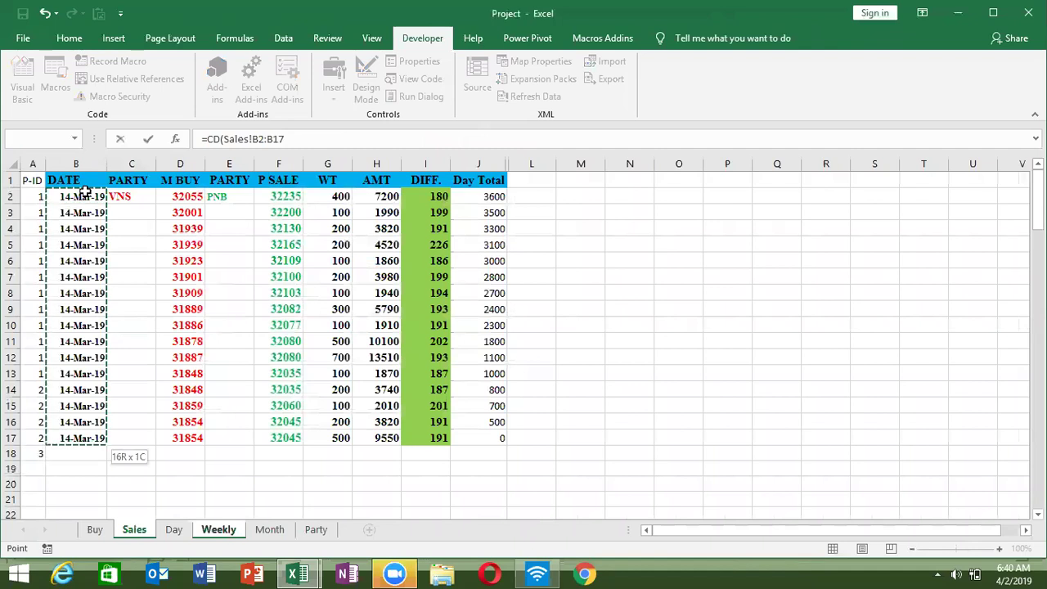
pyautogui.hotkey('ctrl', 'shift', 'Down')
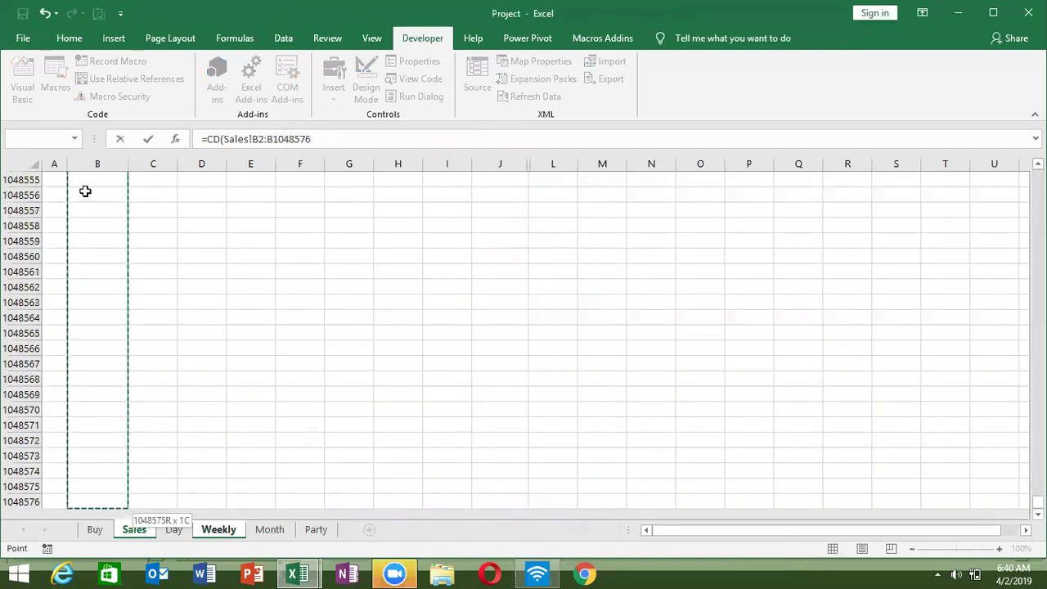
# Set the range end to B200 so the formula reads =CD(Sales!B2:B200,0,.
pyautogui.hotkey('ctrl', 'BackSpace')
pyautogui.scroll(-5, 85, 190)
pyautogui.hotkey('ctrl', 'BackSpace')
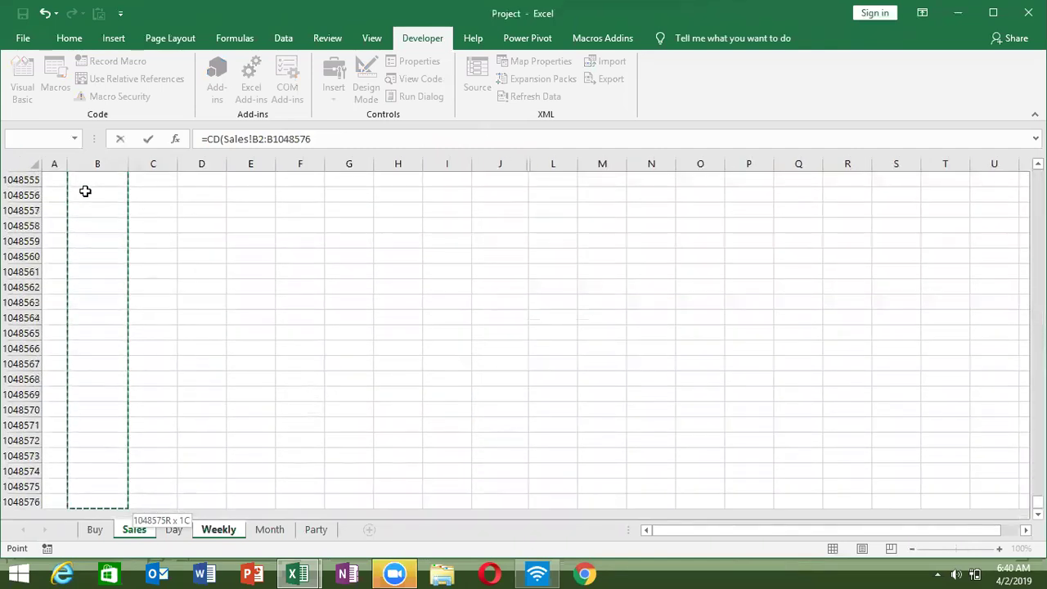
pyautogui.click(348, 139)
pyautogui.press('BackSpace')
pyautogui.press('BackSpace')
pyautogui.press('BackSpace')
pyautogui.press('BackSpace')
pyautogui.press('BackSpace')
pyautogui.press('BackSpace')
pyautogui.press('BackSpace')
pyautogui.write('200')
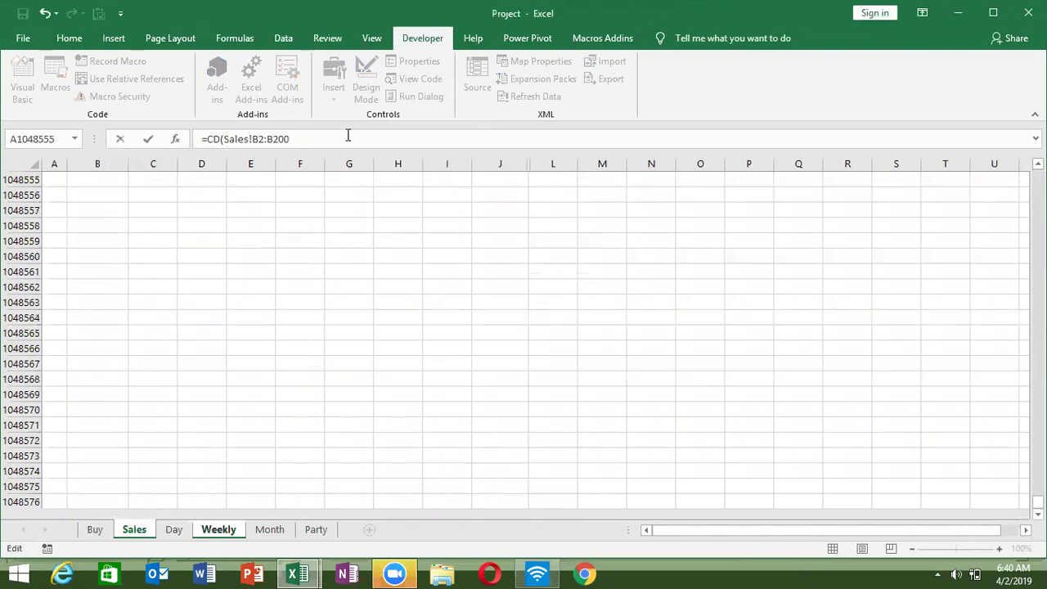
pyautogui.write(',0,')
# Add the Weekly date cells and B7 as CD arguments and enter the formula in C7.
pyautogui.click(221, 531)
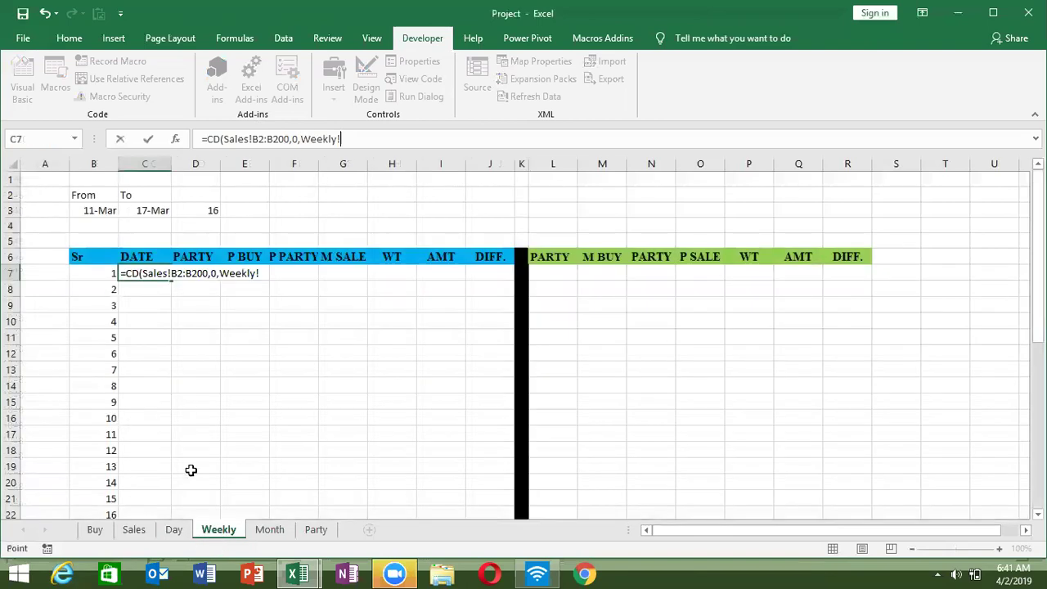
pyautogui.click(141, 211)
pyautogui.write(',')
pyautogui.click(210, 210)
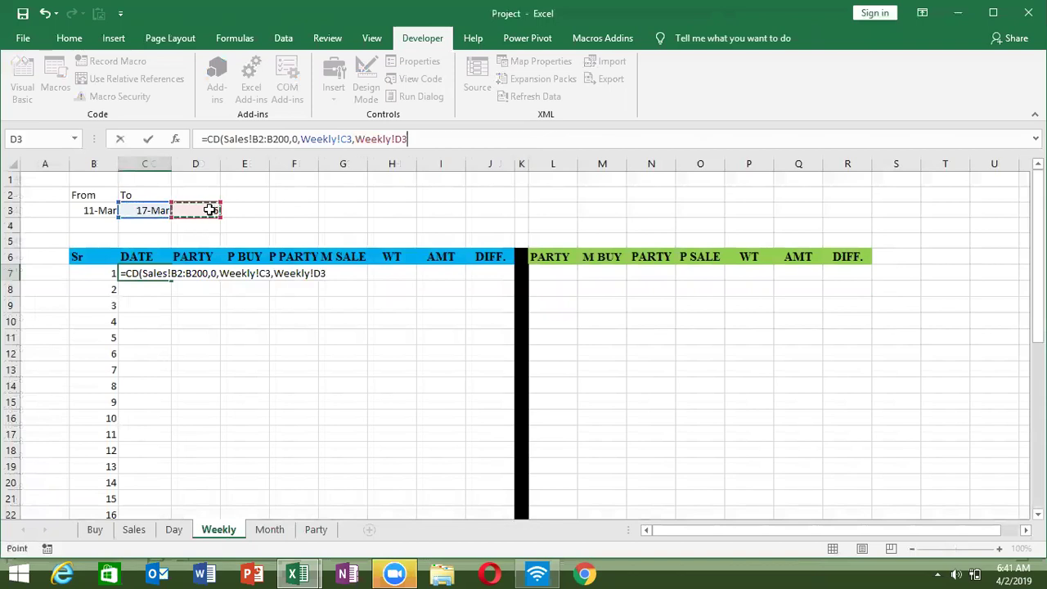
pyautogui.write(',')
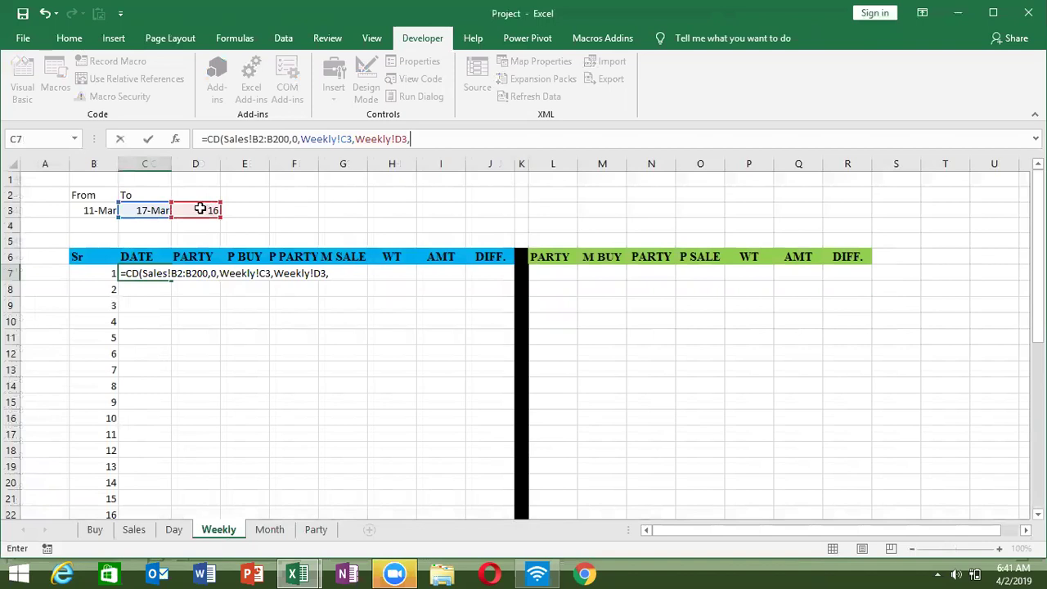
pyautogui.click(107, 272)
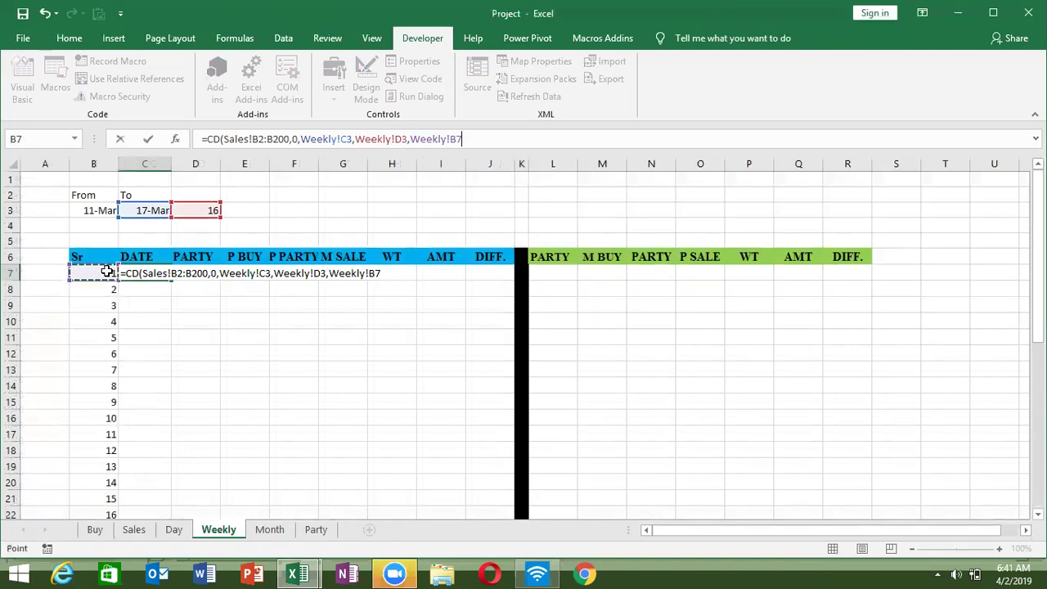
pyautogui.press('Return')
pyautogui.press('Up')
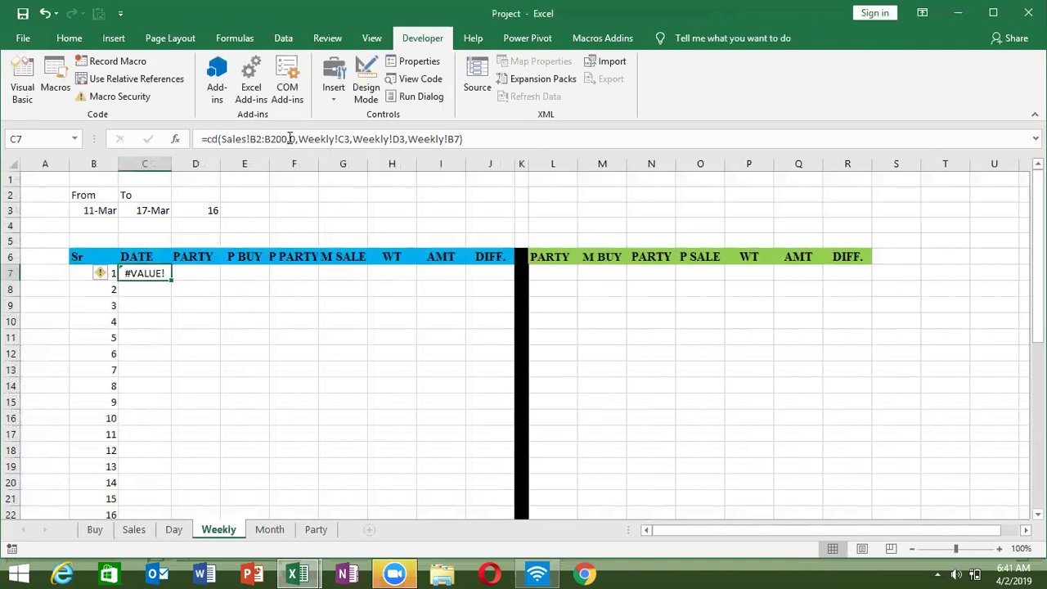
# Fix the #VALUE! error by pointing the date arguments at B3 and C3, giving 14-Mar-19.
pyautogui.click(350, 139)
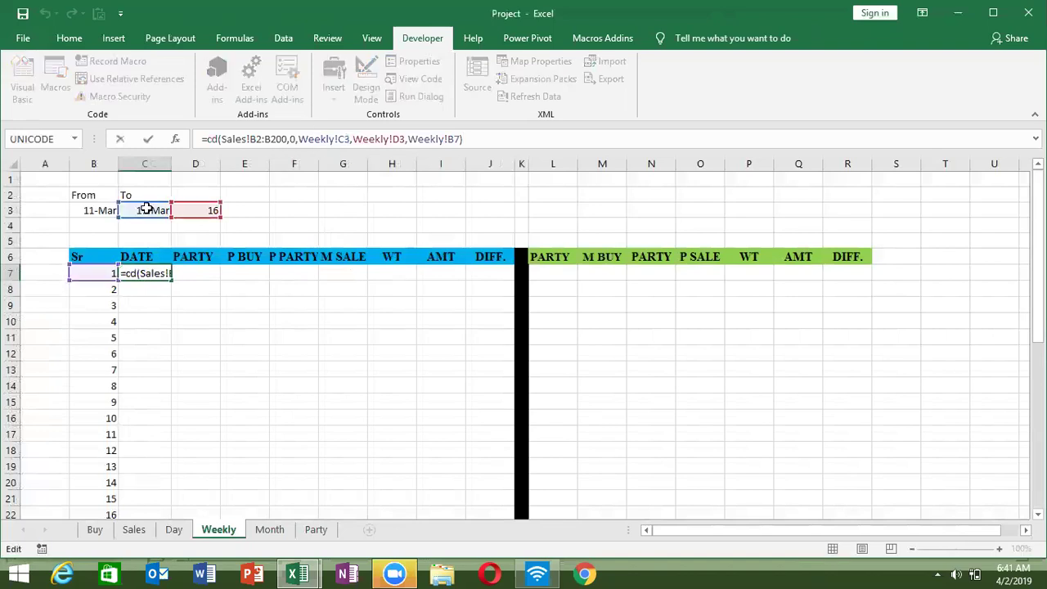
pyautogui.moveTo(145, 208); pyautogui.dragTo(104, 214)
pyautogui.moveTo(173, 206); pyautogui.dragTo(161, 211)
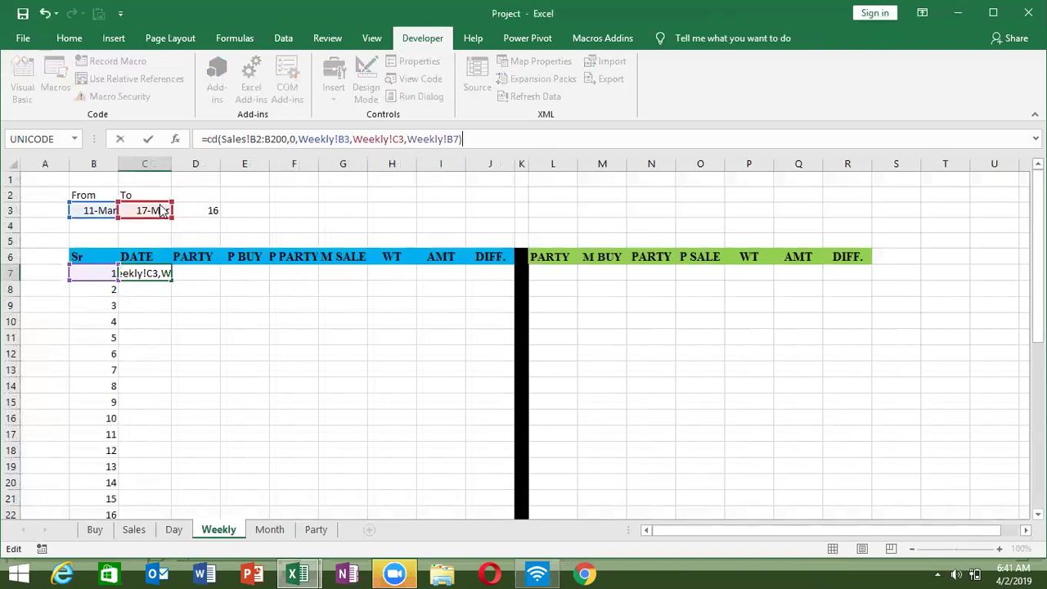
pyautogui.press('Return')
pyautogui.press('Up')
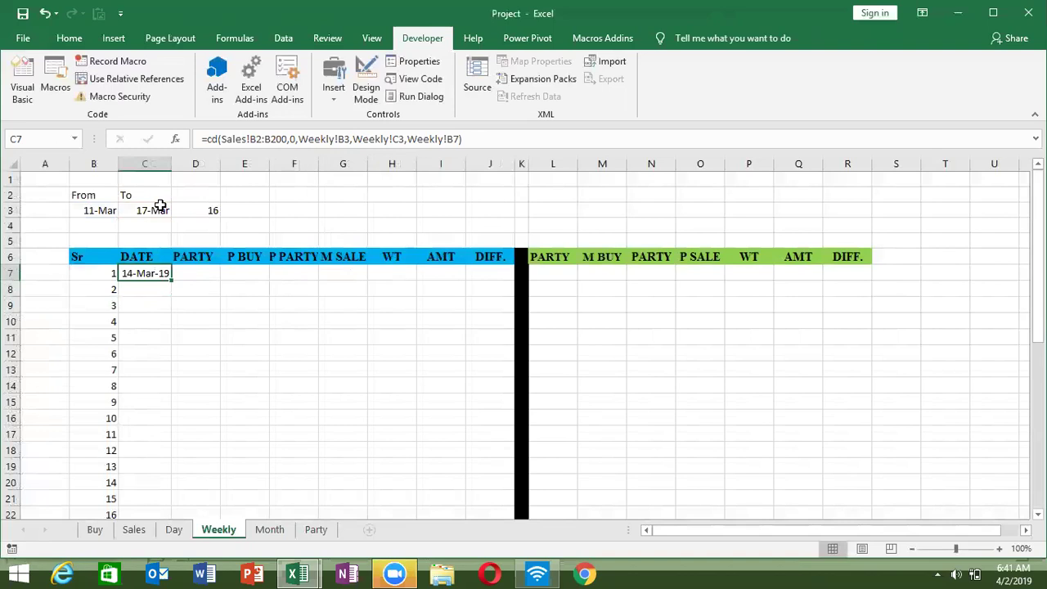
pyautogui.press('Left')
# Return to the C7 result and briefly check the macro code.
pyautogui.press('Right')
pyautogui.hotkey('alt', 'F11')
pyautogui.hotkey('alt', 'F11')
pyautogui.scroll(-2, 152, 491)
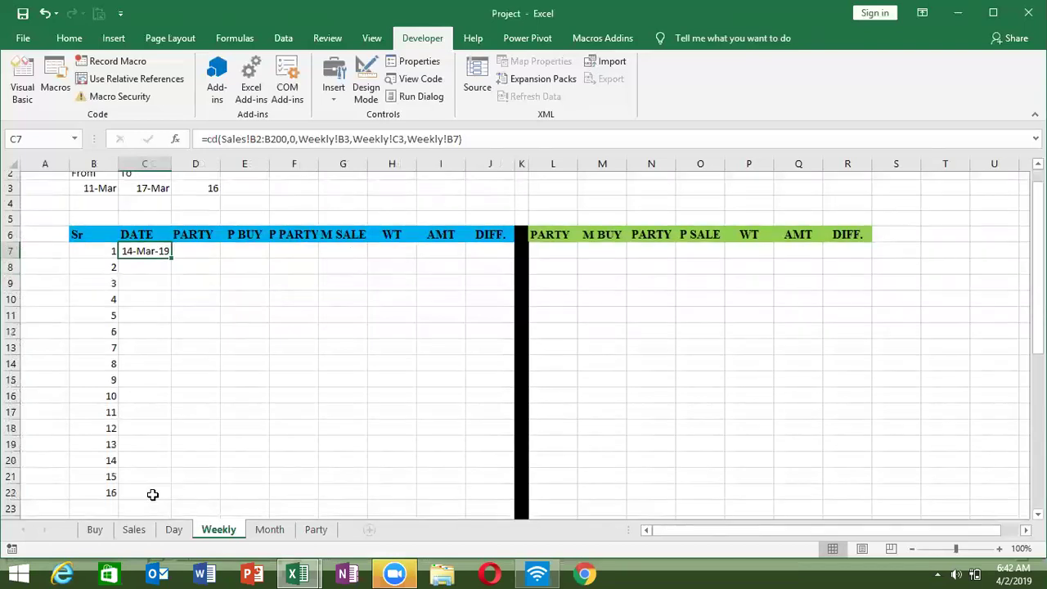
pyautogui.scroll(2, 93, 423)
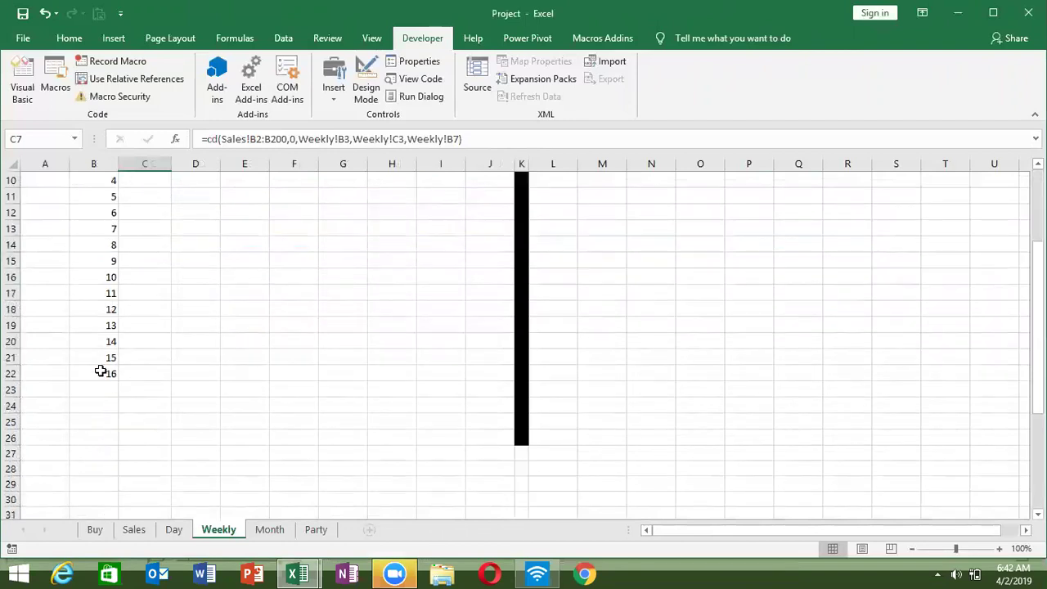
pyautogui.scroll(2, 98, 369)
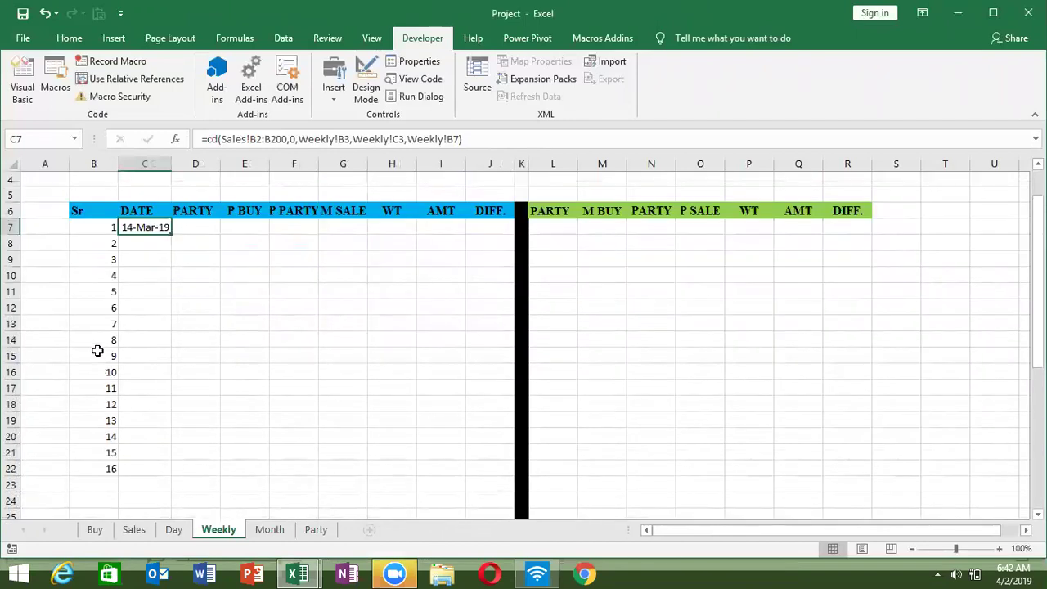
pyautogui.click(112, 239)
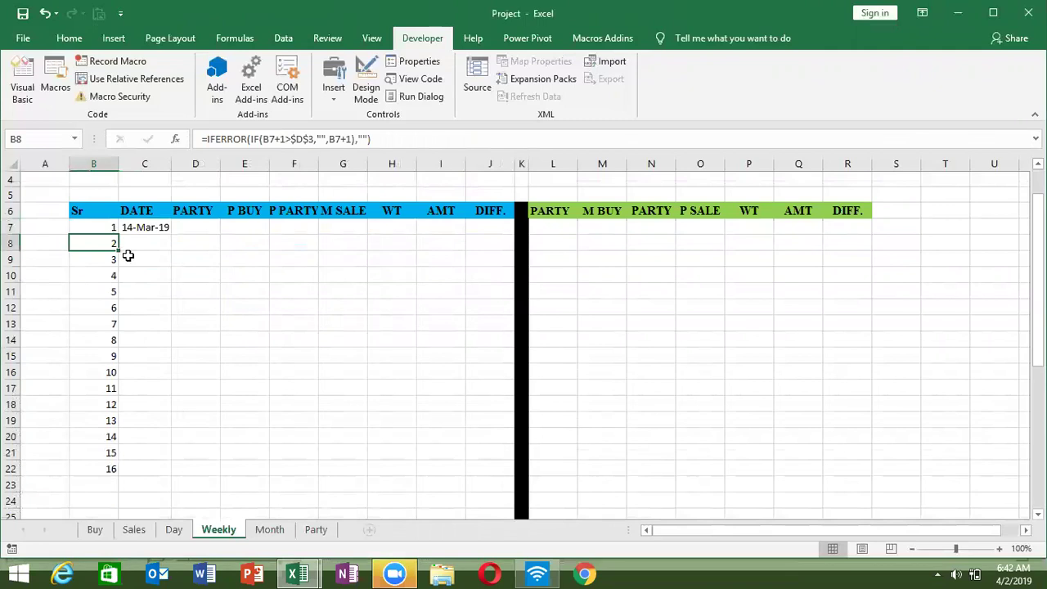
pyautogui.scroll(1, 131, 256)
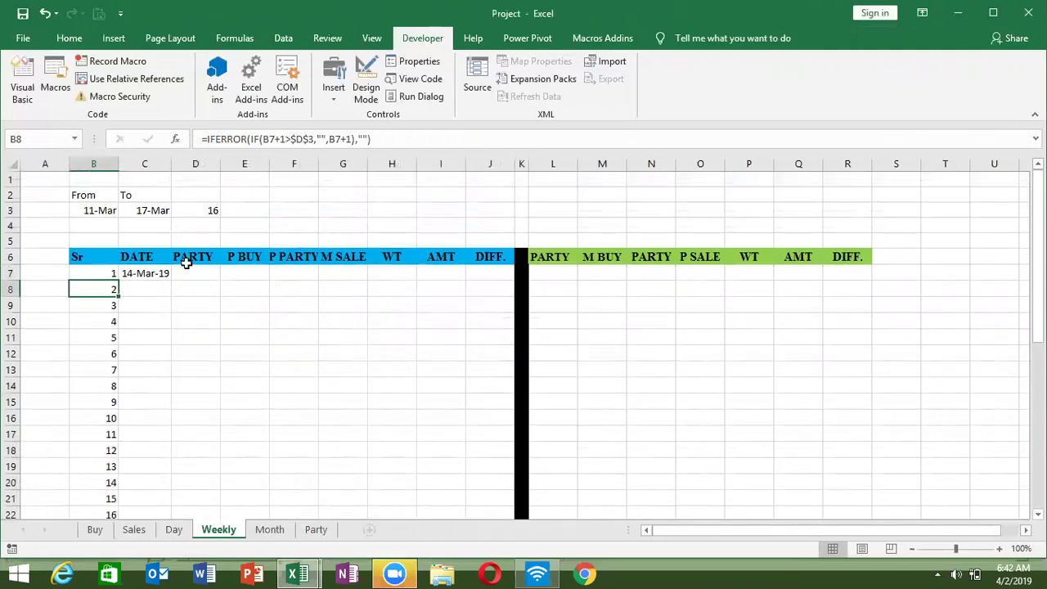
# Check D3's COUNTIFS count of 16 sales, then open C7's cd formula for editing.
pyautogui.click(198, 215)
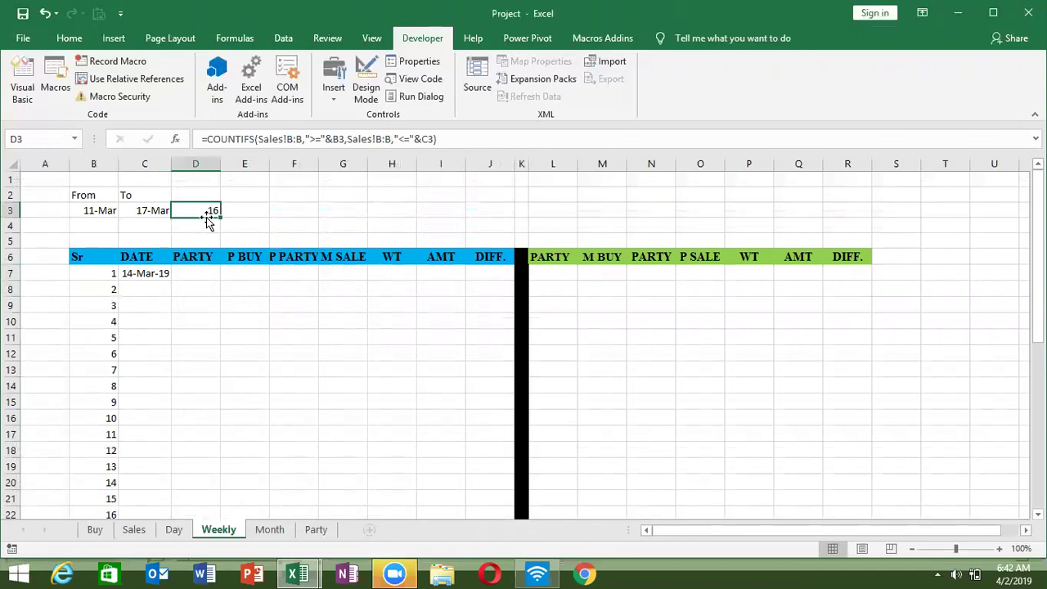
pyautogui.scroll(-1, 208, 220)
pyautogui.scroll(-1, 175, 227)
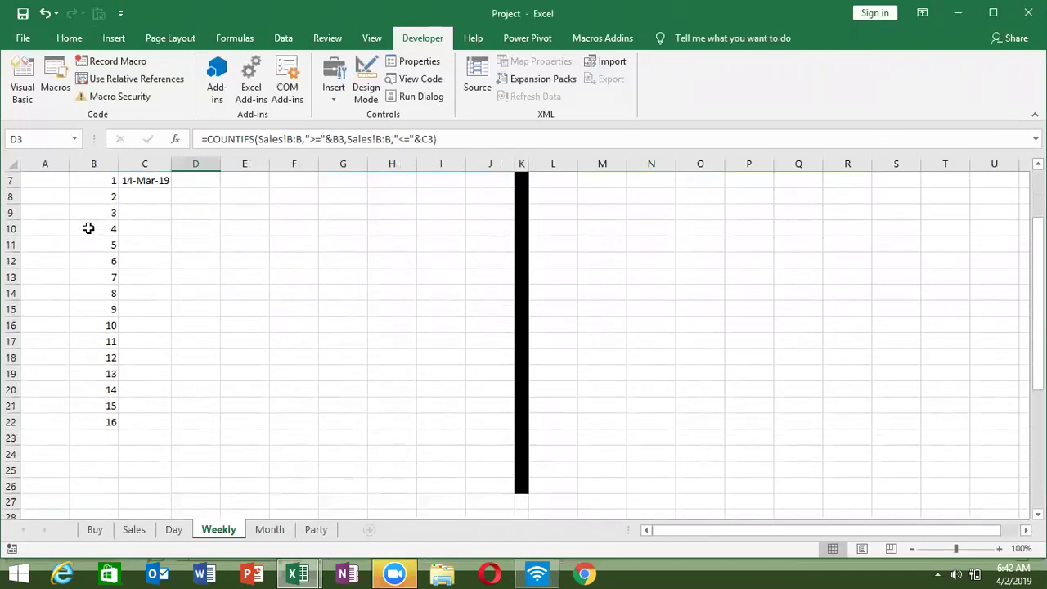
pyautogui.scroll(2, 89, 227)
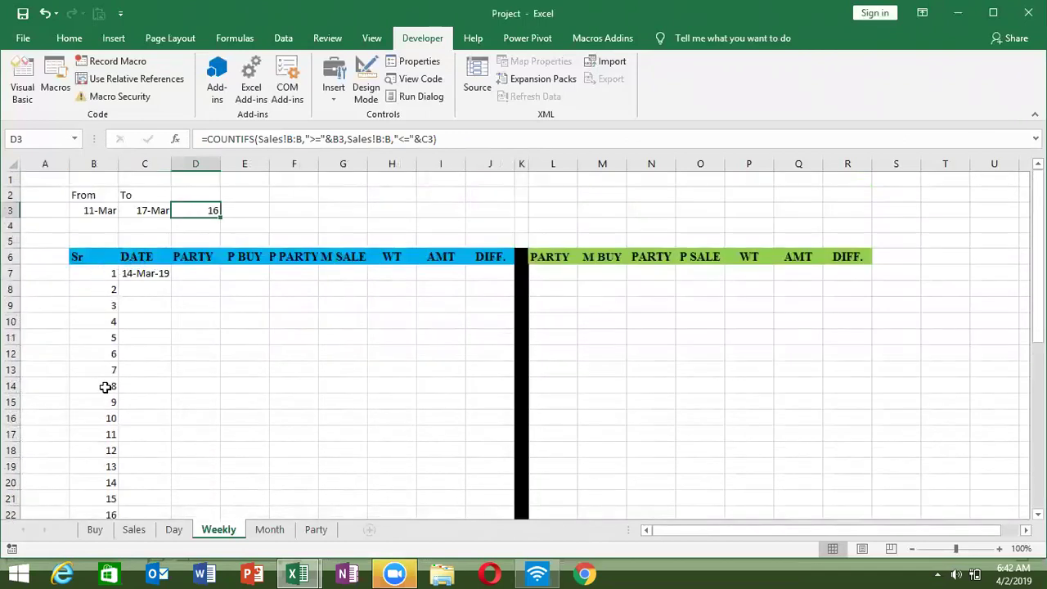
pyautogui.click(145, 273)
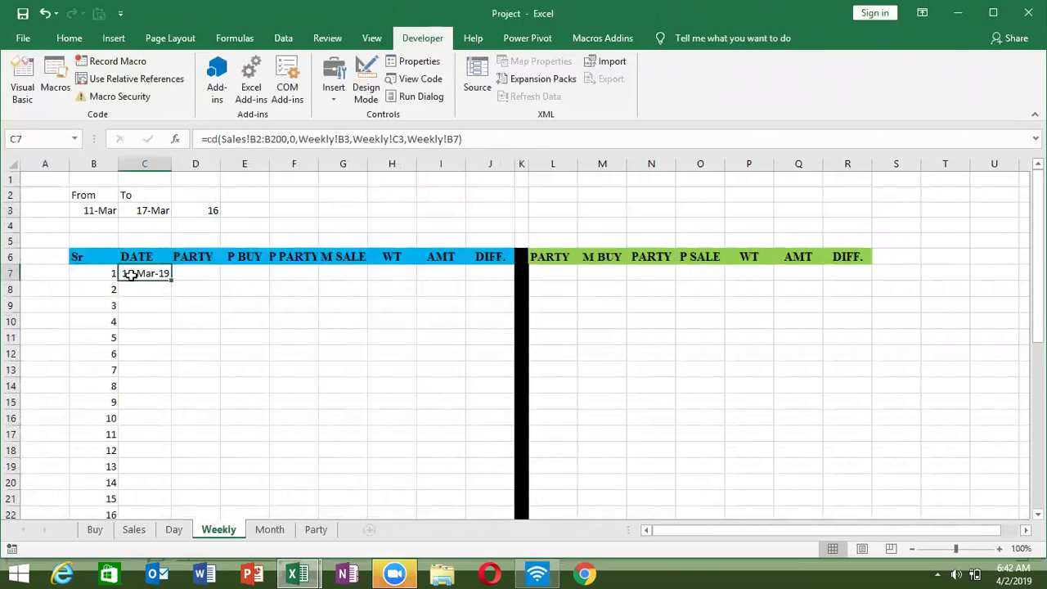
pyautogui.scroll(-2, 123, 411)
pyautogui.scroll(2, 122, 409)
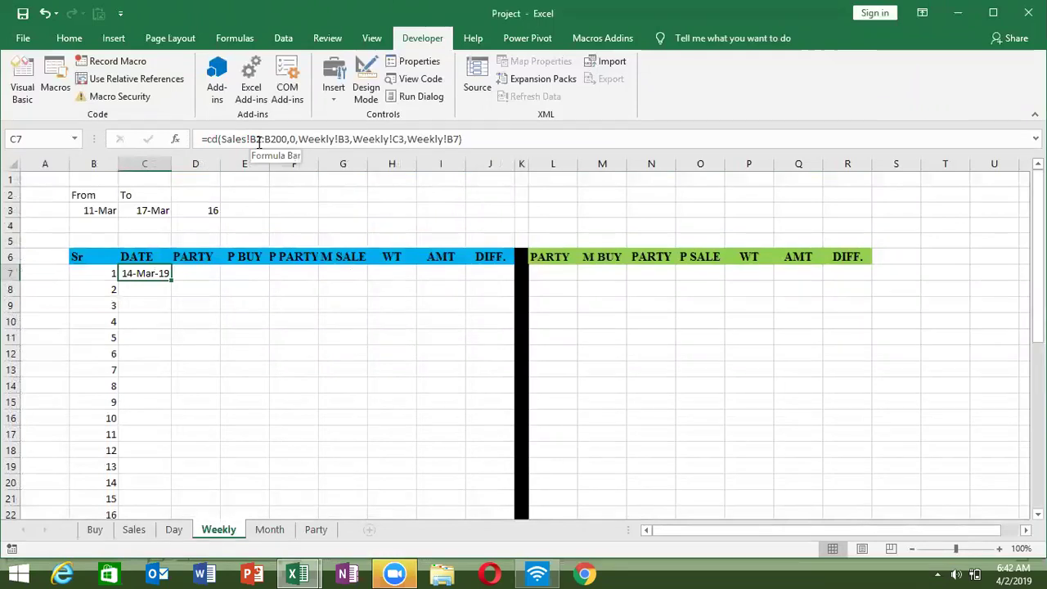
# Make C7's cd references absolute: Sales!$B$2:$B$200, Weekly!$B$3 and Weekly!$C$3.
pyautogui.click(258, 140)
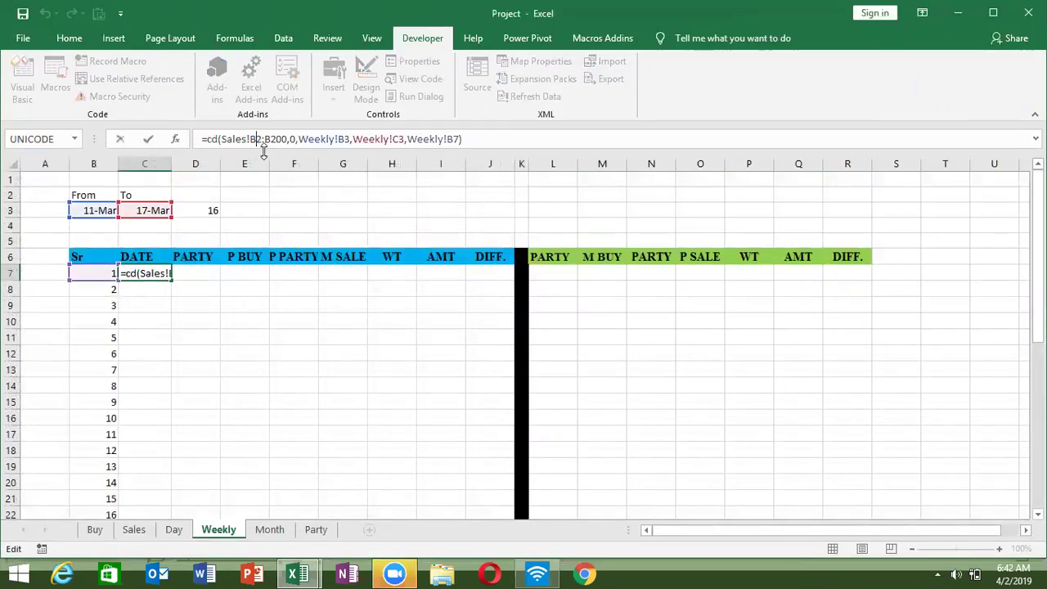
pyautogui.click(258, 139)
pyautogui.press('F4')
pyautogui.click(280, 139)
pyautogui.press('F4')
pyautogui.click(362, 139)
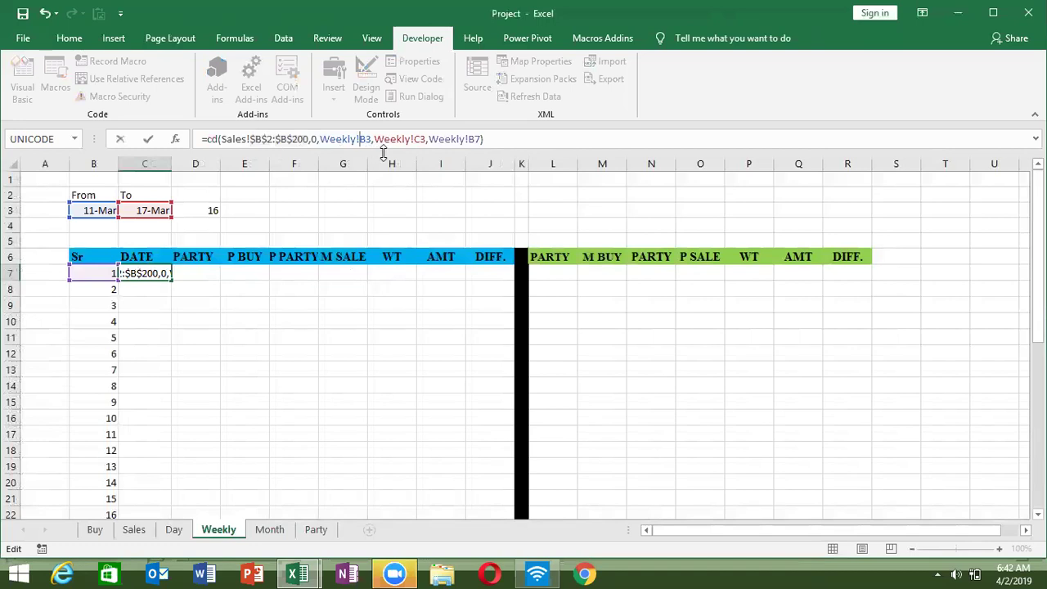
pyautogui.press('F4')
pyautogui.click(426, 139)
pyautogui.press('F4')
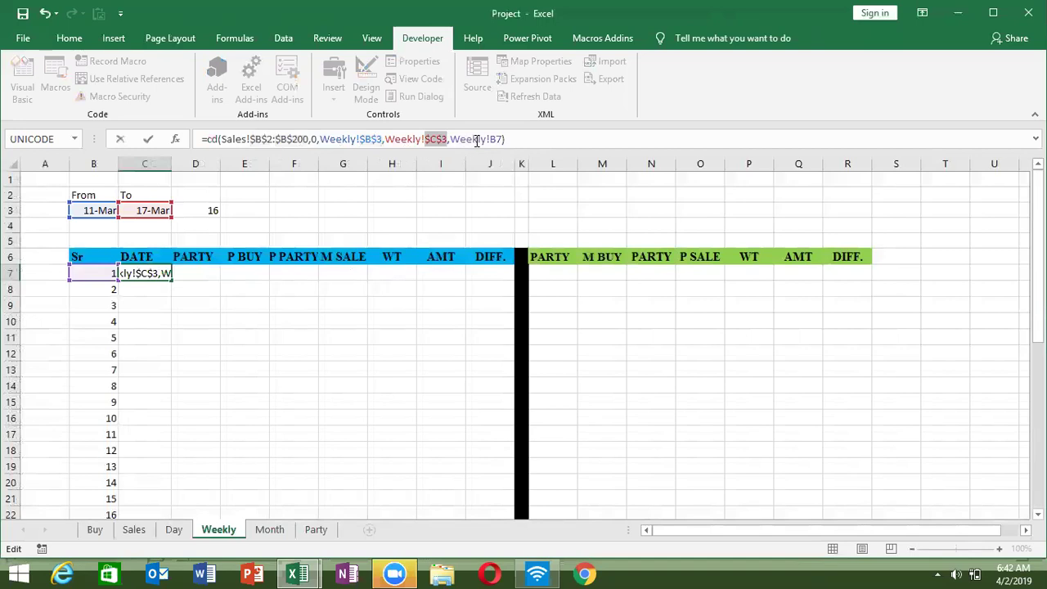
pyautogui.press('Return')
pyautogui.press('Up')
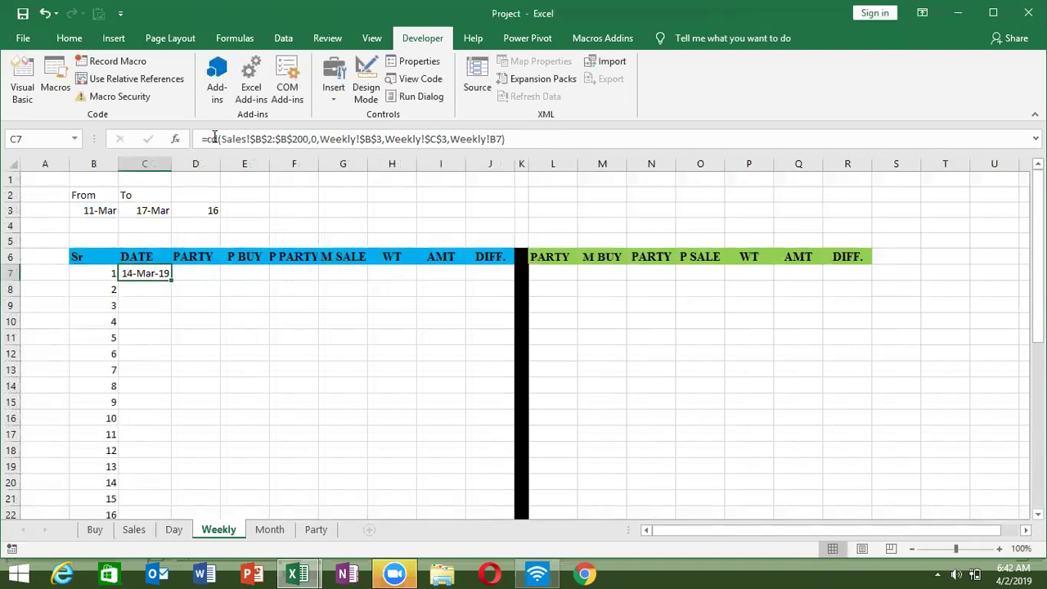
# Wrap C7's cd formula as IFERROR(cd(...),"") so errors display blank.
pyautogui.click(212, 139)
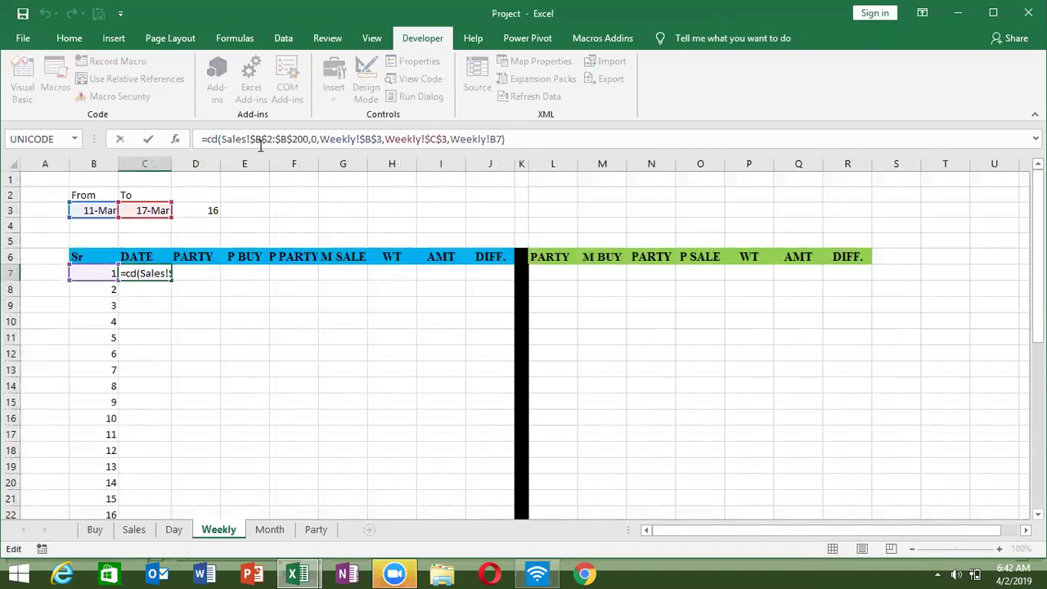
pyautogui.press('Left')
pyautogui.press('Left')
pyautogui.write('if')
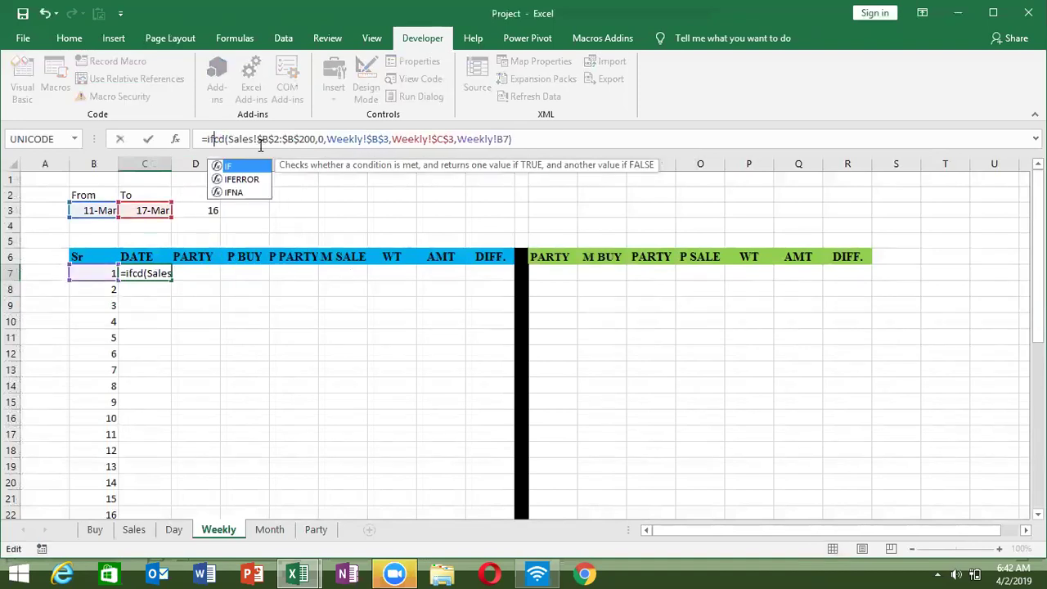
pyautogui.press('Down')
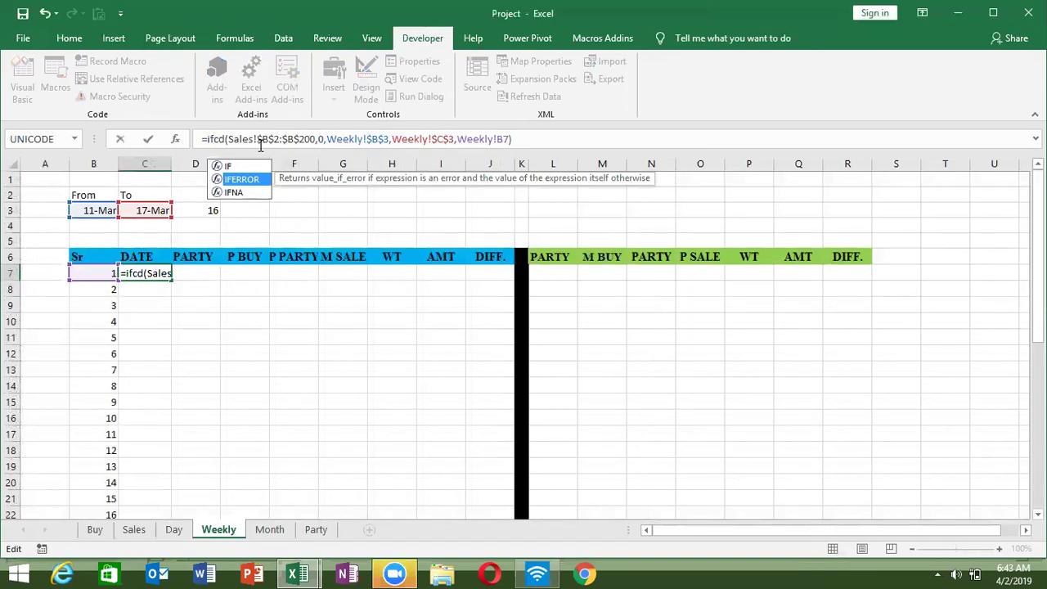
pyautogui.press('Tab')
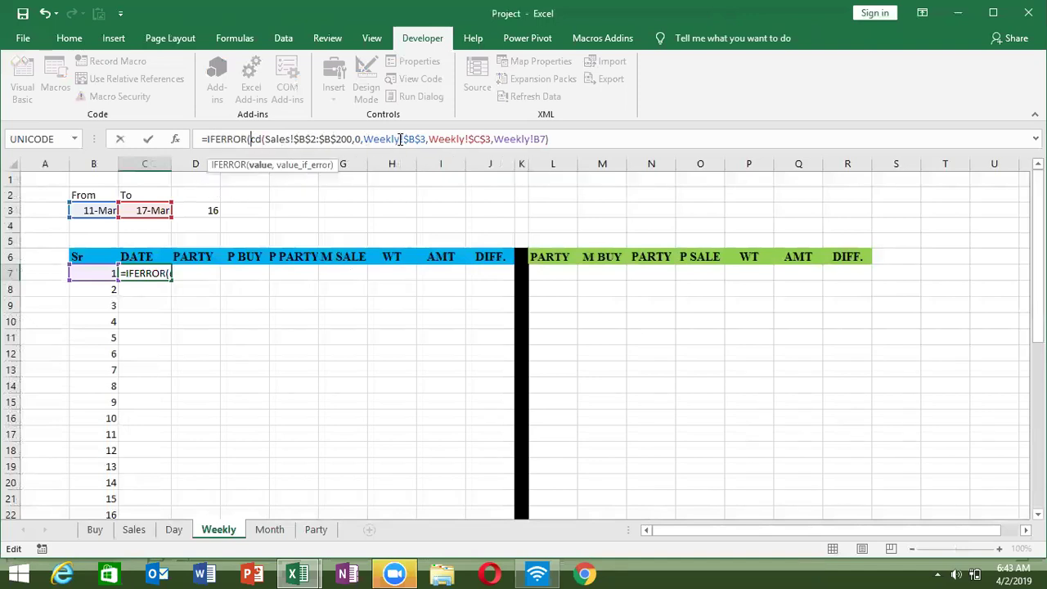
pyautogui.click(615, 139)
pyautogui.write(',"D')
pyautogui.press('BackSpace')
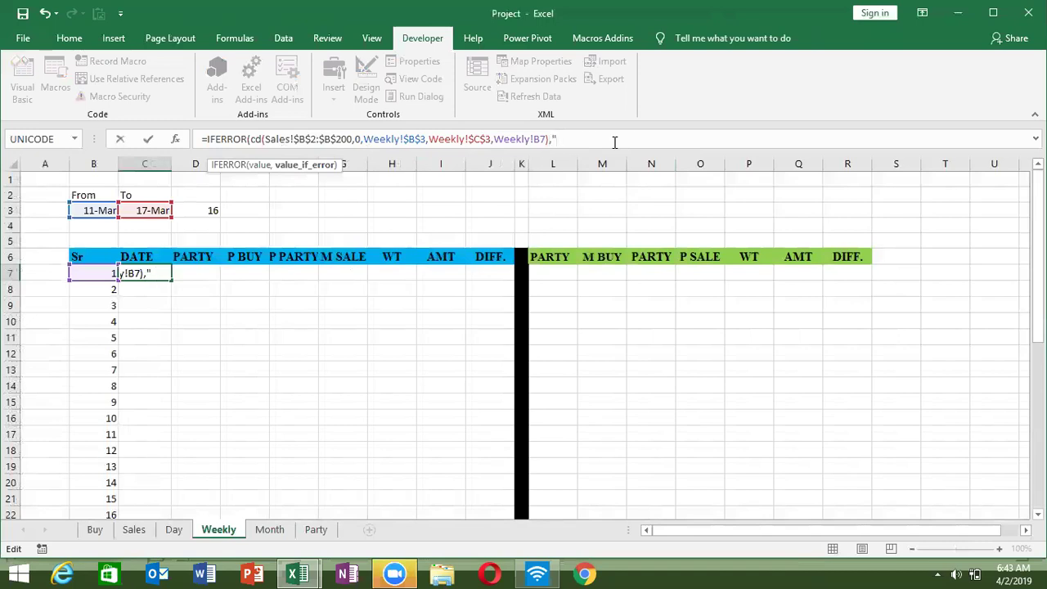
pyautogui.write('")')
pyautogui.press('Return')
pyautogui.press('Up')
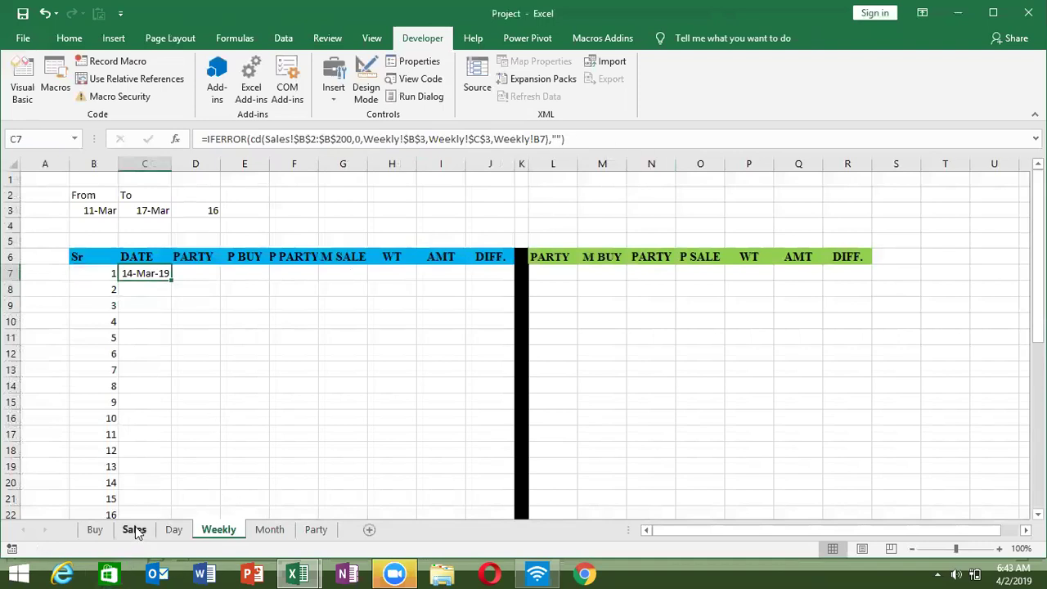
pyautogui.click(134, 528)
pyautogui.scroll(5, 262, 444)
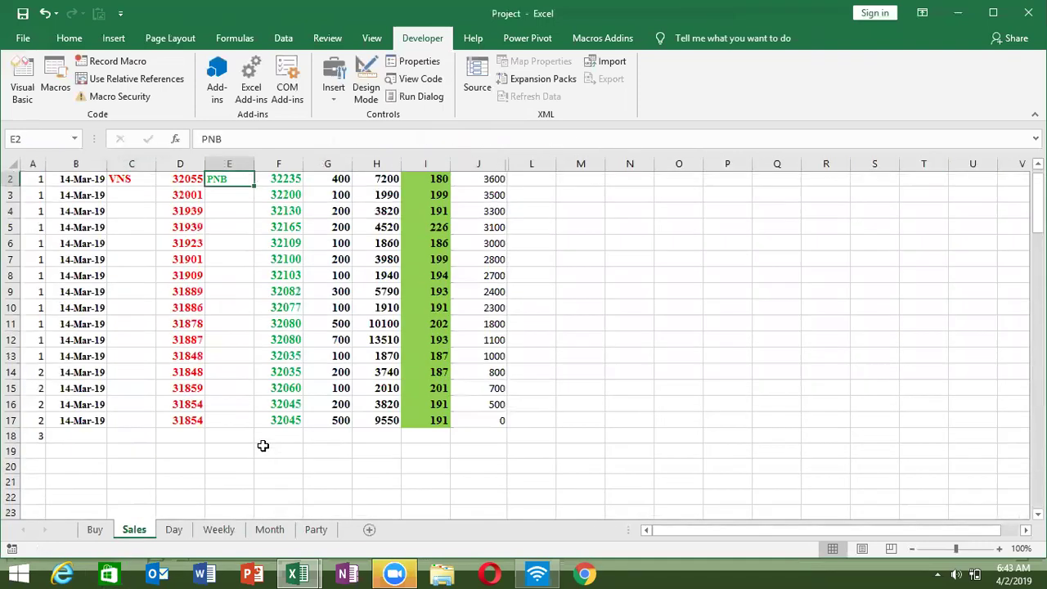
pyautogui.hotkey('ctrl', 'Home')
pyautogui.press('Left')
pyautogui.press('Left')
pyautogui.press('Down')
pyautogui.hotkey('ctrl', 'shift', 'Down')
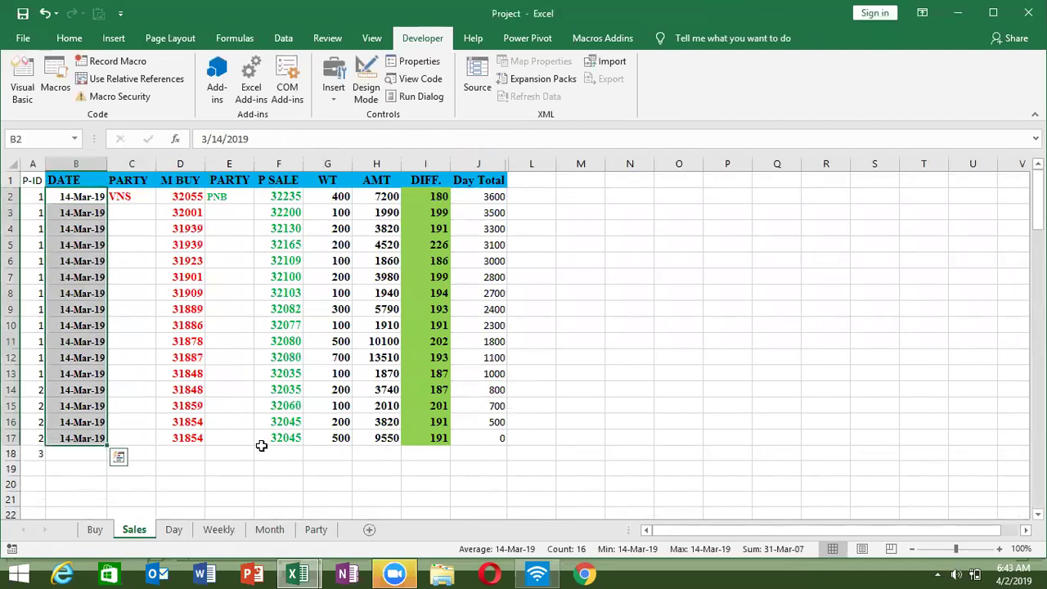
pyautogui.click(217, 531)
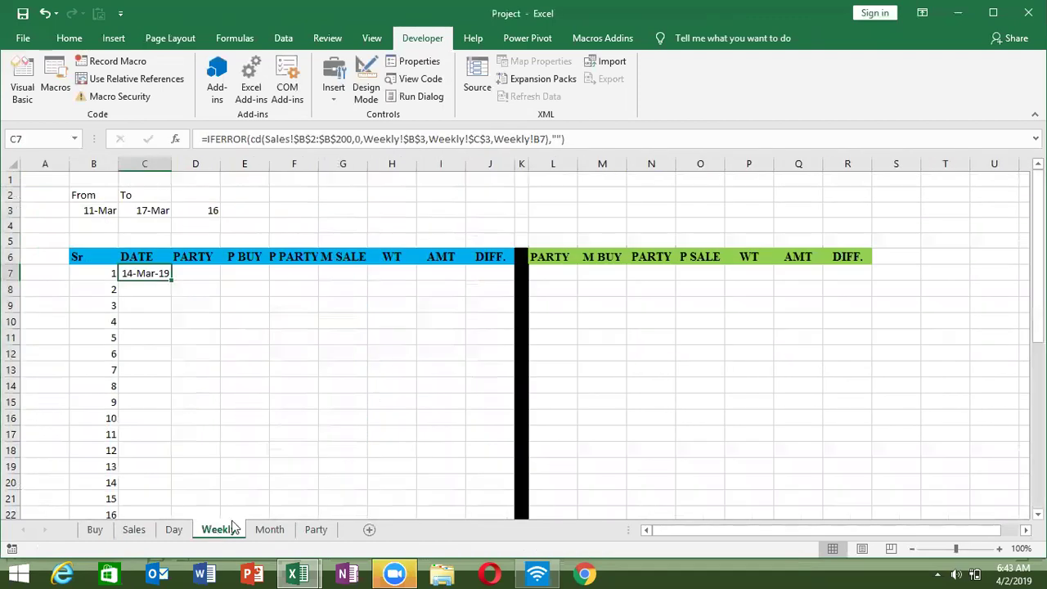
pyautogui.click(200, 206)
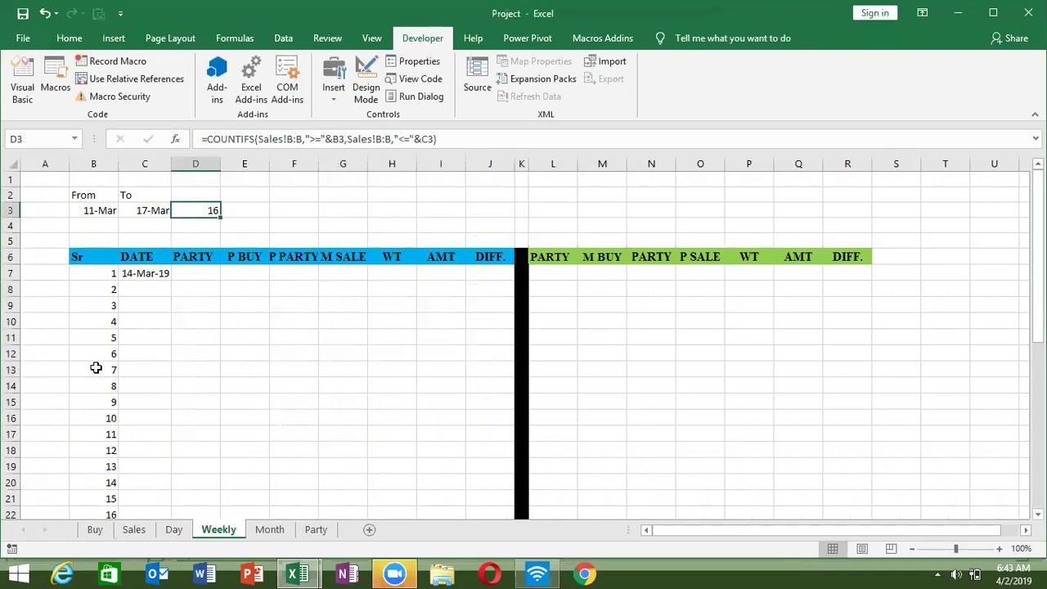
pyautogui.click(159, 273)
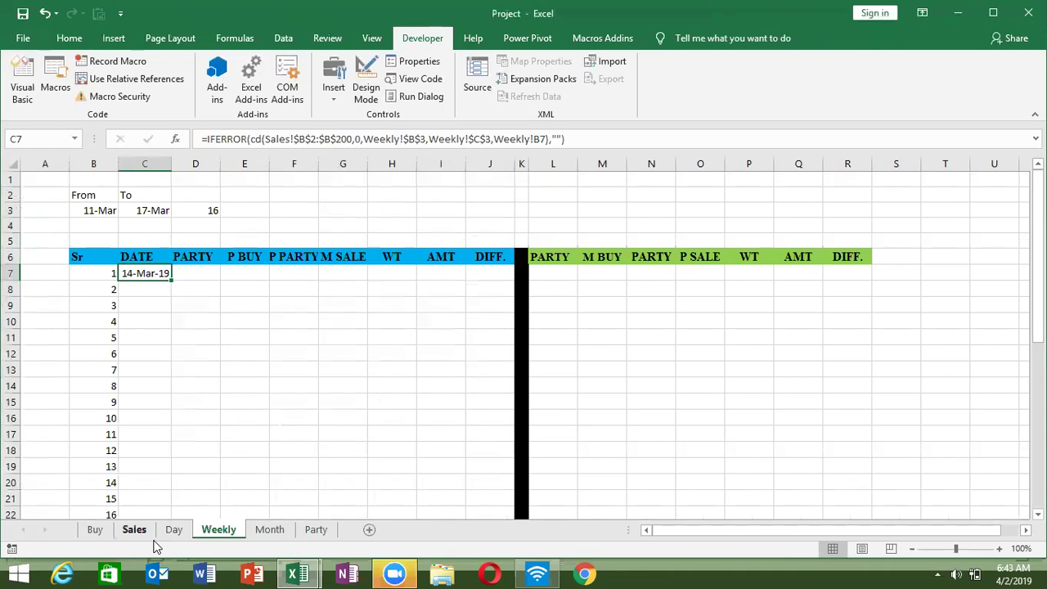
# In the VBA editor, review the CD function's loop, date condition, counter and dt array.
pyautogui.hotkey('alt', 'F11')
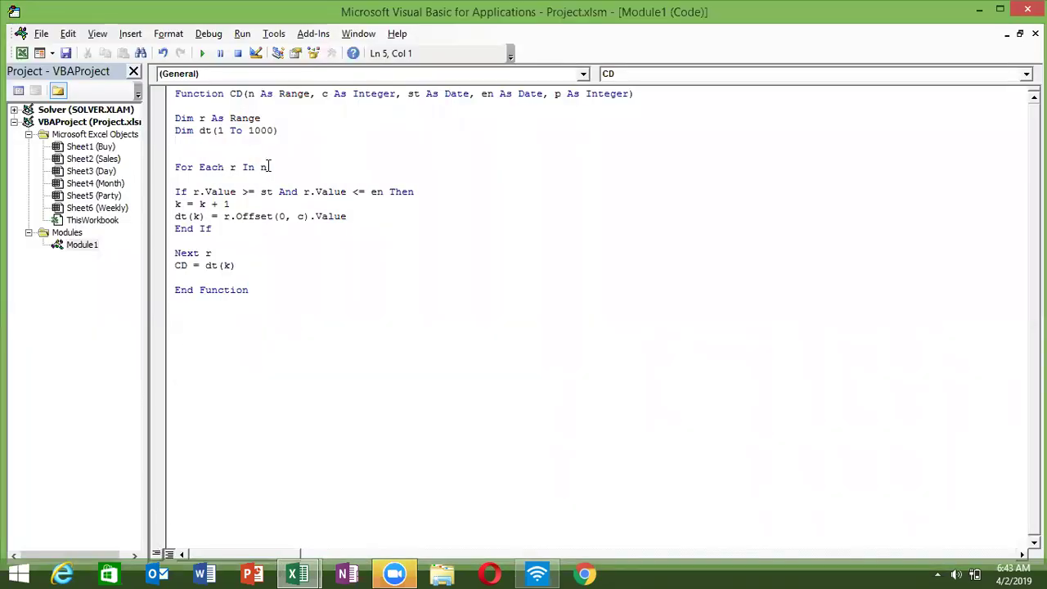
pyautogui.doubleClick(269, 167)
pyautogui.click(245, 193)
pyautogui.doubleClick(265, 193)
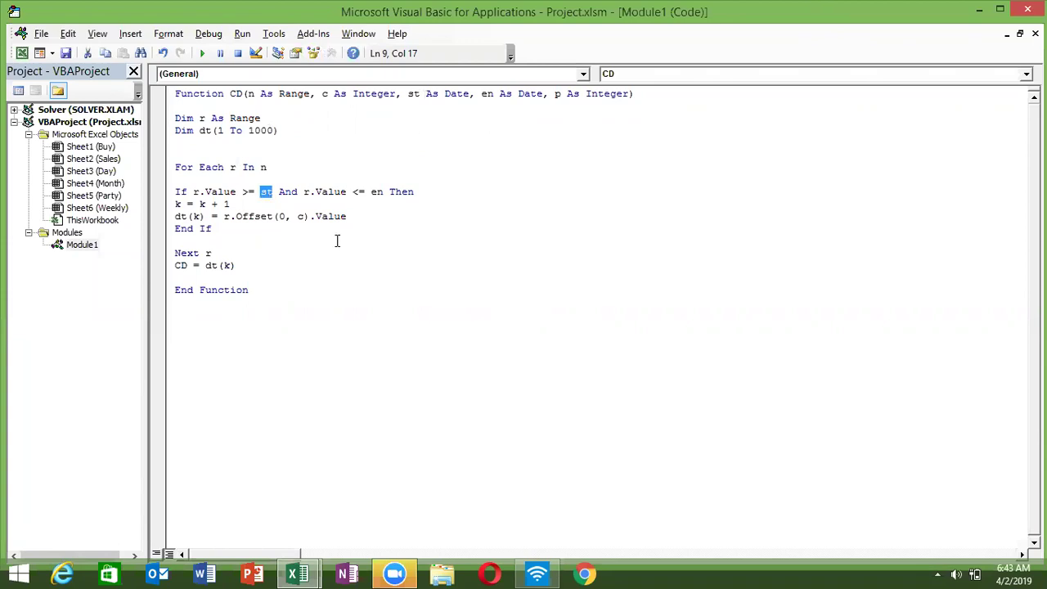
pyautogui.doubleClick(358, 191)
pyautogui.doubleClick(252, 204)
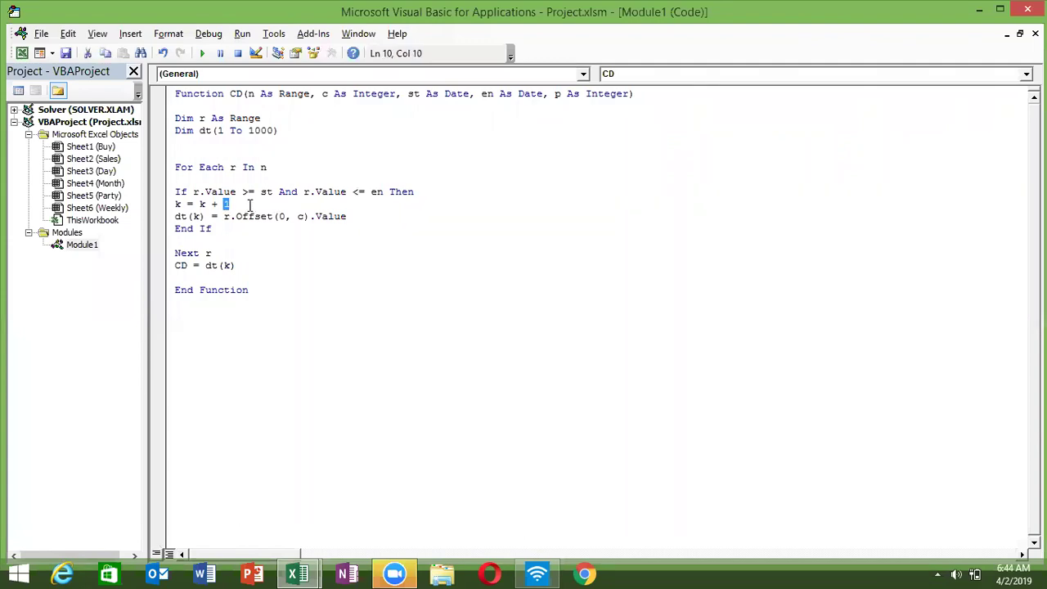
pyautogui.doubleClick(203, 131)
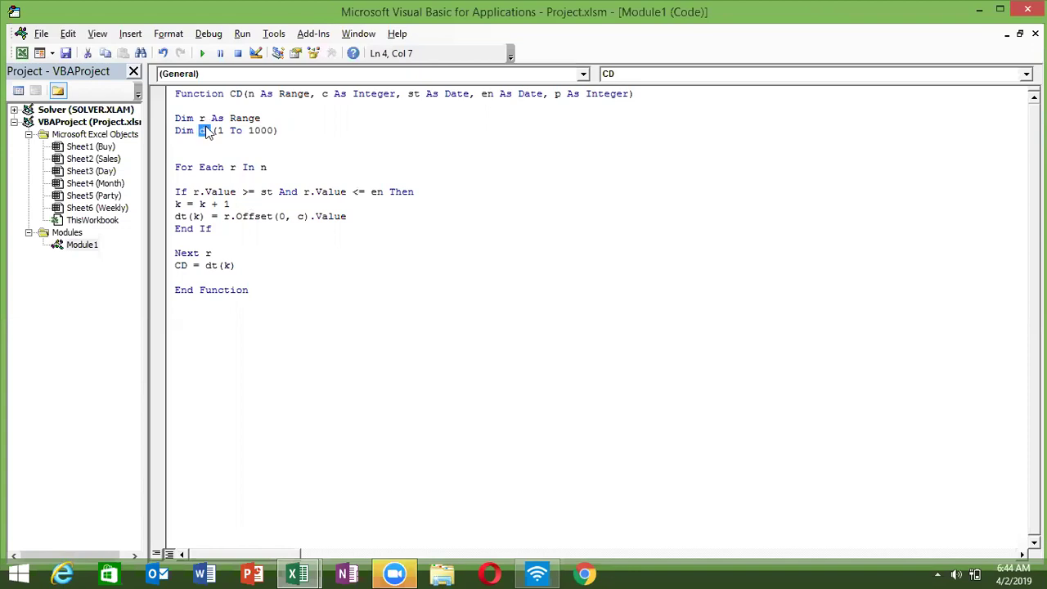
# Examine the Offset value stored in dt(k) and the CD = dt(k) return line.
pyautogui.doubleClick(196, 216)
pyautogui.moveTo(253, 216); pyautogui.dragTo(278, 216)
pyautogui.click(339, 216)
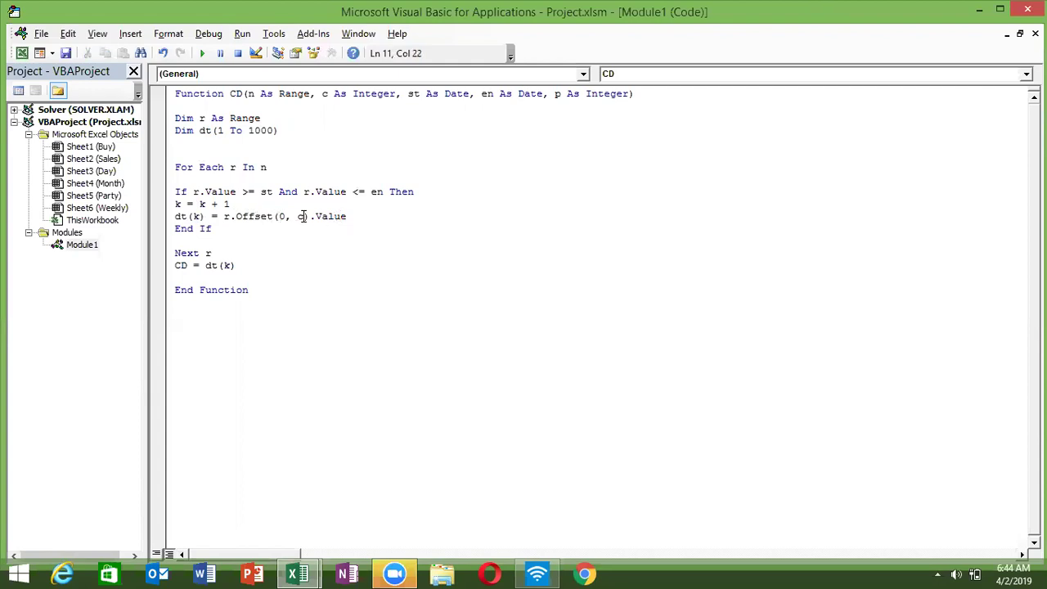
pyautogui.doubleClick(324, 93)
pyautogui.doubleClick(327, 217)
pyautogui.click(327, 217)
pyautogui.moveTo(206, 217); pyautogui.dragTo(175, 217)
pyautogui.click(175, 216)
pyautogui.doubleClick(182, 265)
pyautogui.doubleClick(213, 266)
pyautogui.doubleClick(227, 265)
pyautogui.doubleClick(211, 266)
pyautogui.click(224, 266)
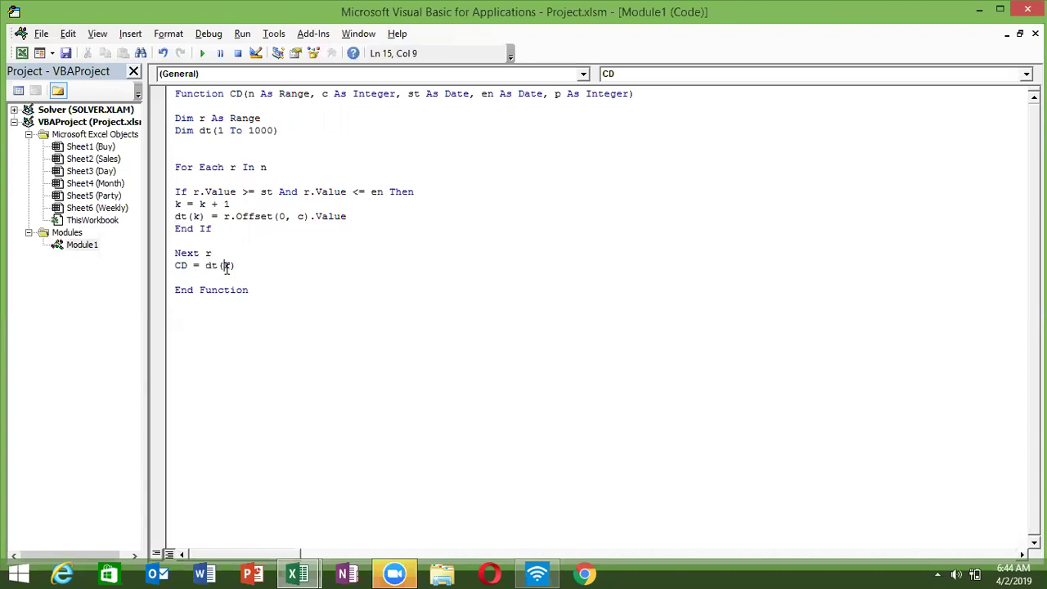
pyautogui.click(177, 277)
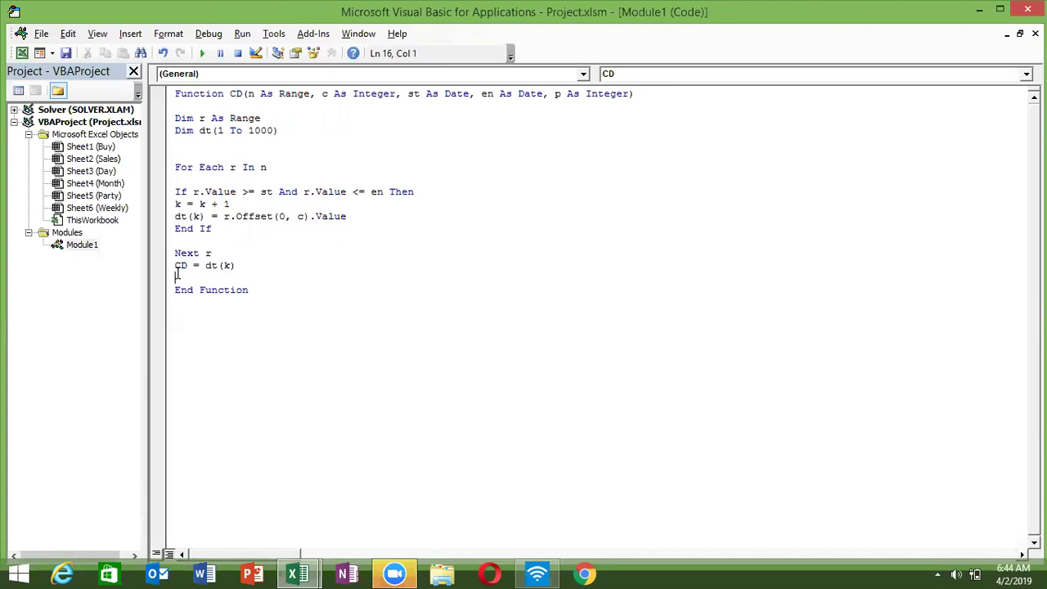
# Change the return line to CD = dt(p) and go back to Excel.
pyautogui.click(231, 266)
pyautogui.press('BackSpace')
pyautogui.write('p')
pyautogui.doubleClick(312, 252)
pyautogui.hotkey('alt', 'Tab')
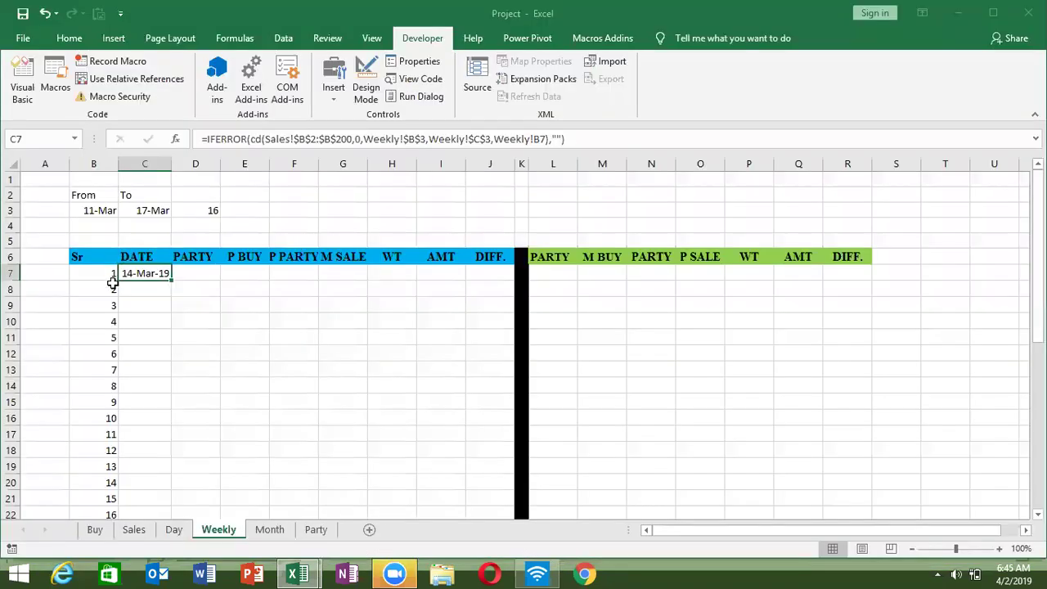
# Re-enter C7 so it recalculates with the updated CD function.
pyautogui.doubleClick(144, 273)
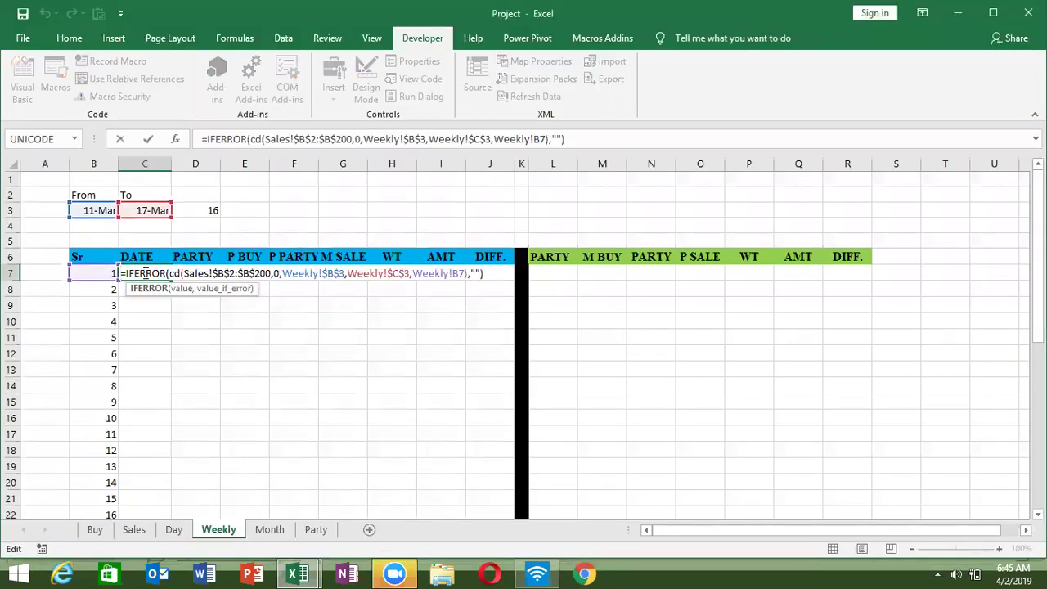
pyautogui.press('Return')
pyautogui.click(144, 273)
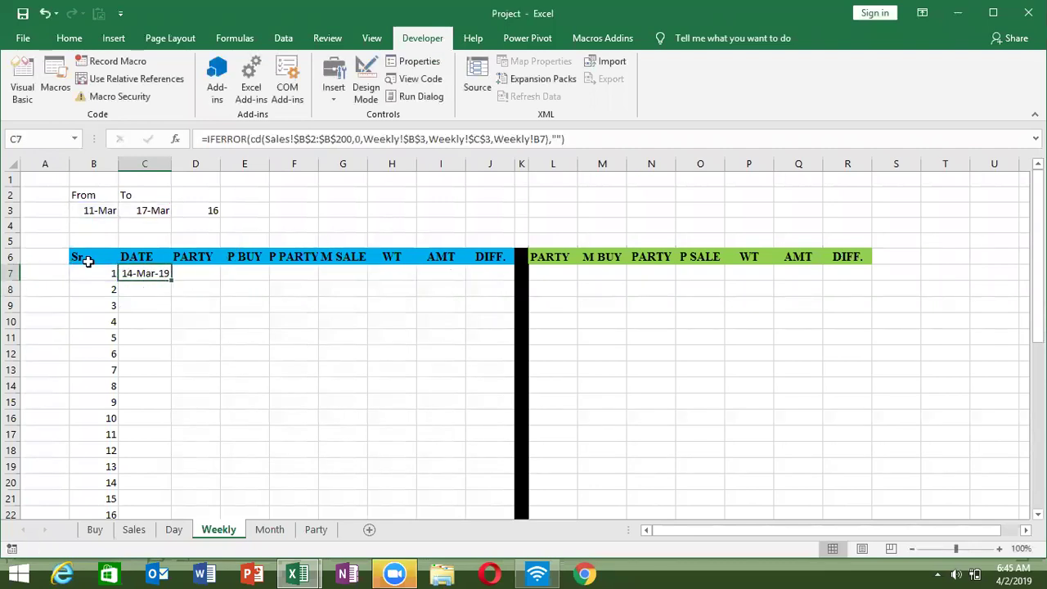
pyautogui.hotkey('alt', 'F11')
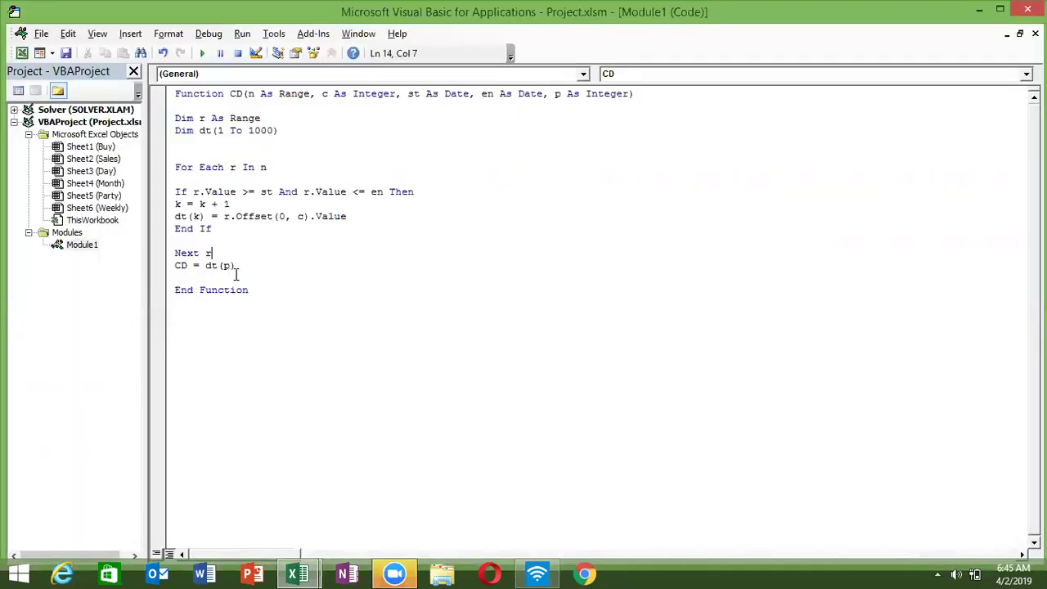
pyautogui.hotkey('alt', 'F11')
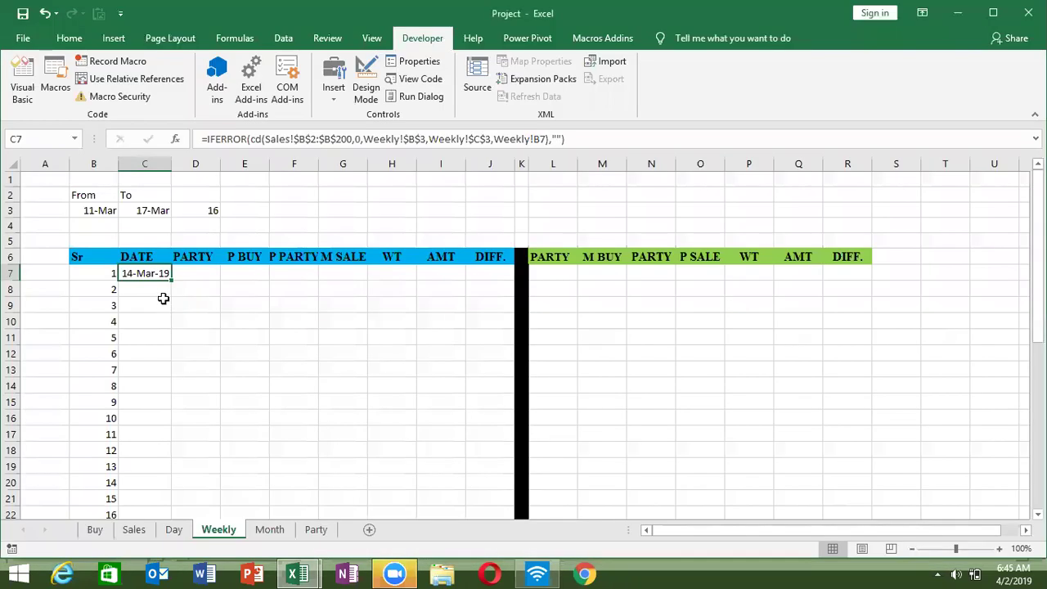
# Fill C7's DATE formula down through C22.
pyautogui.moveTo(171, 282); pyautogui.dragTo(168, 498)
pyautogui.scroll(-3, 163, 474)
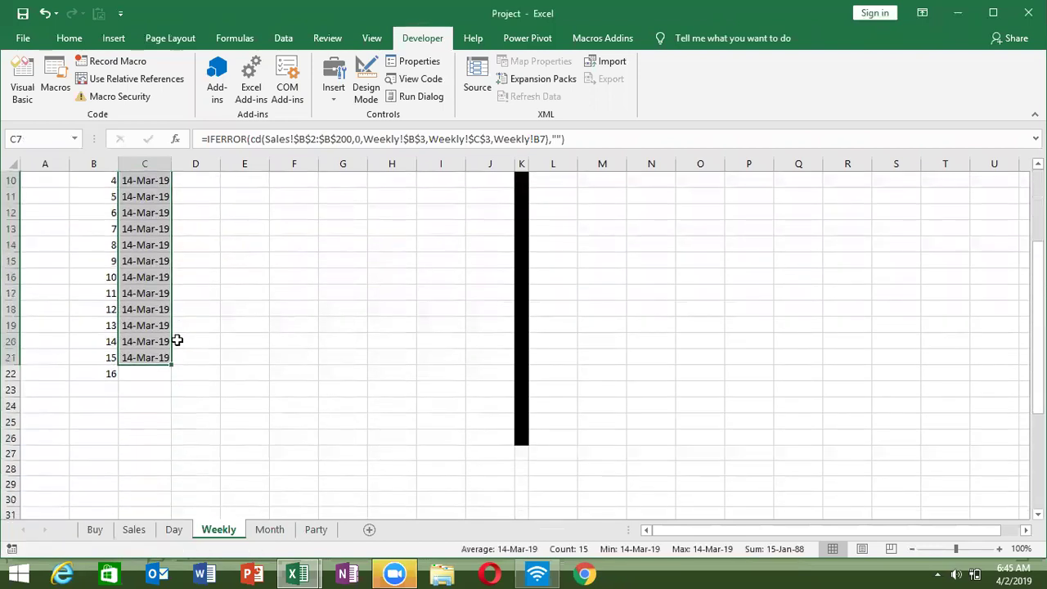
pyautogui.moveTo(171, 365); pyautogui.dragTo(164, 392)
pyautogui.click(181, 388)
pyautogui.click(147, 374)
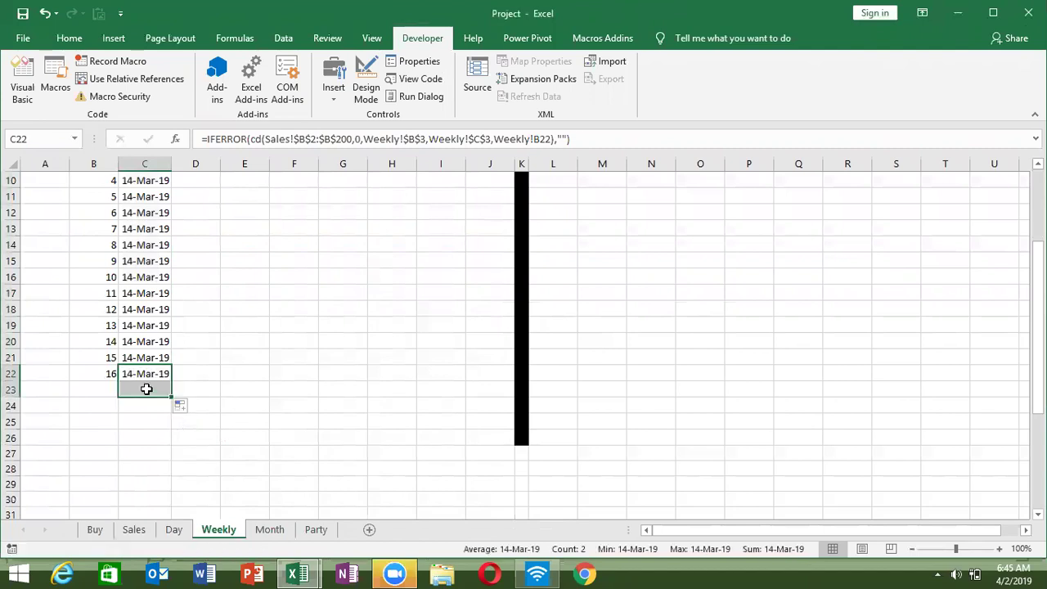
# Extend the DATE formula from C23 down to row 37.
pyautogui.doubleClick(147, 389)
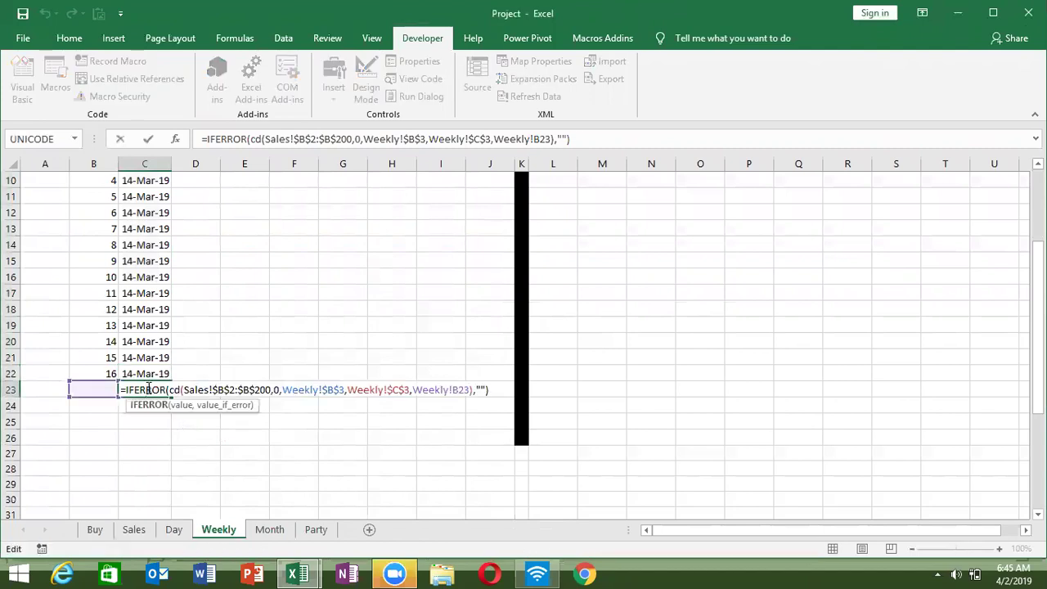
pyautogui.press('Escape')
pyautogui.moveTo(168, 400); pyautogui.dragTo(180, 563)
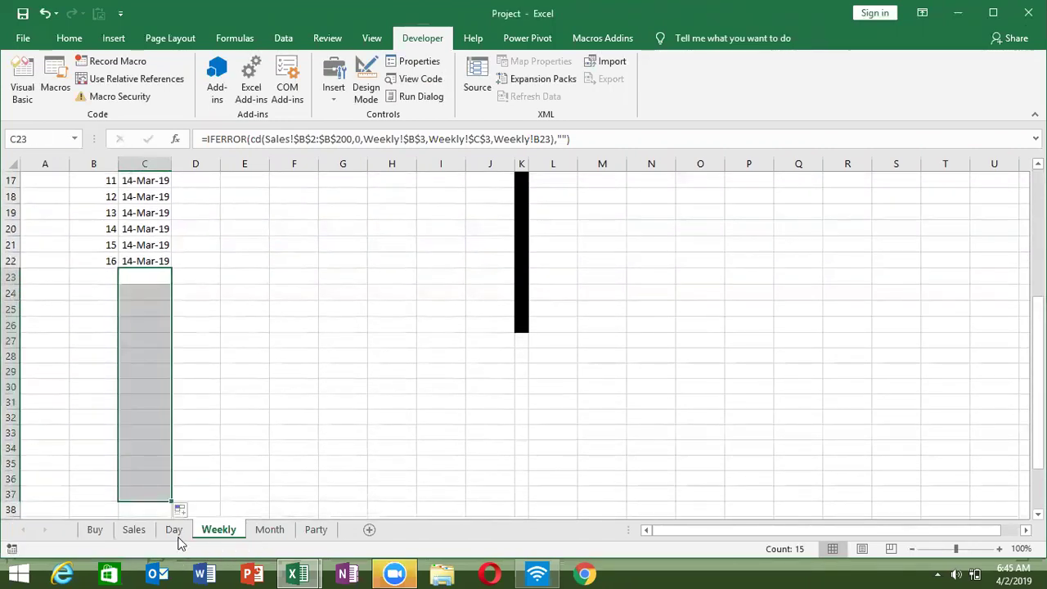
pyautogui.hotkey('ctrl', 'Up')
pyautogui.hotkey('ctrl', 'Up')
pyautogui.hotkey('ctrl', 'Up')
# Copy C7's IFERROR cd formula into the WT cell H7.
pyautogui.press('Down')
pyautogui.press('Down')
pyautogui.press('Down')
pyautogui.press('Down')
pyautogui.press('Down')
pyautogui.press('Right')
pyautogui.press('Right')
pyautogui.press('Right')
pyautogui.press('Right')
pyautogui.press('Right')
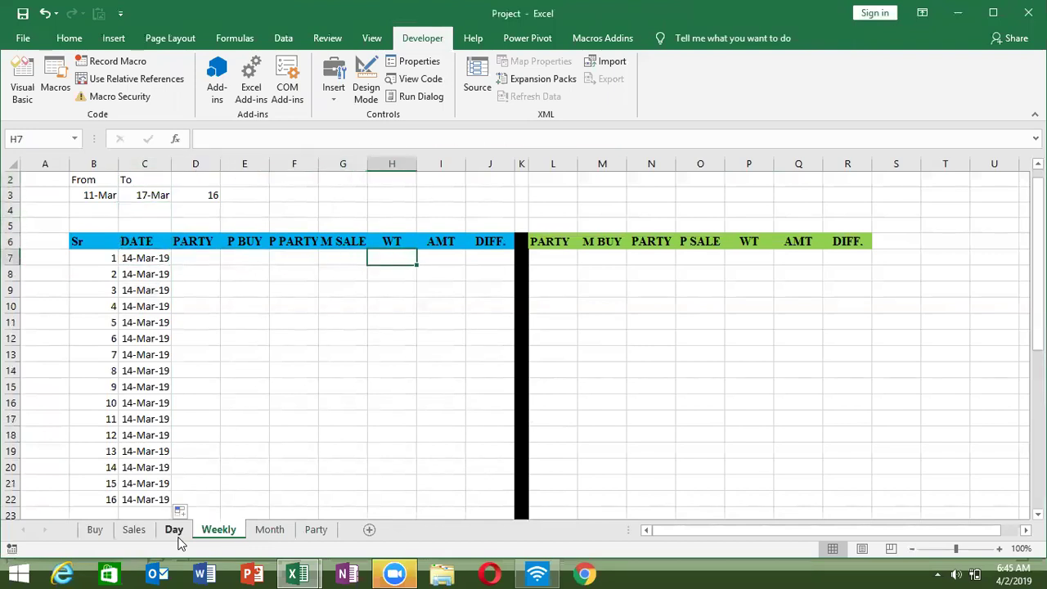
pyautogui.press('Left')
pyautogui.press('Left')
pyautogui.press('Left')
pyautogui.press('Left')
pyautogui.press('Left')
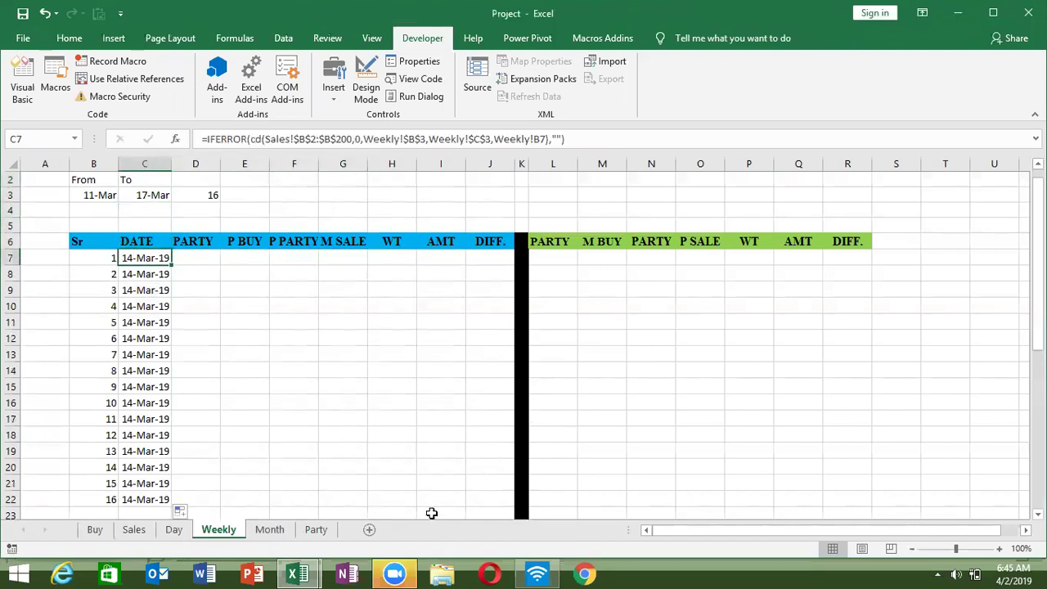
pyautogui.click(577, 138)
pyautogui.press('Tab')
pyautogui.press('Right')
pyautogui.press('Right')
pyautogui.press('Right')
pyautogui.press('Right')
pyautogui.write('=IFERROR(cd(Sales!$B$2:$B$200,0,Weekly!$B$3,Weekly!$C$3,Weekly!B7),"")')
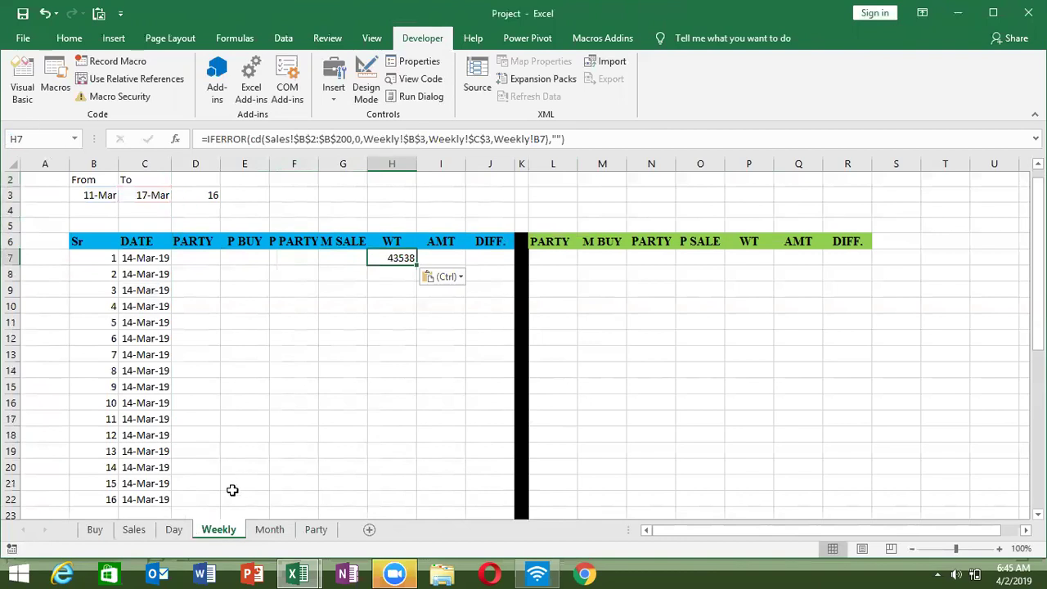
# Count the Sales sheet's columns toward the WT values, then return to Weekly.
pyautogui.click(135, 530)
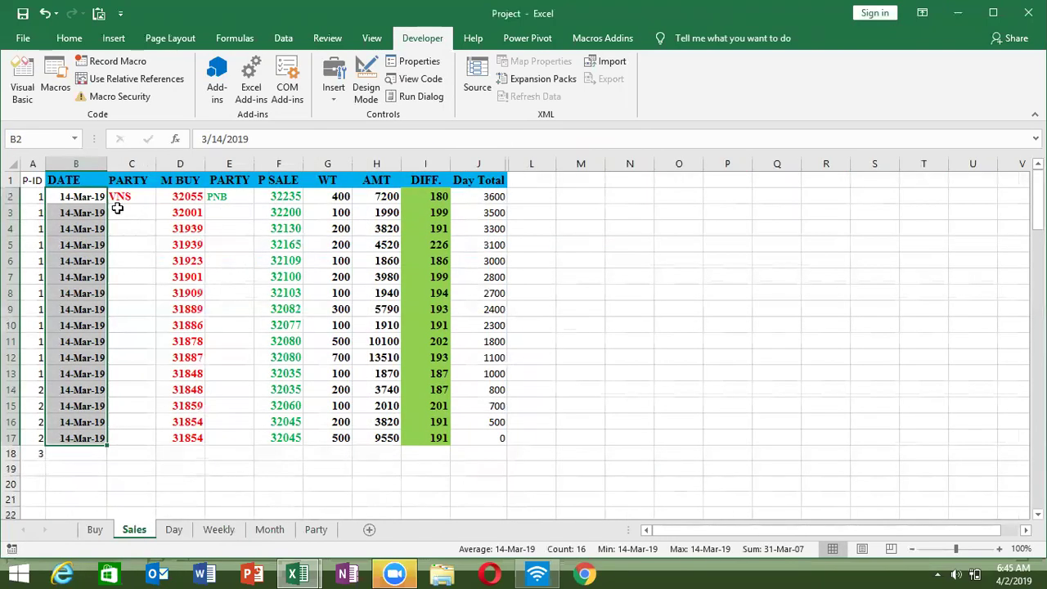
pyautogui.click(63, 205)
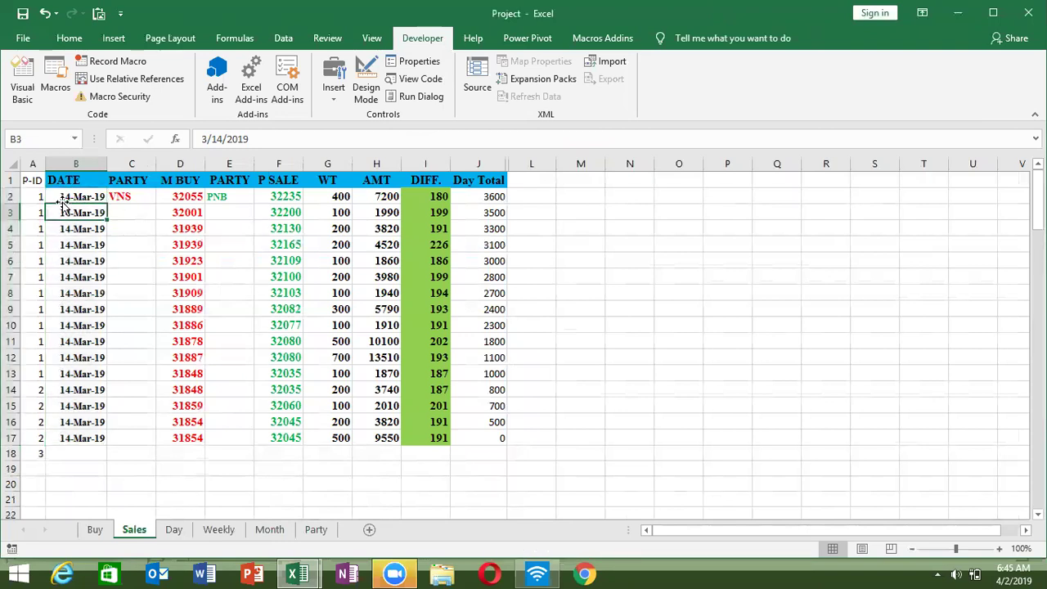
pyautogui.press('Right')
pyautogui.press('Right')
pyautogui.press('Right')
pyautogui.press('Right')
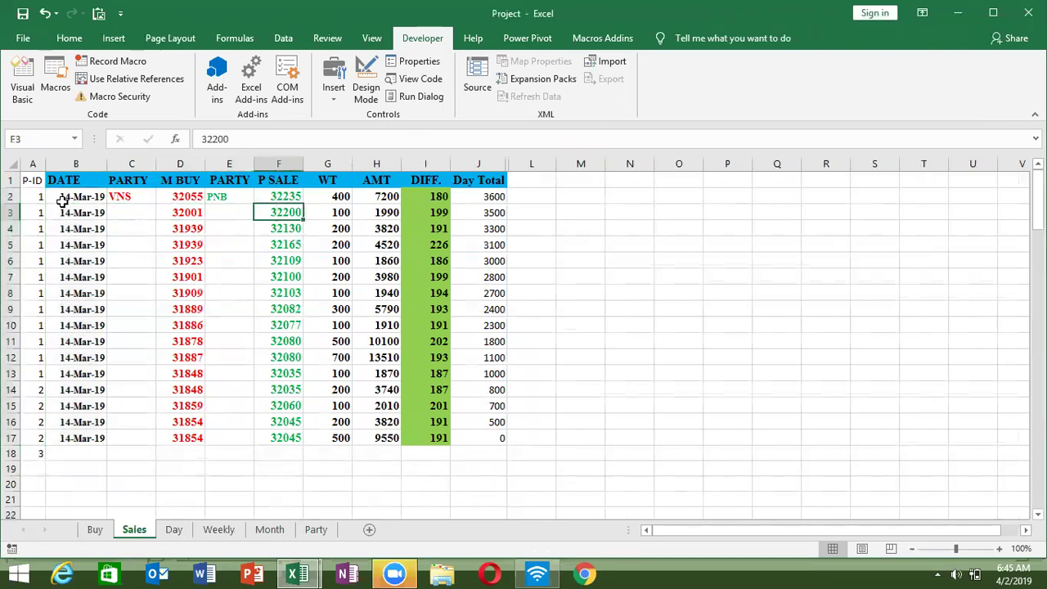
pyautogui.press('Right')
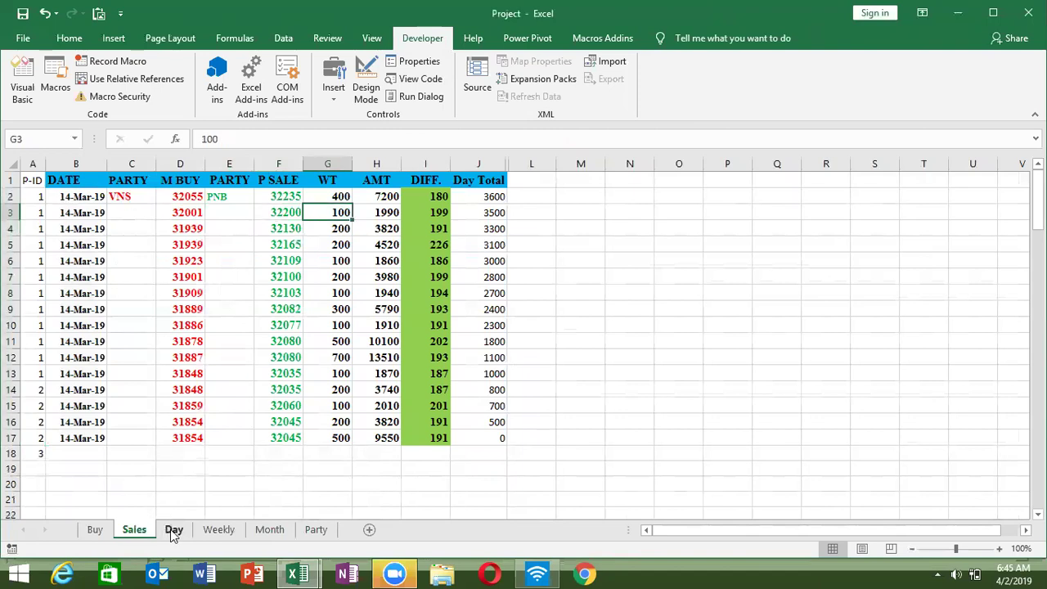
pyautogui.click(213, 529)
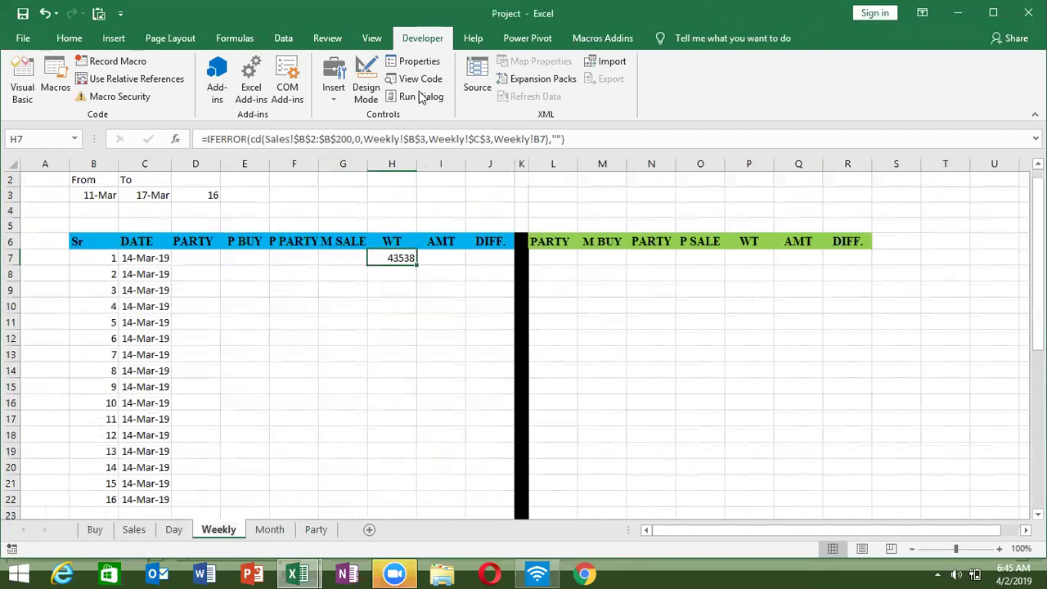
# Change H7's column offset from 0 to 5 to pull the weight.
pyautogui.press('F2')
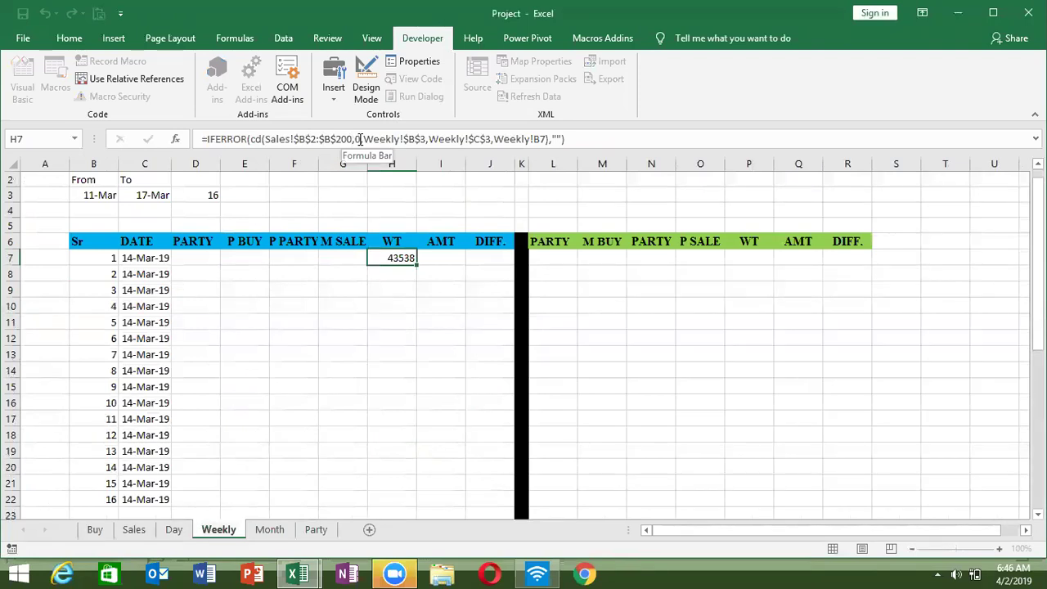
pyautogui.press('F2')
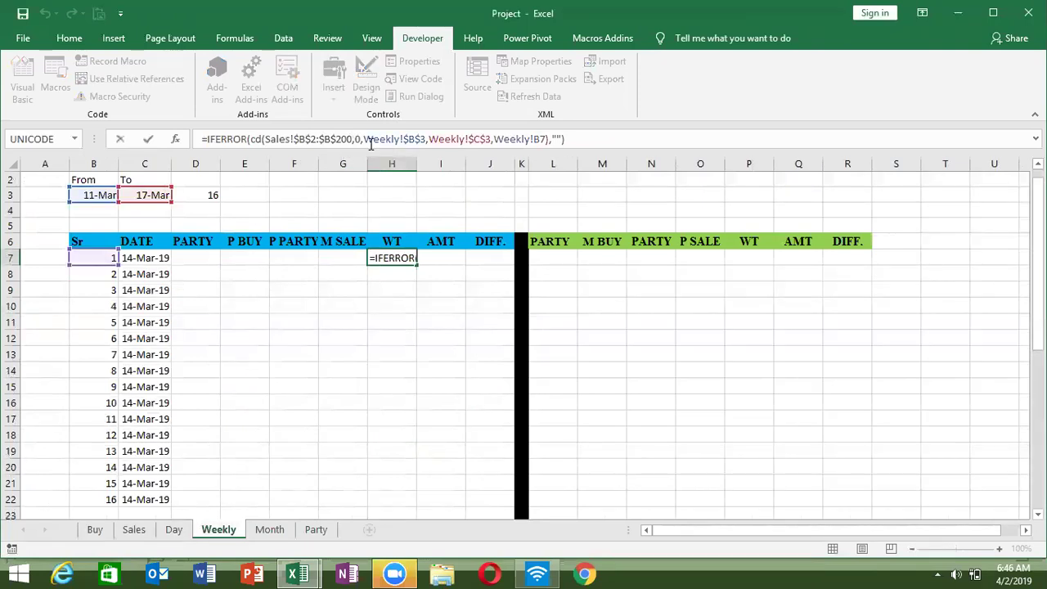
pyautogui.click(364, 139)
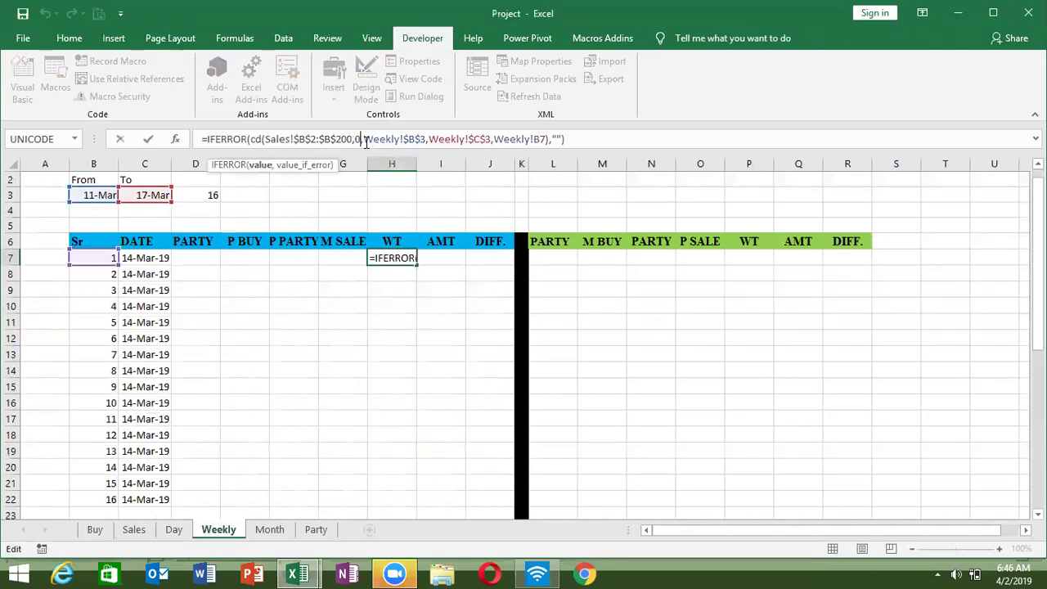
pyautogui.press('BackSpace')
pyautogui.write('5')
pyautogui.press('Return')
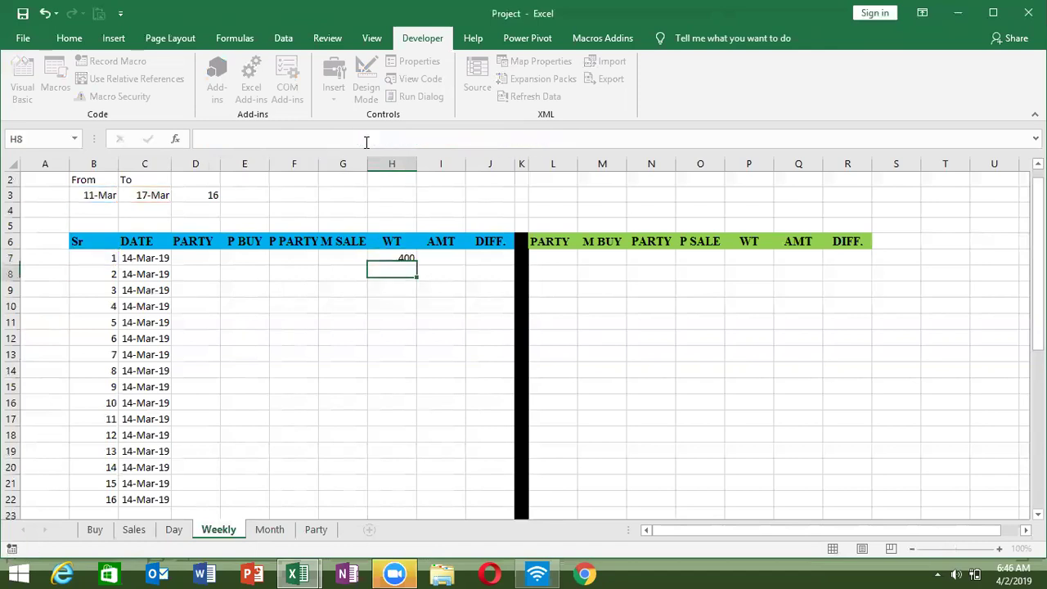
# Fill the WT formula down H7:H37 and compare against Sales' weights.
pyautogui.press('Left')
pyautogui.press('Left')
pyautogui.press('Left')
pyautogui.press('Left')
pyautogui.press('Left')
pyautogui.hotkey('ctrl', 'Down')
pyautogui.press('Right')
pyautogui.press('Right')
pyautogui.press('Right')
pyautogui.press('Right')
pyautogui.hotkey('ctrl', 'Up')
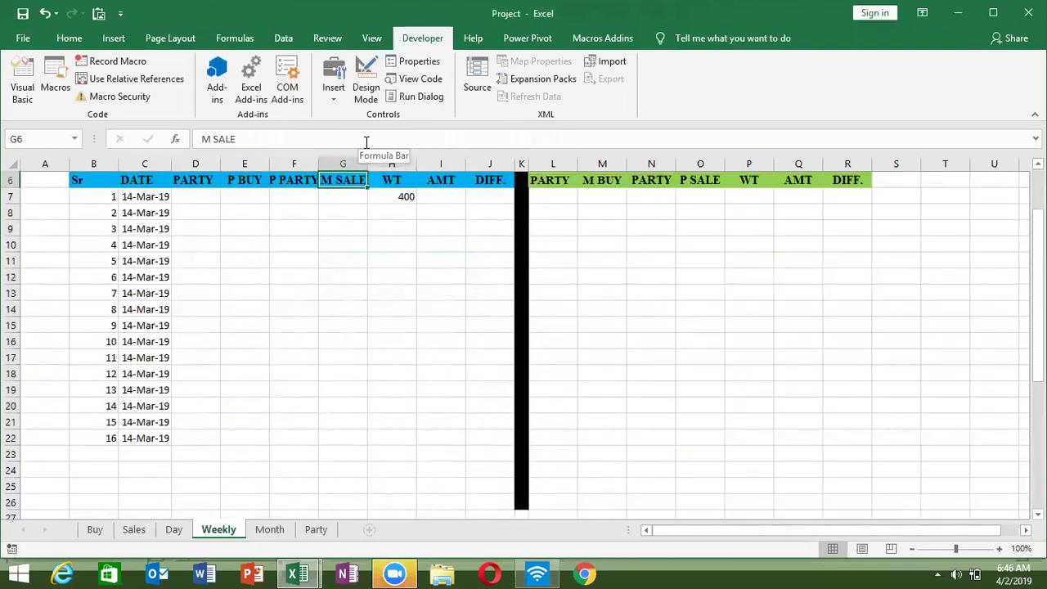
pyautogui.press('Left')
pyautogui.press('Left')
pyautogui.press('Left')
pyautogui.press('Left')
pyautogui.hotkey('ctrl', 'Down')
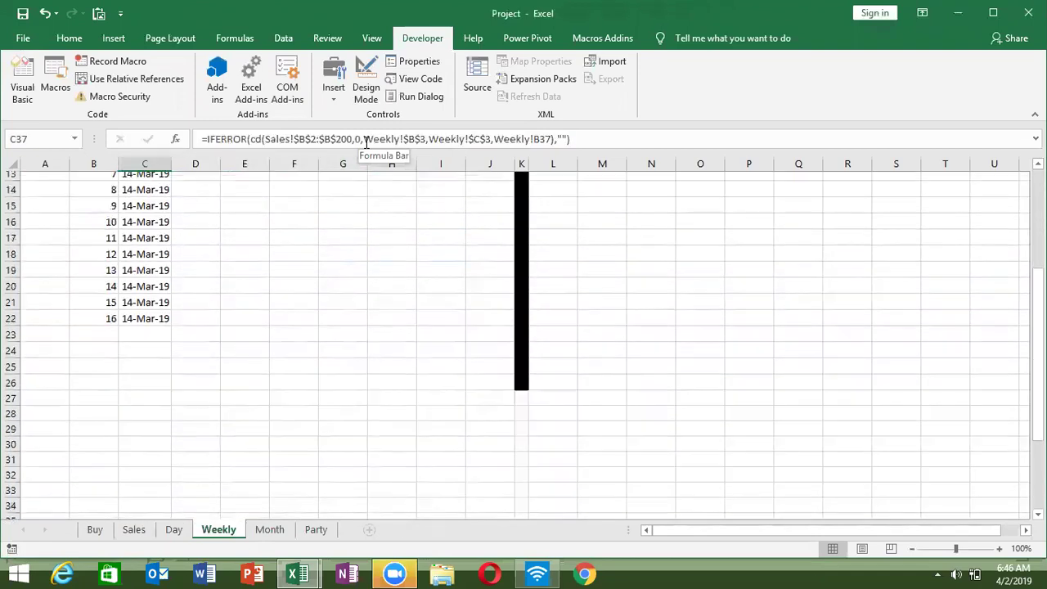
pyautogui.press('Right')
pyautogui.press('Right')
pyautogui.press('Right')
pyautogui.press('Right')
pyautogui.press('Right')
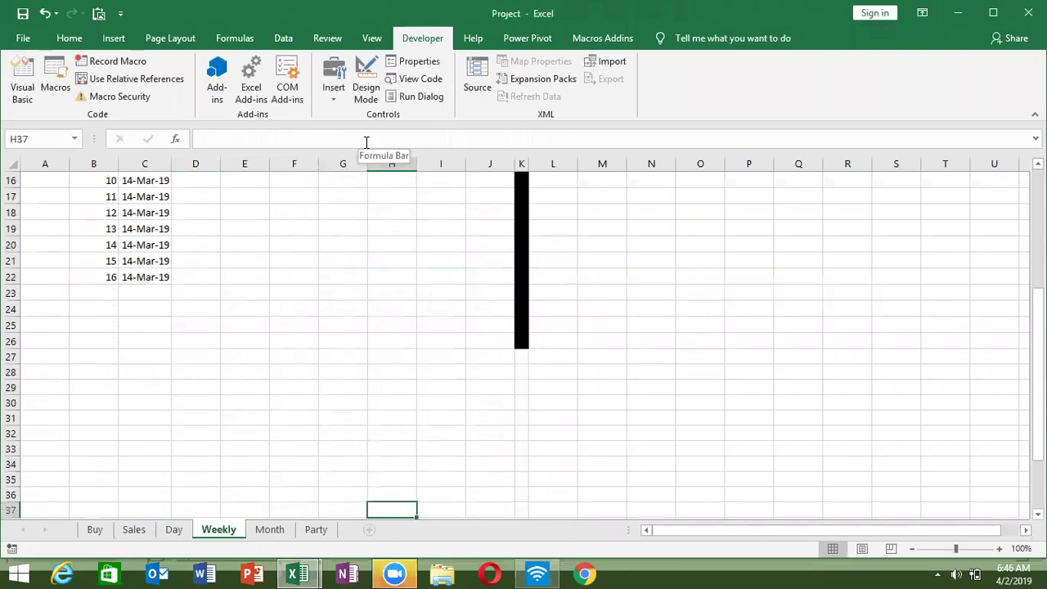
pyautogui.hotkey('ctrl', 'shift', 'Up')
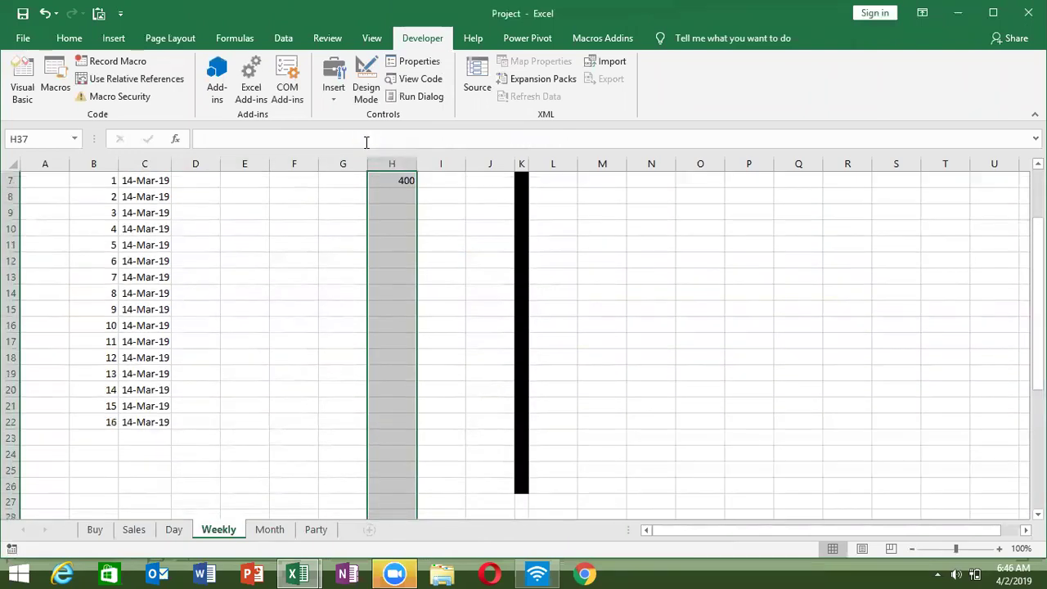
pyautogui.hotkey('ctrl', 'd')
pyautogui.hotkey('ctrl', 'Up')
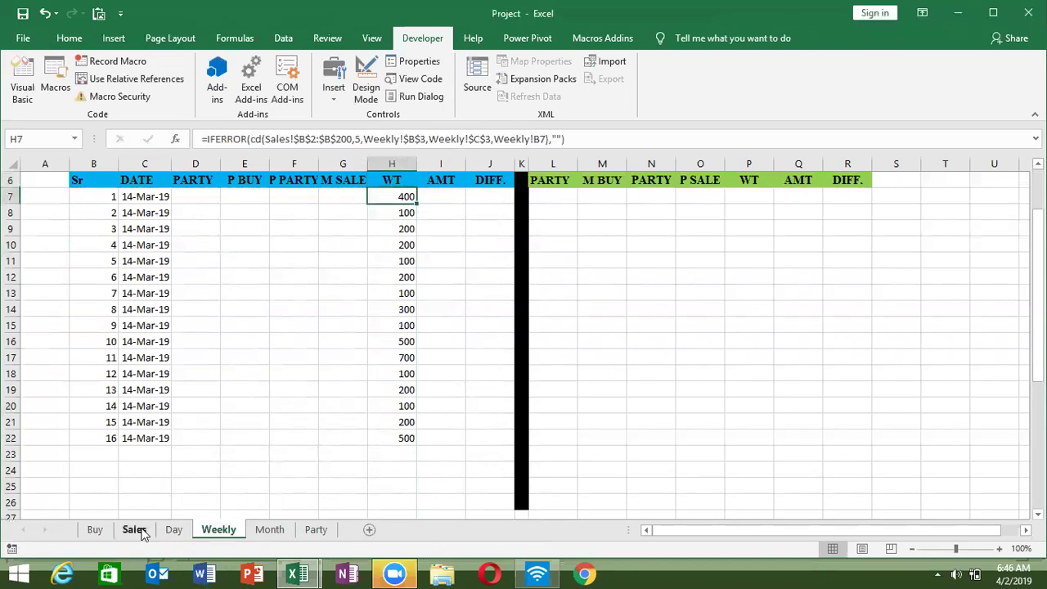
pyautogui.click(134, 529)
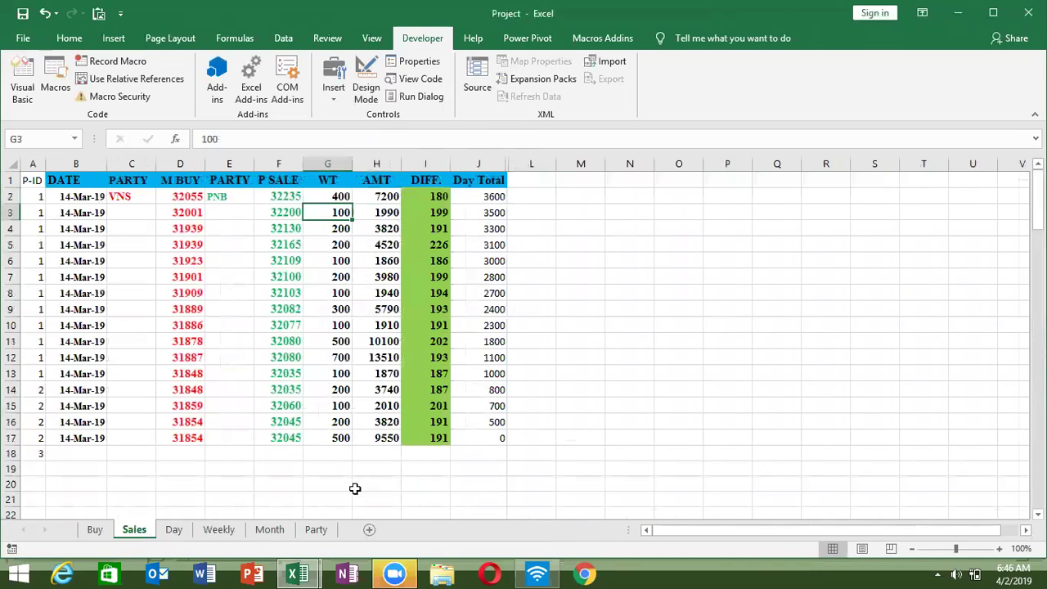
pyautogui.click(219, 529)
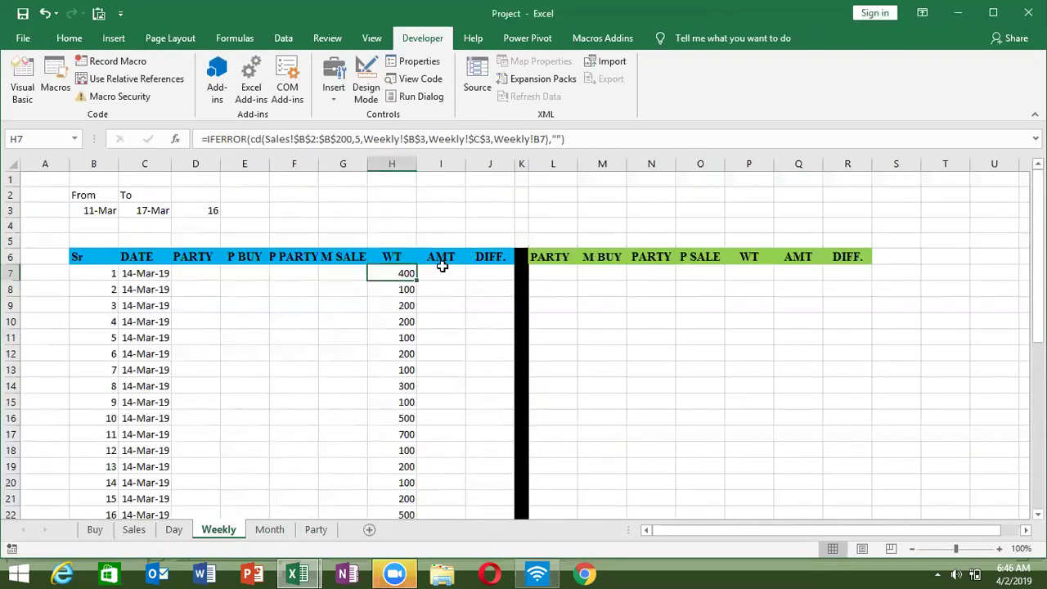
# Paste the cd formula into the first right-hand PARTY cell L7 and check Sales' PARTY column.
pyautogui.click(442, 273)
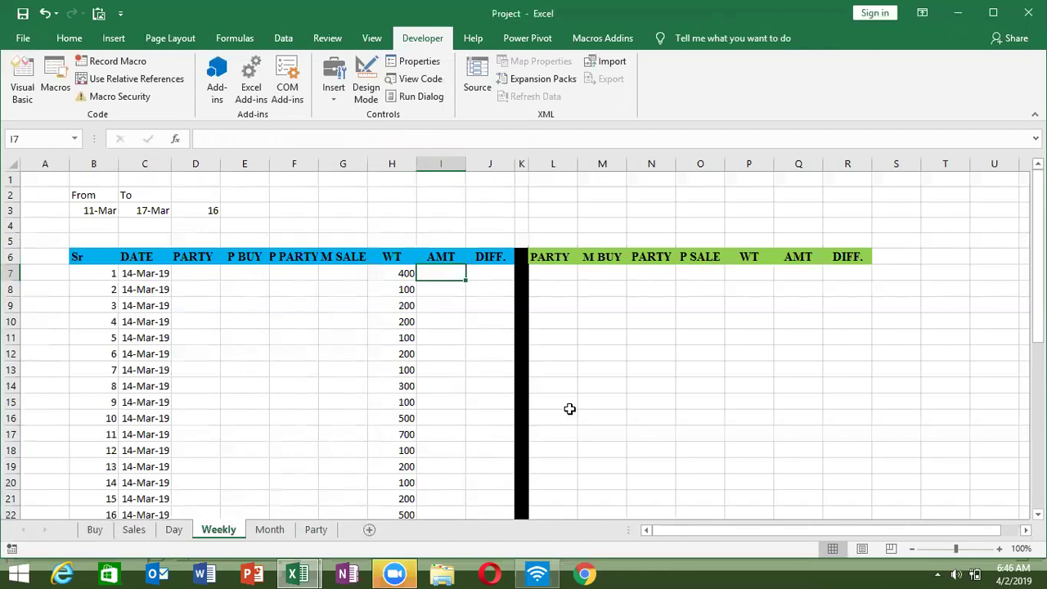
pyautogui.click(546, 274)
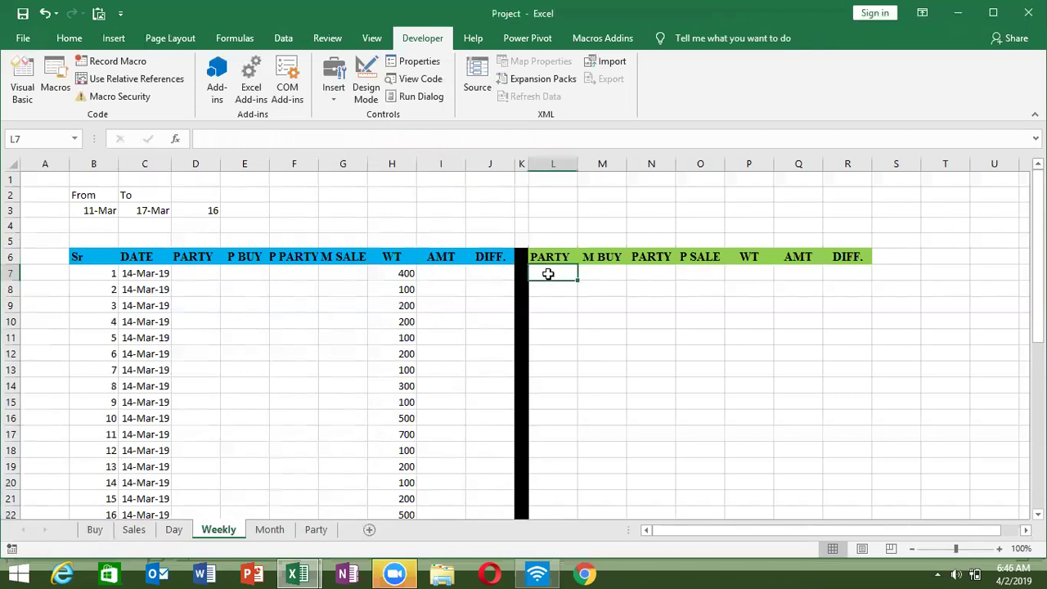
pyautogui.write('=IFERROR(cd(Sales!$B$2:$B$200,0,Weekly!$B$3,Weekly!$C$3,Weekly!B7),"")')
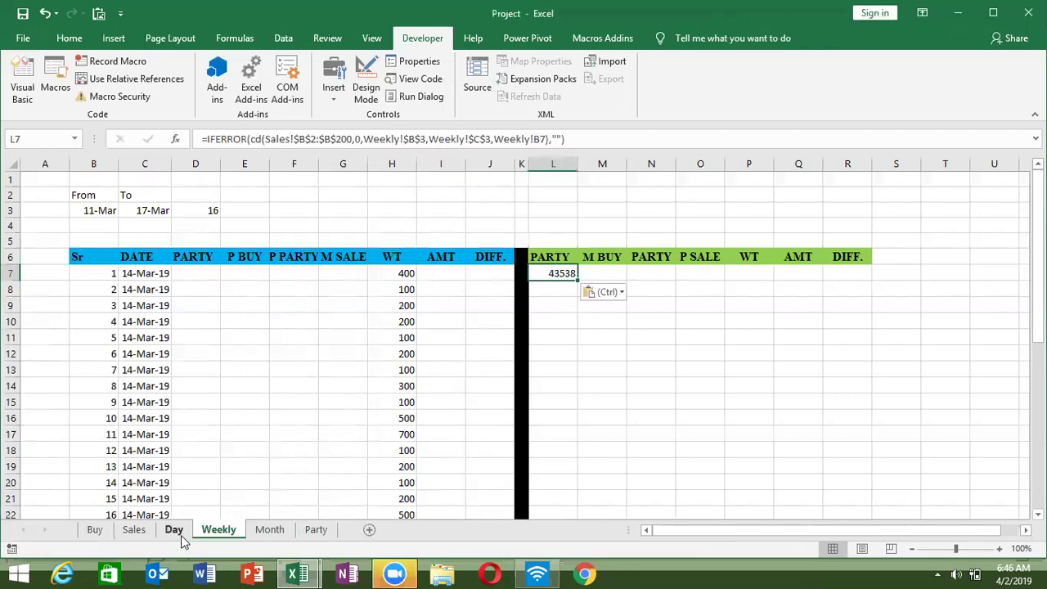
pyautogui.click(132, 530)
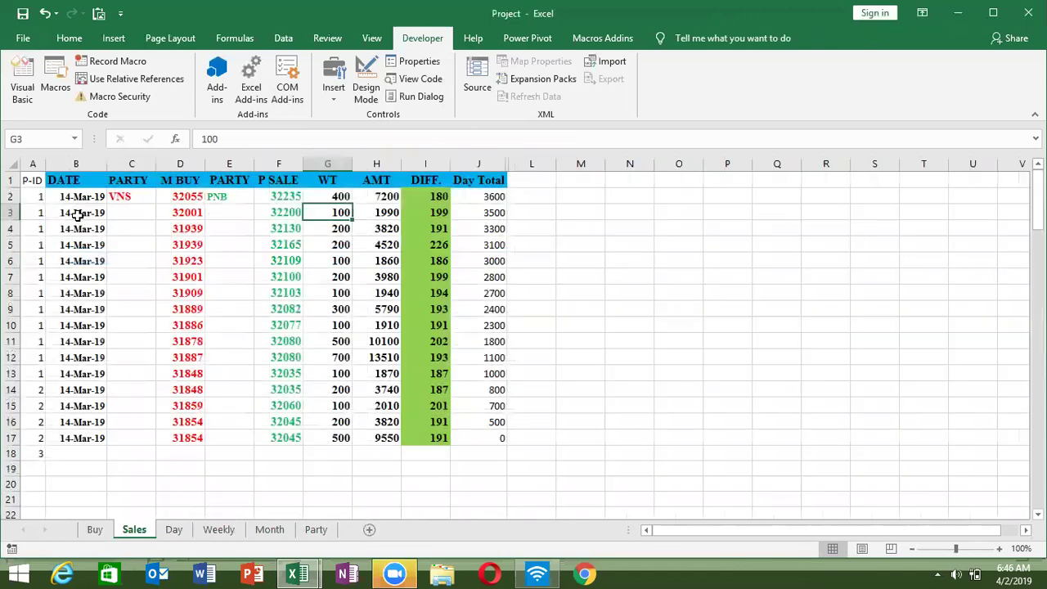
pyautogui.click(86, 197)
pyautogui.press('Right')
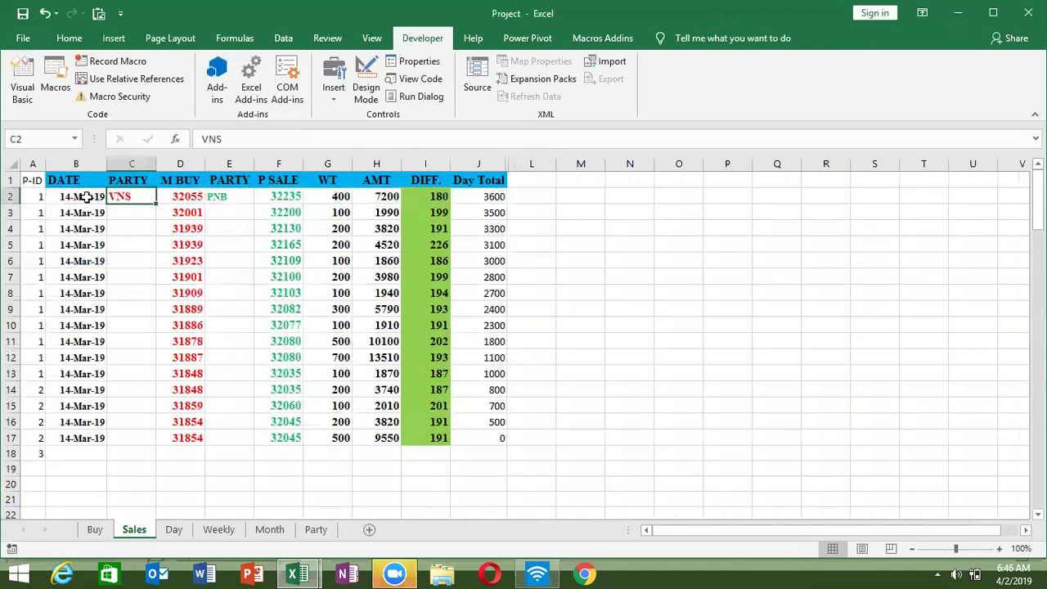
pyautogui.click(208, 528)
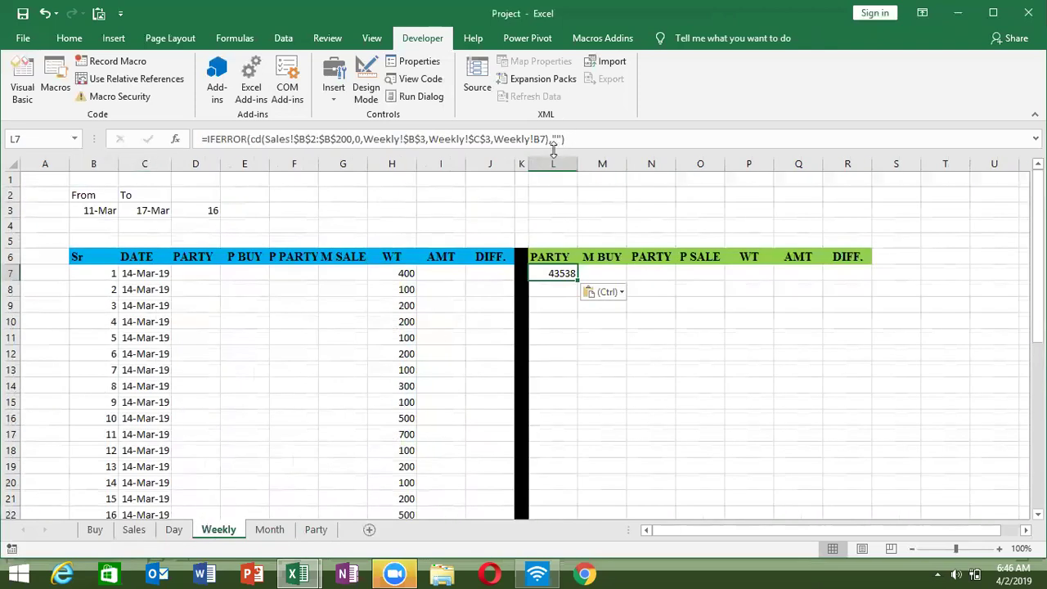
# Set L7's column argument to 1 (VNS) and M7's to 2 (32055).
pyautogui.click(360, 139)
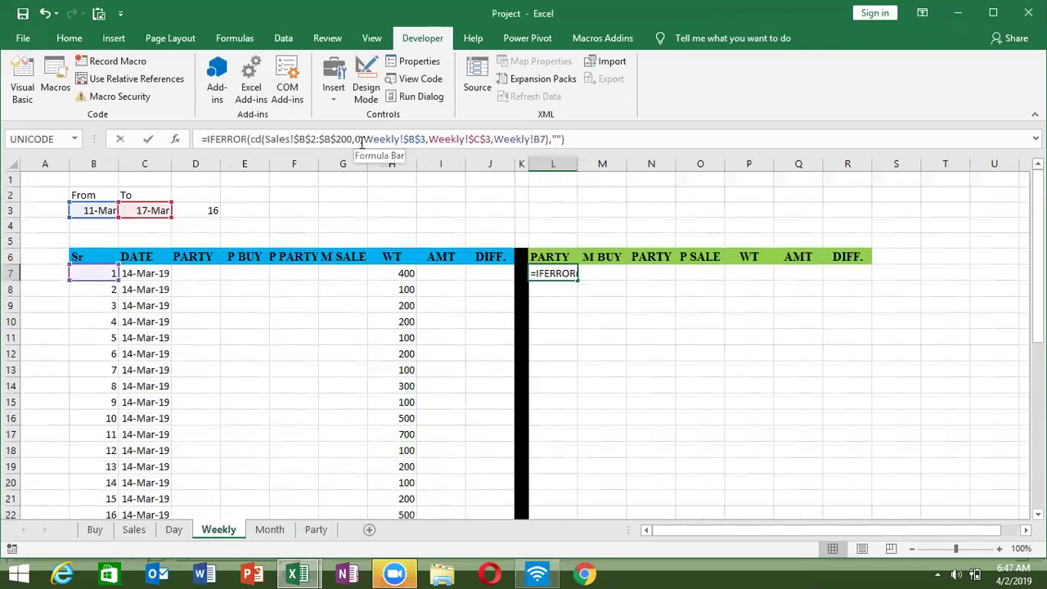
pyautogui.press('BackSpace')
pyautogui.write('1')
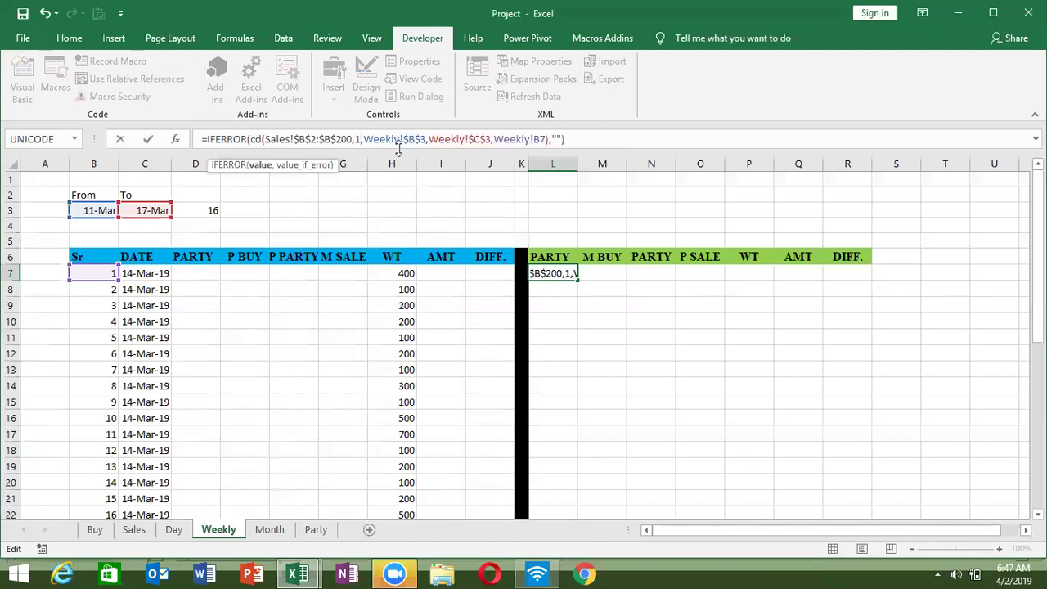
pyautogui.hotkey('ctrl', 'Return')
pyautogui.press('Right')
pyautogui.write('=IFERROR(cd(Sales!$B$2:$B$200,0,Weekly!$B$3,Weekly!$C$3,Weekly!B7),"")')
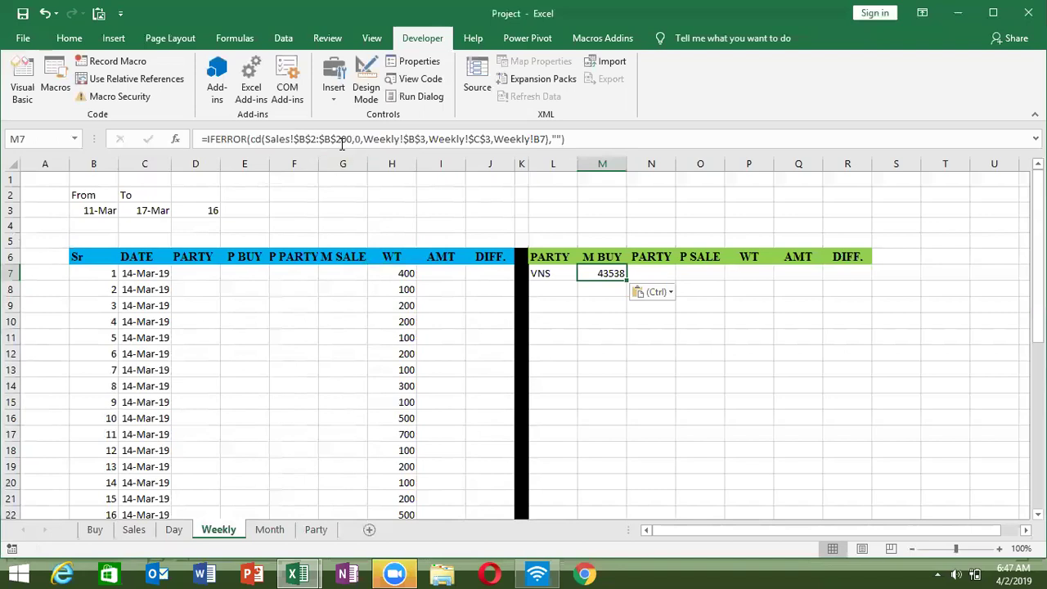
pyautogui.click(360, 141)
pyautogui.press('BackSpace')
pyautogui.write('2')
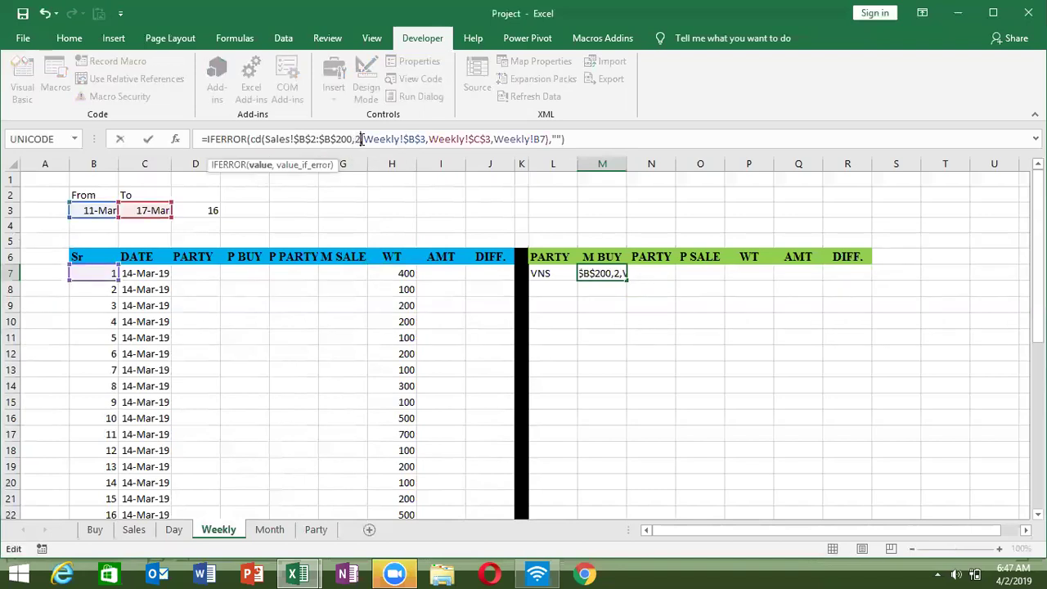
pyautogui.press('Tab')
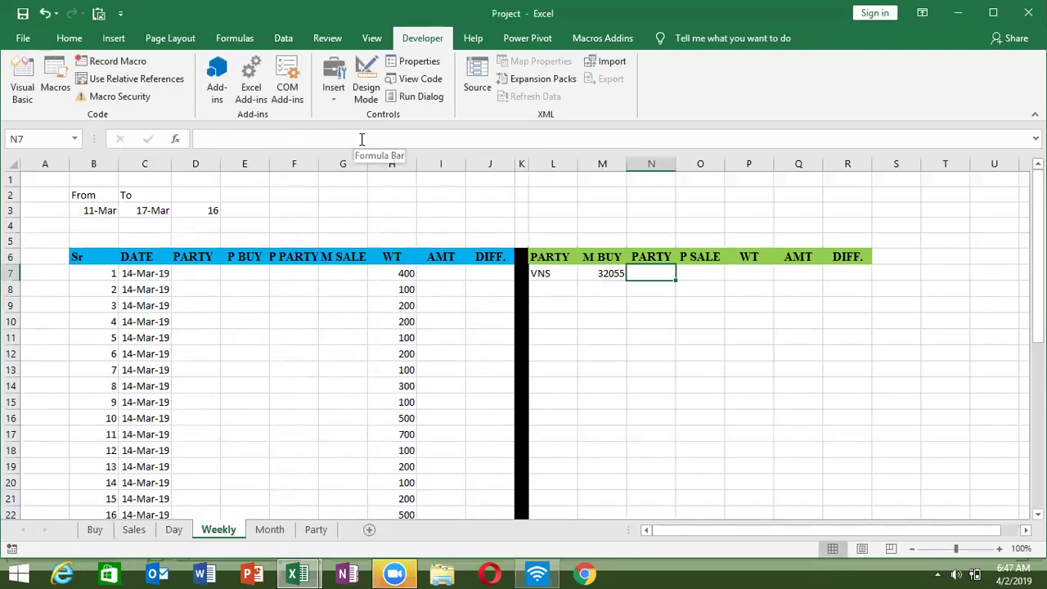
# Paste the formula into N7 with column argument 3 so it shows PNB.
pyautogui.write('=IFERROR(cd(Sales!$B$2:$B$200,0,Weekly!$B$3,Weekly!$C$3,Weekly!B7),"")')
pyautogui.click(358, 140)
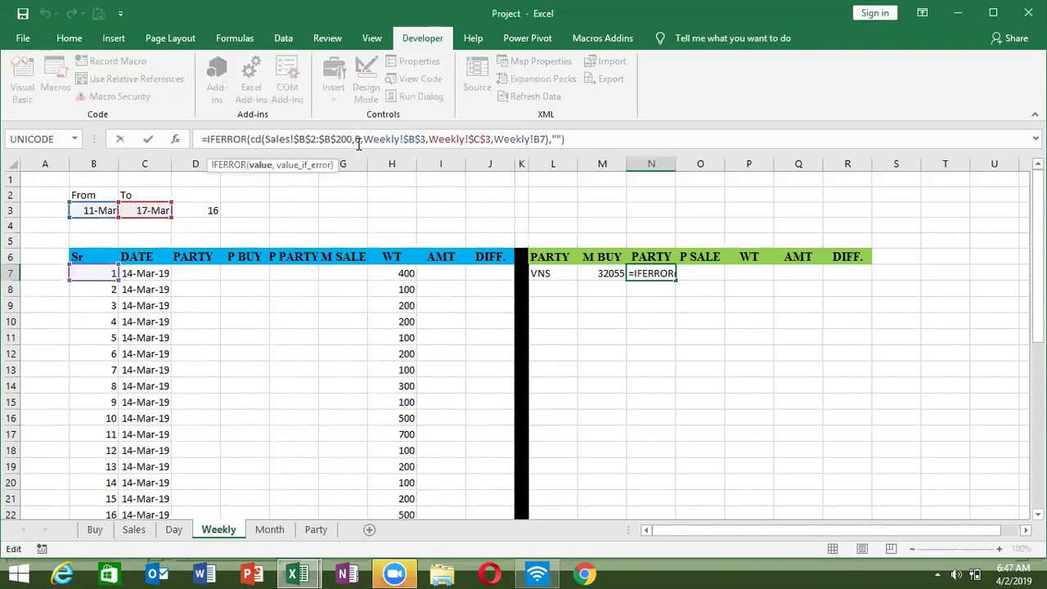
pyautogui.press('BackSpace')
pyautogui.write('3')
pyautogui.press('Return')
pyautogui.press('Up')
# Paste the IFERROR formula into O7 and P7 with column arguments 4 and 5, giving 32235 and 400.
pyautogui.press('Right')
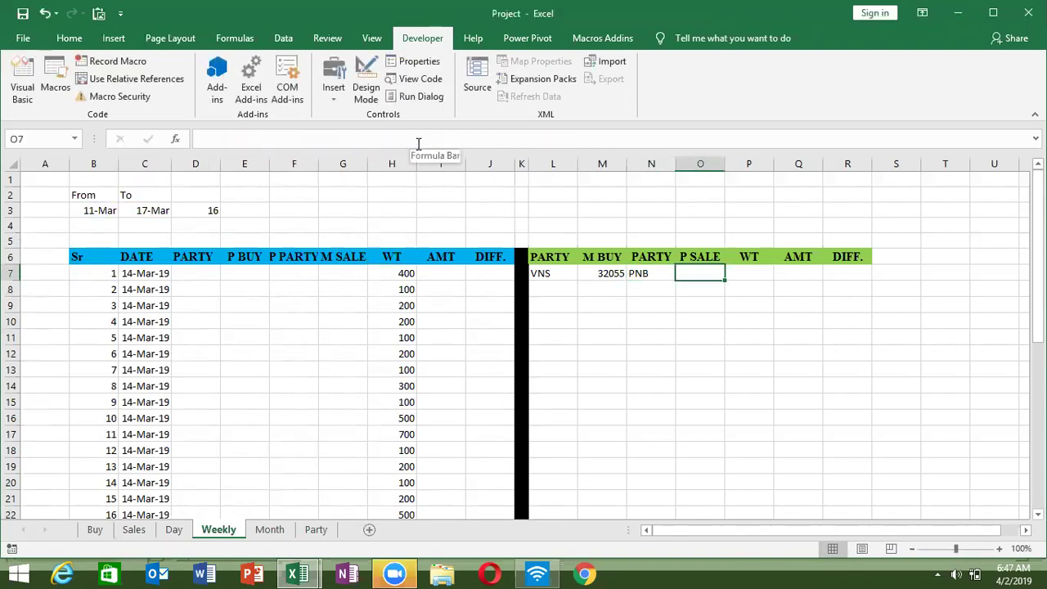
pyautogui.write('=IFERROR(cd(Sales!$B$2:$B$200,0,Weekly!$B$3,Weekly!$C$3,Weekly!B7),"")')
pyautogui.click(360, 139)
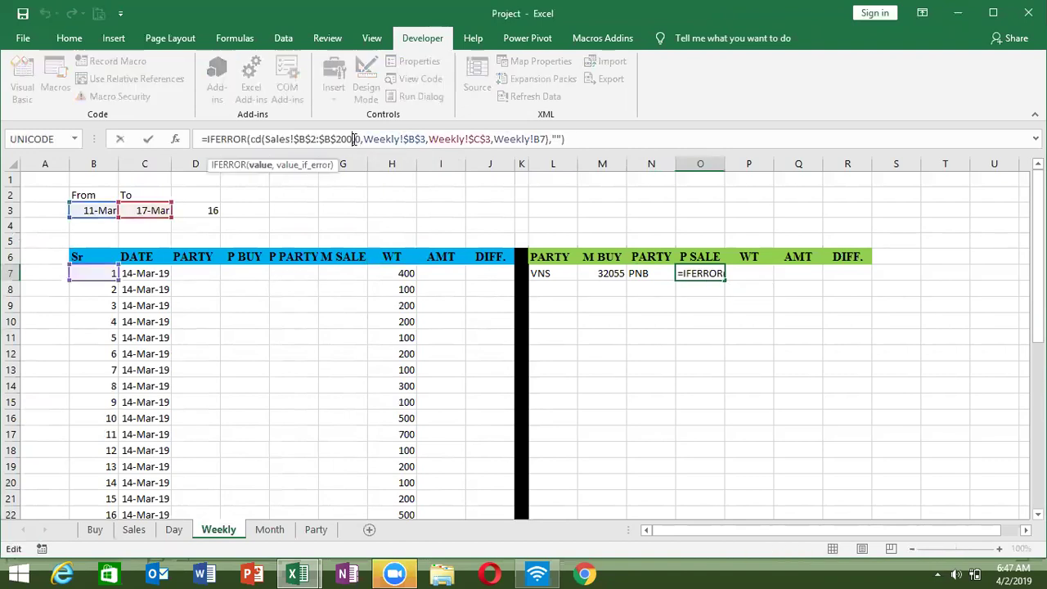
pyautogui.press('BackSpace')
pyautogui.write('4')
pyautogui.press('Tab')
pyautogui.write('=IFERROR(cd(Sales!$B$2:$B$200,0,Weekly!$B$3,Weekly!$C$3,Weekly!B7),"")')
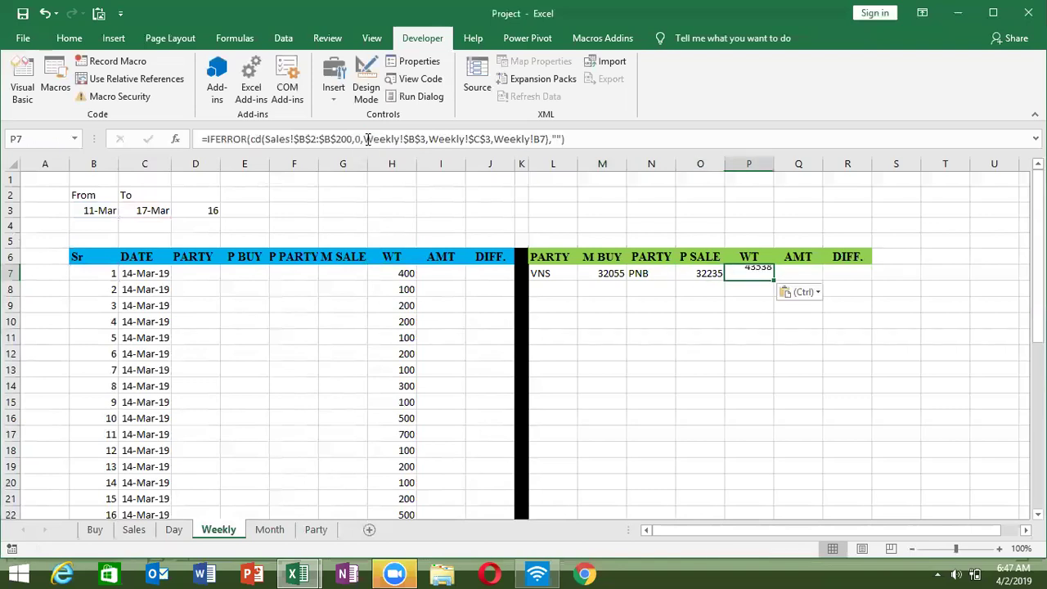
pyautogui.click(361, 139)
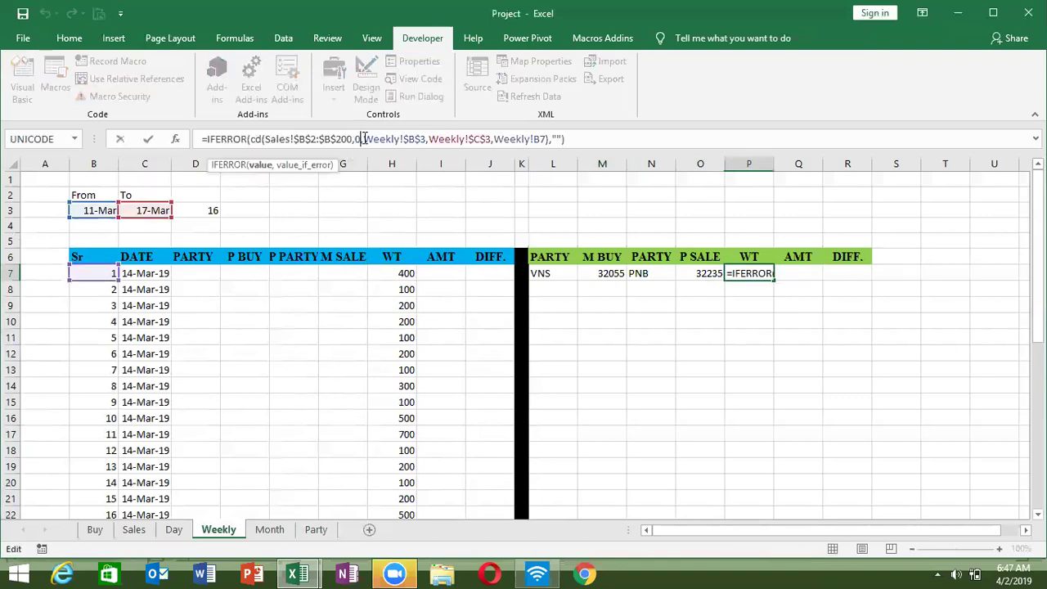
pyautogui.press('BackSpace')
pyautogui.write('5')
pyautogui.press('Tab')
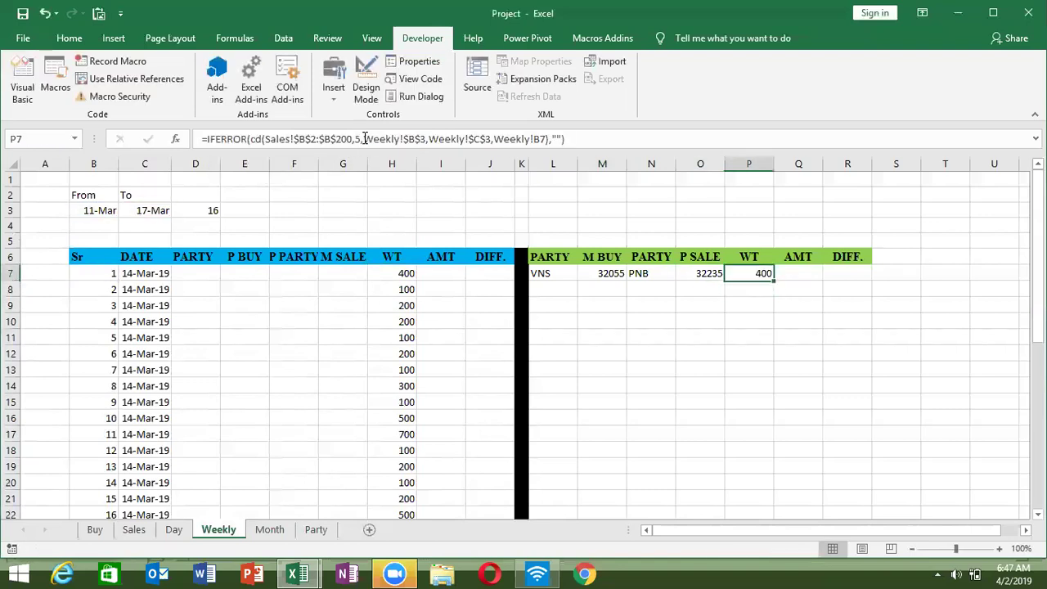
# Paste the formula into Q7 and R7 with column arguments 6 and 7, giving 7200 and 180.
pyautogui.write('=IFERROR(cd(Sales!$B$2:$B$200,0,Weekly!$B$3,Weekly!$C$3,Weekly!B7),"")')
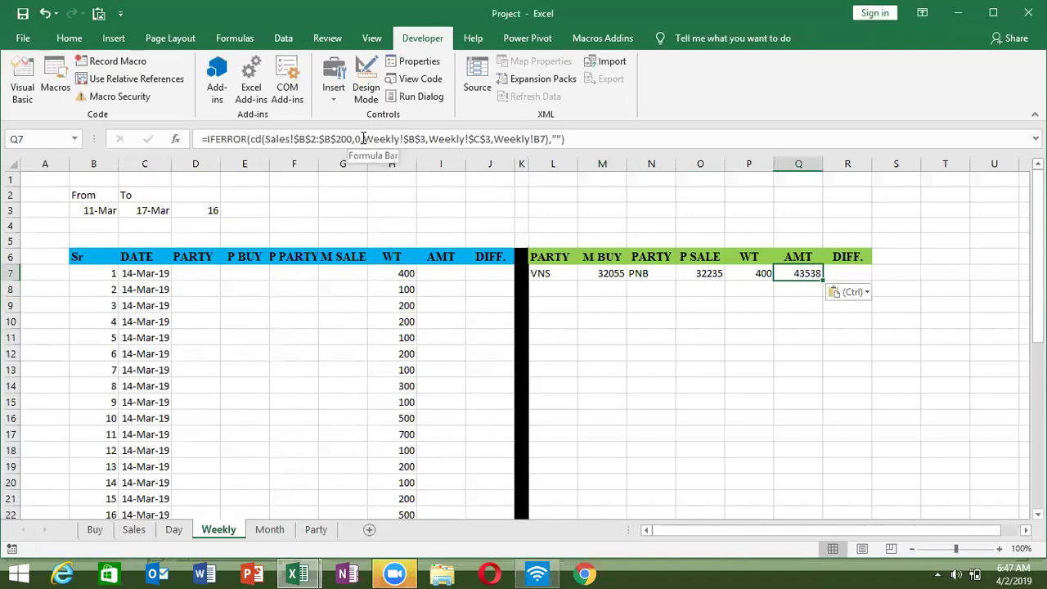
pyautogui.click(361, 139)
pyautogui.write('6')
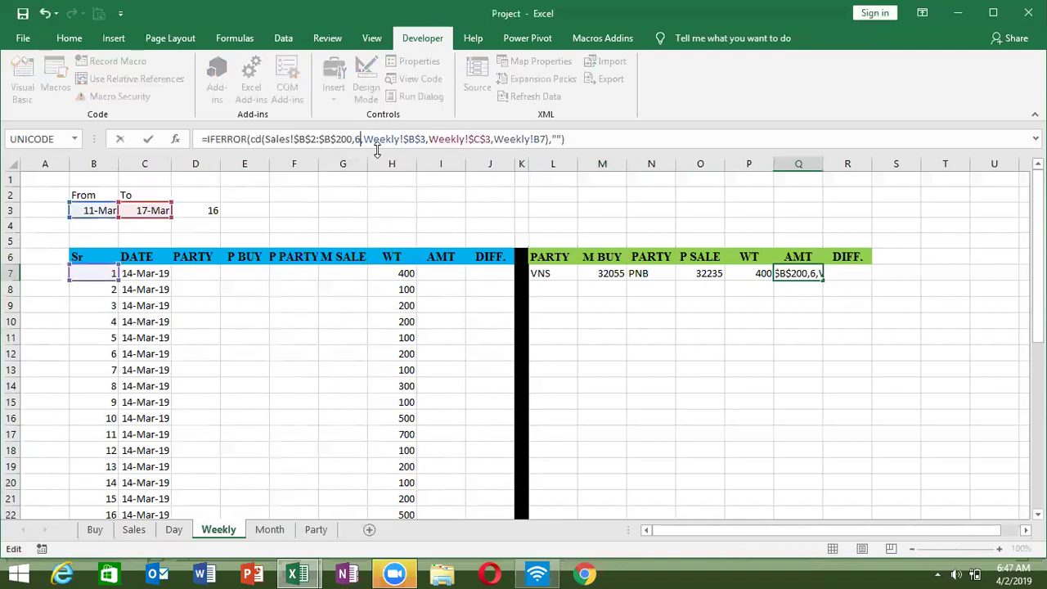
pyautogui.press('Return')
pyautogui.press('Up')
pyautogui.press('Right')
pyautogui.write('=IFERROR(cd(Sales!$B$2:$B$200,0,Weekly!$B$3,Weekly!$C$3,Weekly!B7),"")')
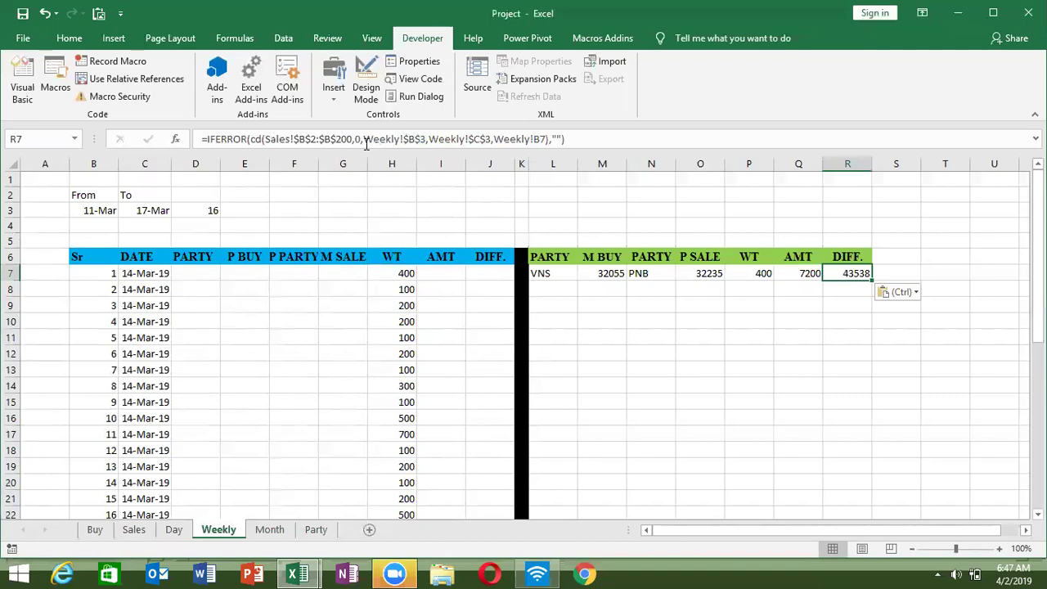
pyautogui.click(359, 139)
pyautogui.write('7')
pyautogui.press('Return')
# Select the completed row L7:R7, then move down toward row 37 below the data.
pyautogui.press('Up')
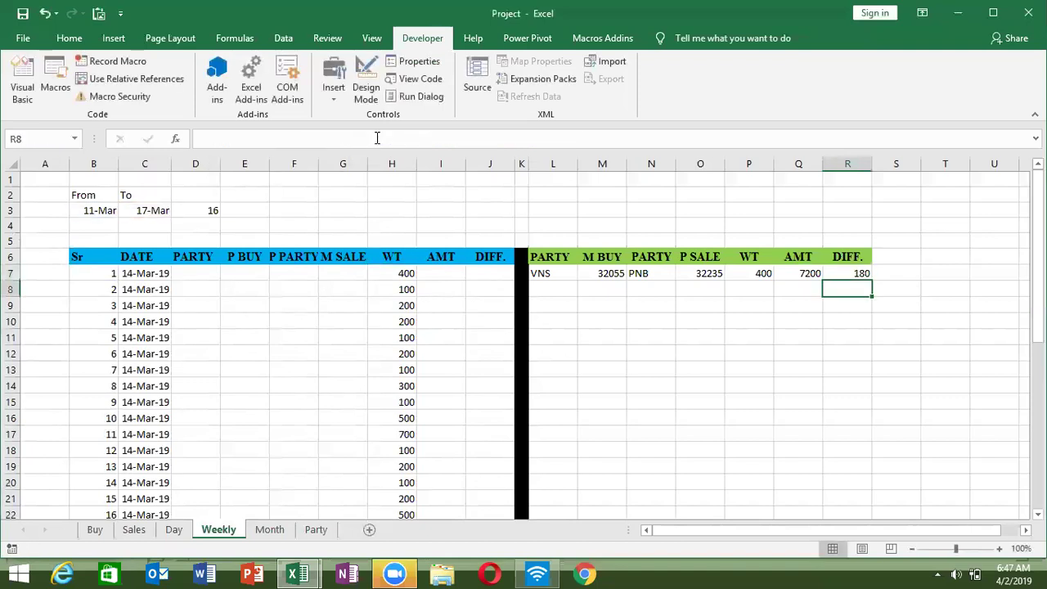
pyautogui.press('Left')
pyautogui.press('Left')
pyautogui.press('Left')
pyautogui.press('Left')
pyautogui.press('Left')
pyautogui.press('Left')
pyautogui.hotkey('shift', 'Right')
pyautogui.hotkey('shift', 'Right')
pyautogui.hotkey('shift', 'Right')
pyautogui.hotkey('shift', 'Right')
pyautogui.hotkey('shift', 'Right')
pyautogui.hotkey('shift', 'Right')
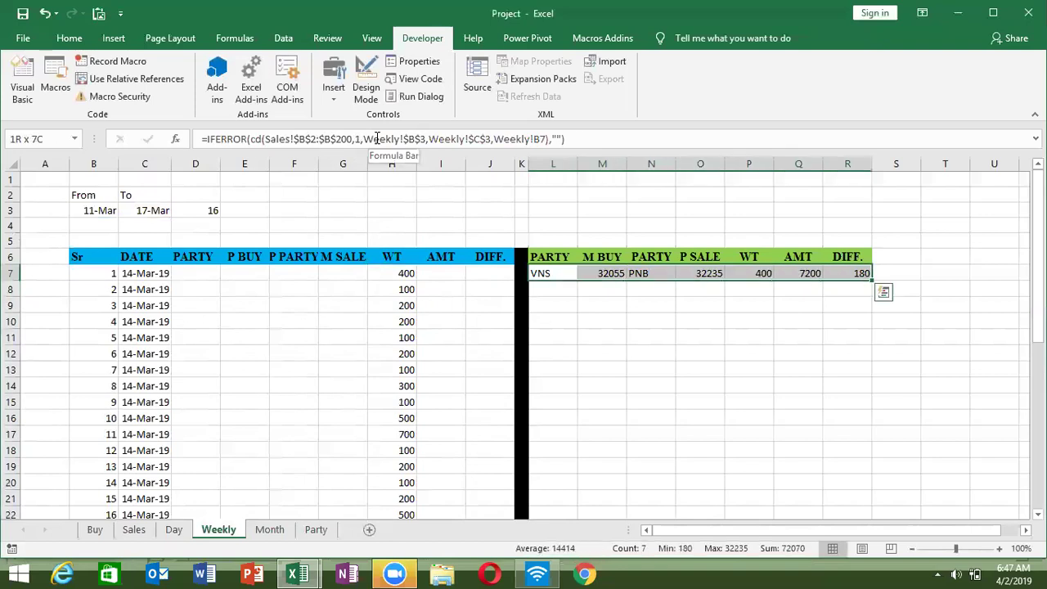
pyautogui.press('Left')
pyautogui.press('Left')
pyautogui.press('Left')
pyautogui.press('Left')
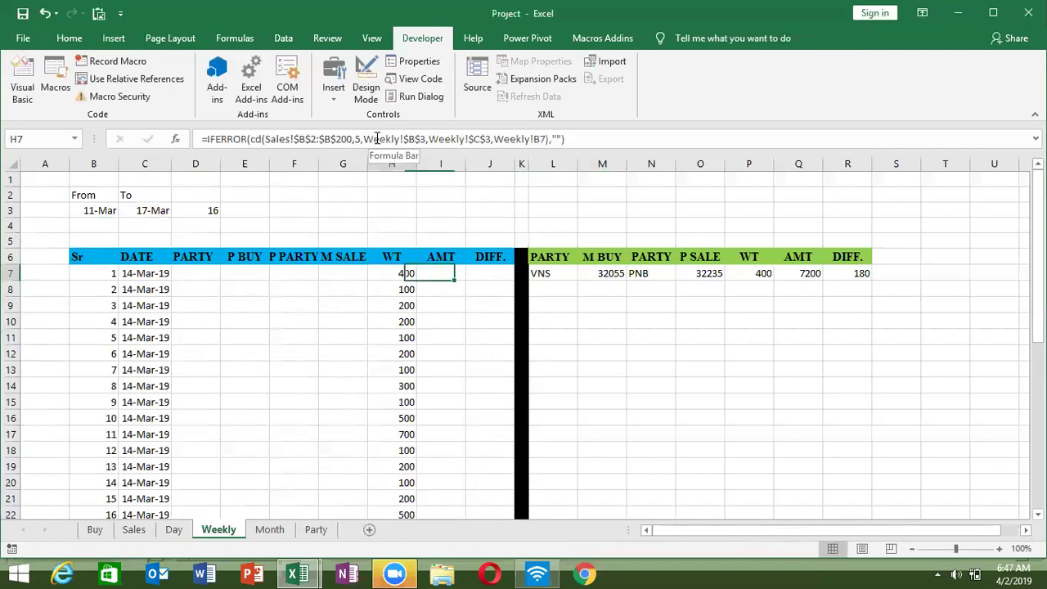
pyautogui.press('Down')
pyautogui.press('Down')
pyautogui.press('Down')
pyautogui.press('Down')
pyautogui.press('Down')
pyautogui.press('Down')
# Select L7:R37 and fill row 7's formulas down with Ctrl+D.
pyautogui.press('Right')
pyautogui.press('Right')
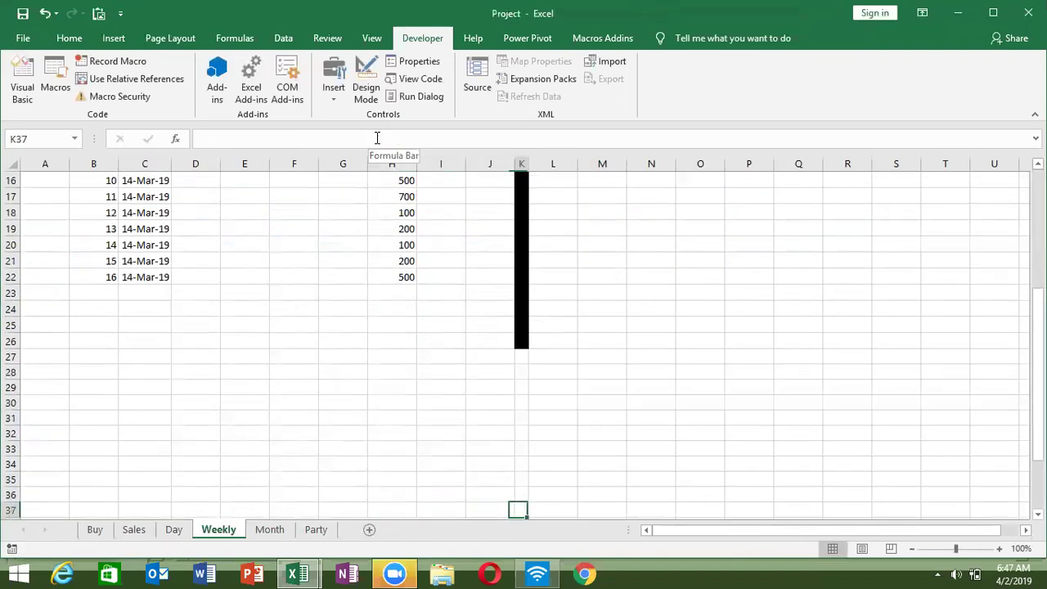
pyautogui.press('Right')
pyautogui.press('Right')
pyautogui.hotkey('ctrl', 'shift', 'Up')
pyautogui.hotkey('shift', 'Right')
pyautogui.hotkey('shift', 'Right')
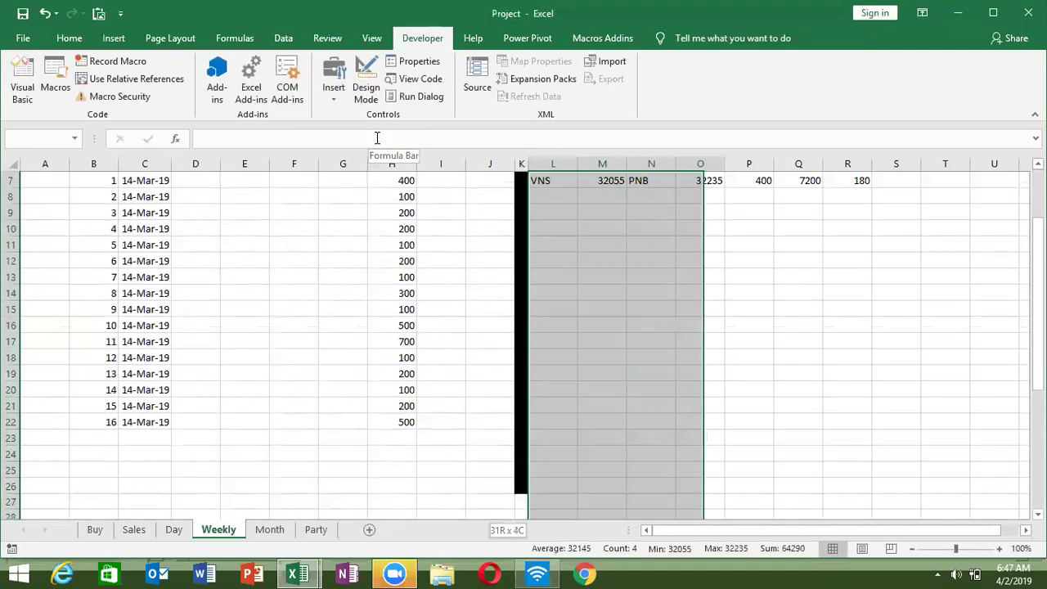
pyautogui.hotkey('shift', 'Right')
pyautogui.hotkey('shift', 'Right')
pyautogui.hotkey('shift', 'Right')
pyautogui.hotkey('shift', 'Right')
pyautogui.hotkey('ctrl', 'd')
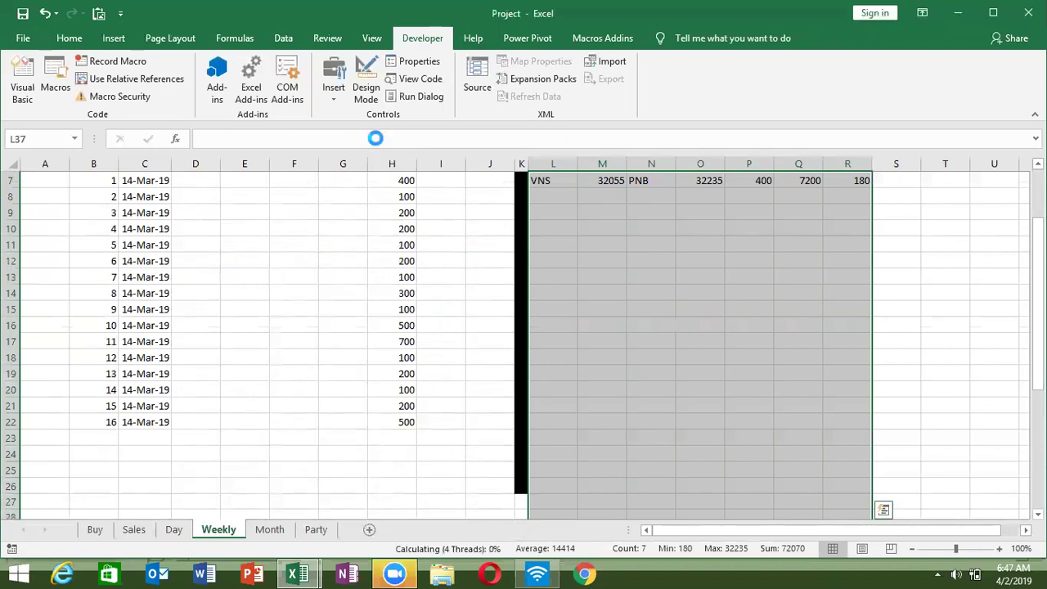
pyautogui.scroll(2, 532, 188)
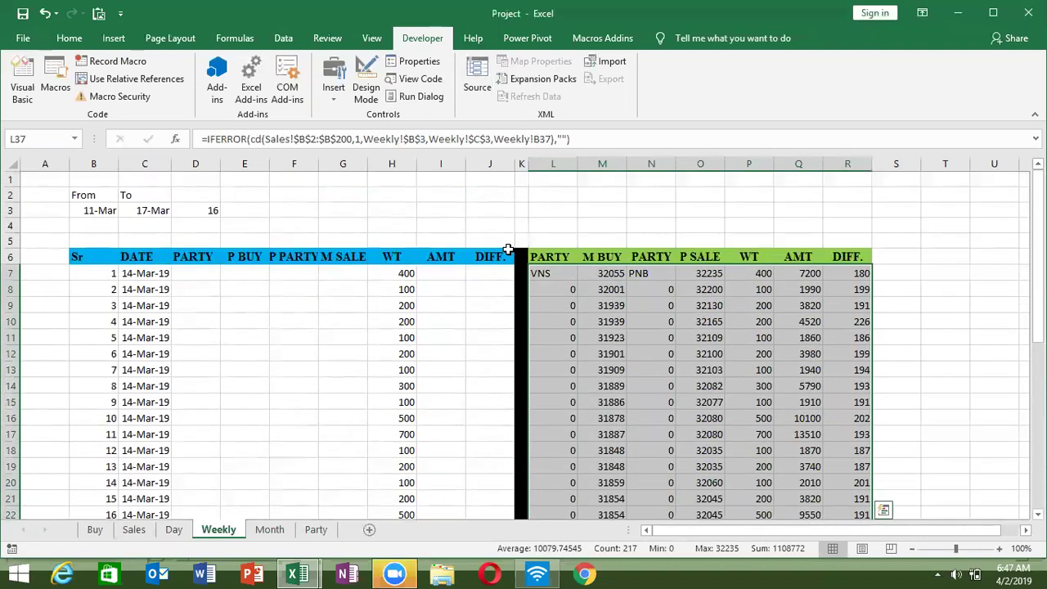
pyautogui.click(146, 528)
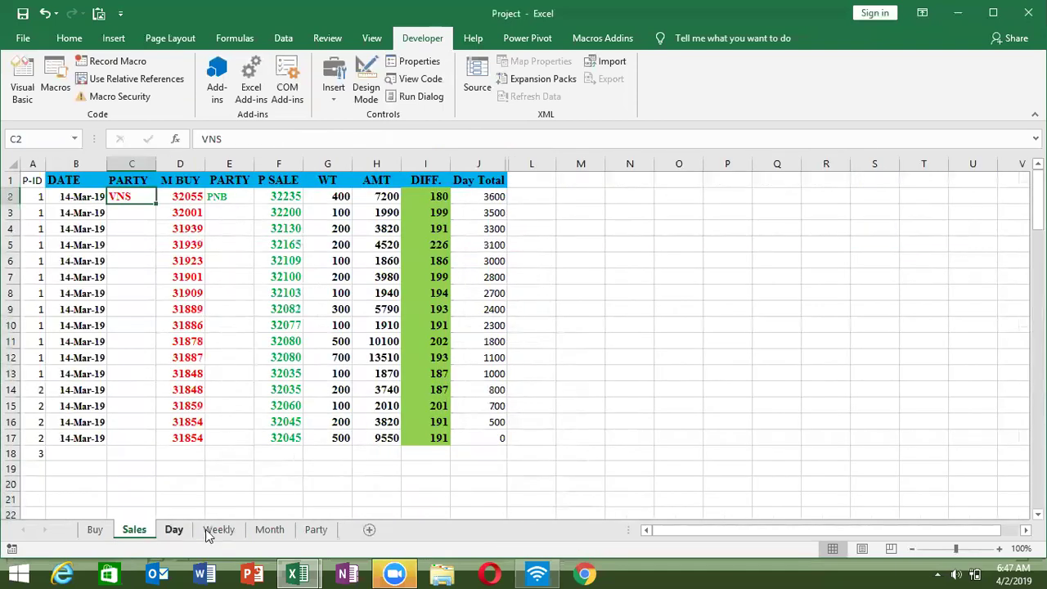
pyautogui.click(230, 530)
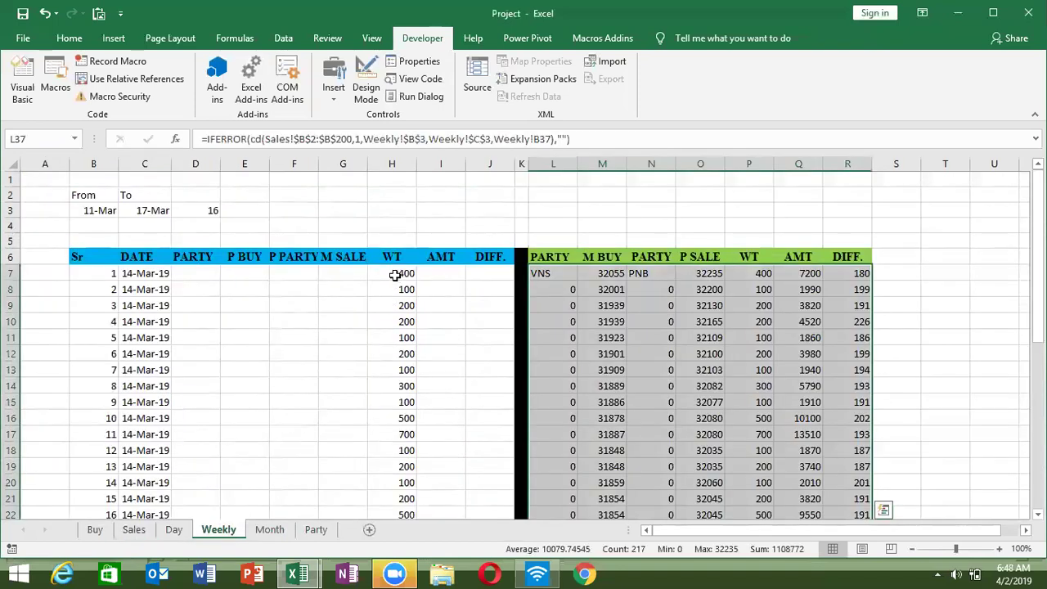
pyautogui.click(206, 278)
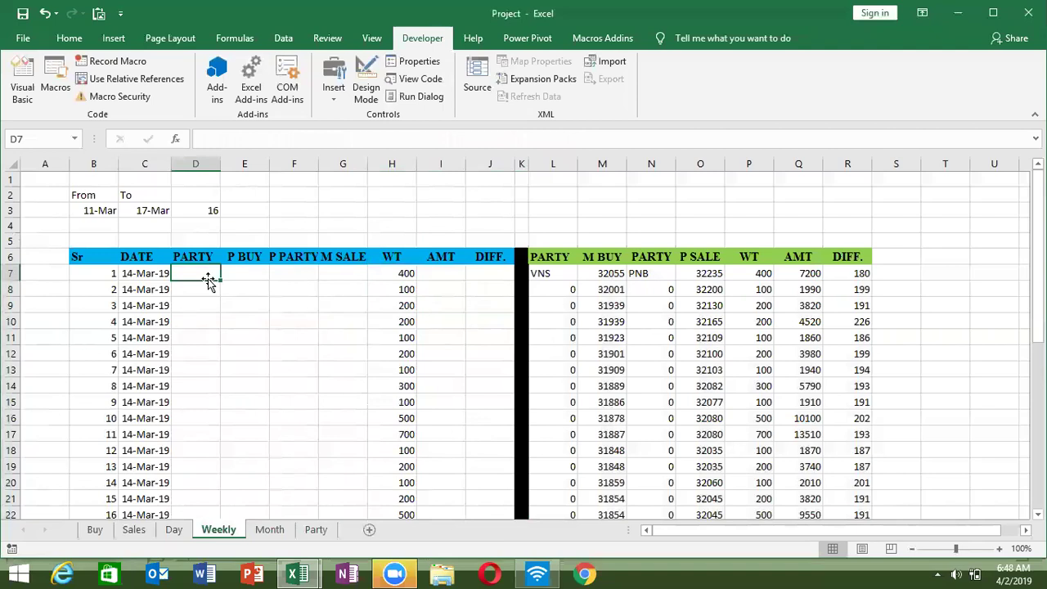
pyautogui.click(151, 275)
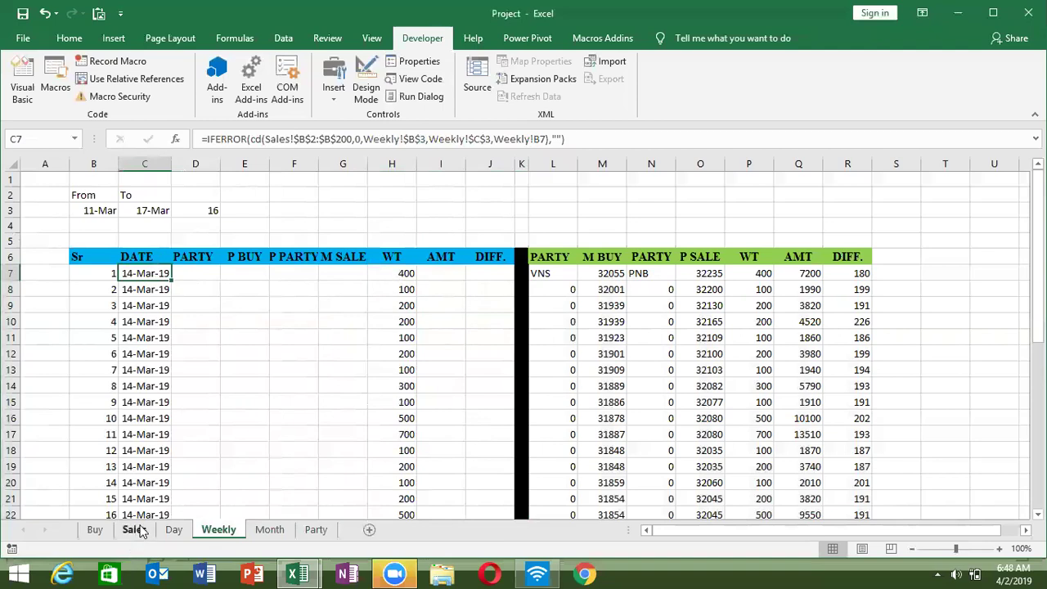
pyautogui.click(135, 528)
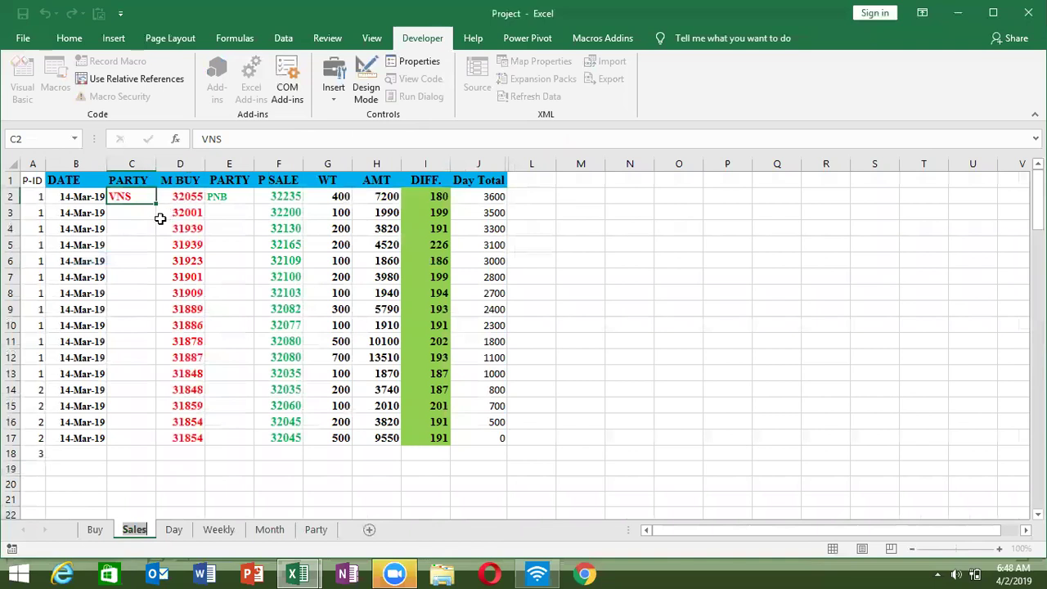
pyautogui.click(90, 531)
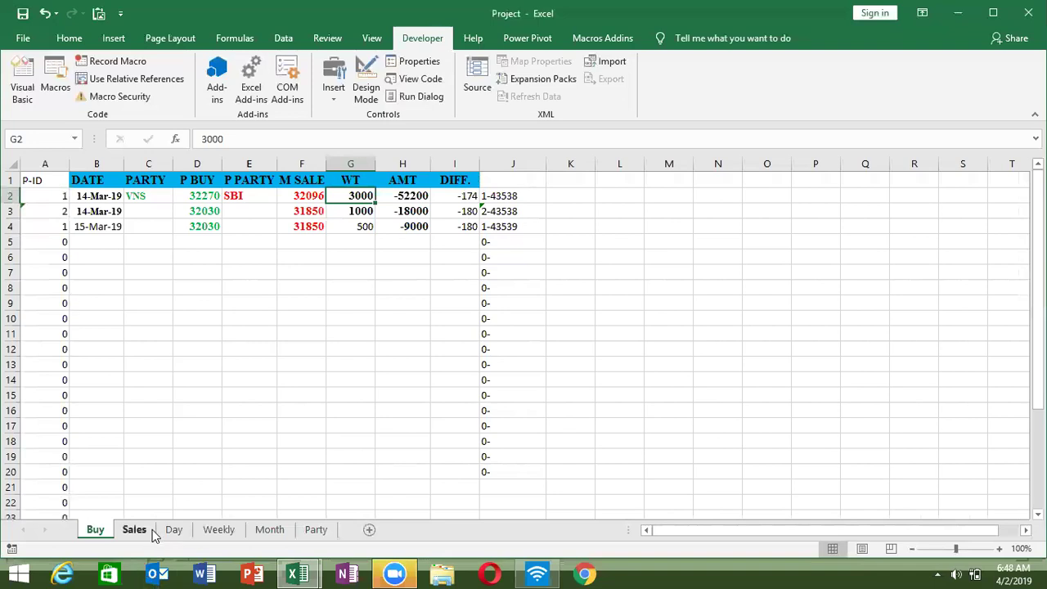
pyautogui.click(231, 531)
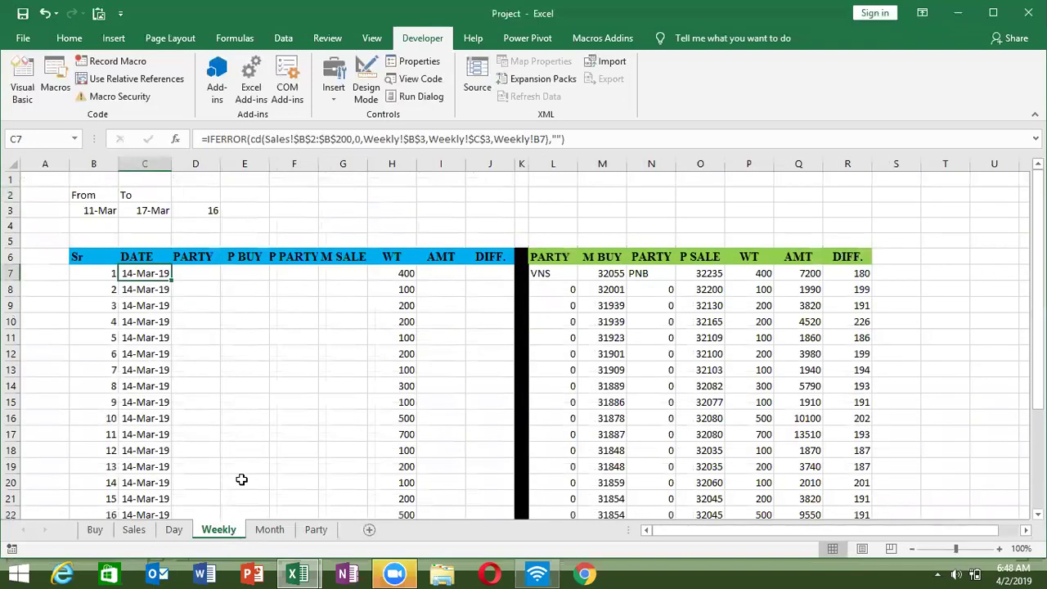
pyautogui.scroll(-3, 241, 472)
pyautogui.scroll(1, 207, 502)
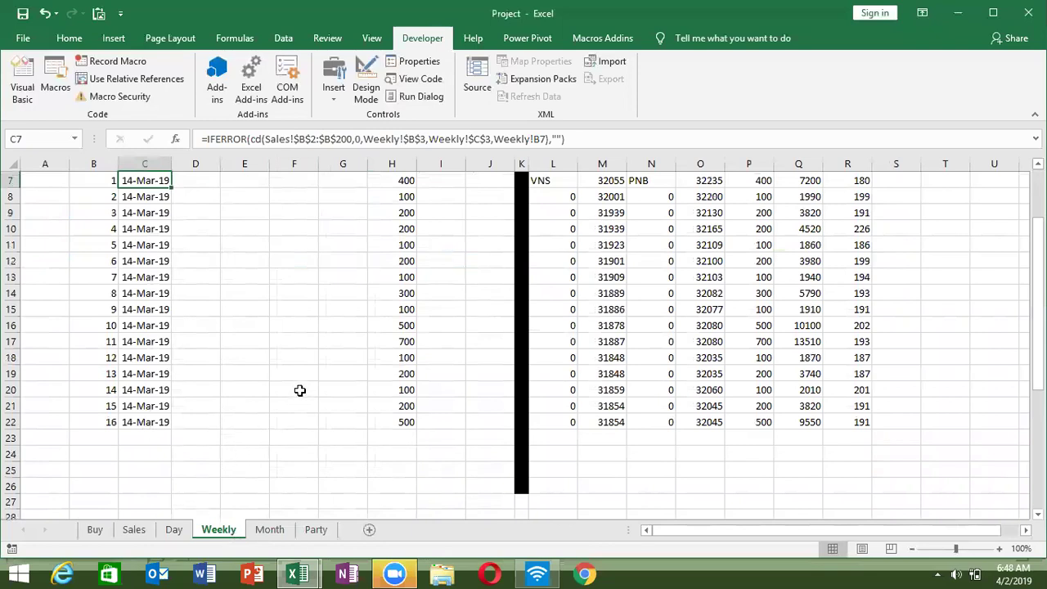
pyautogui.scroll(2, 299, 391)
pyautogui.click(387, 287)
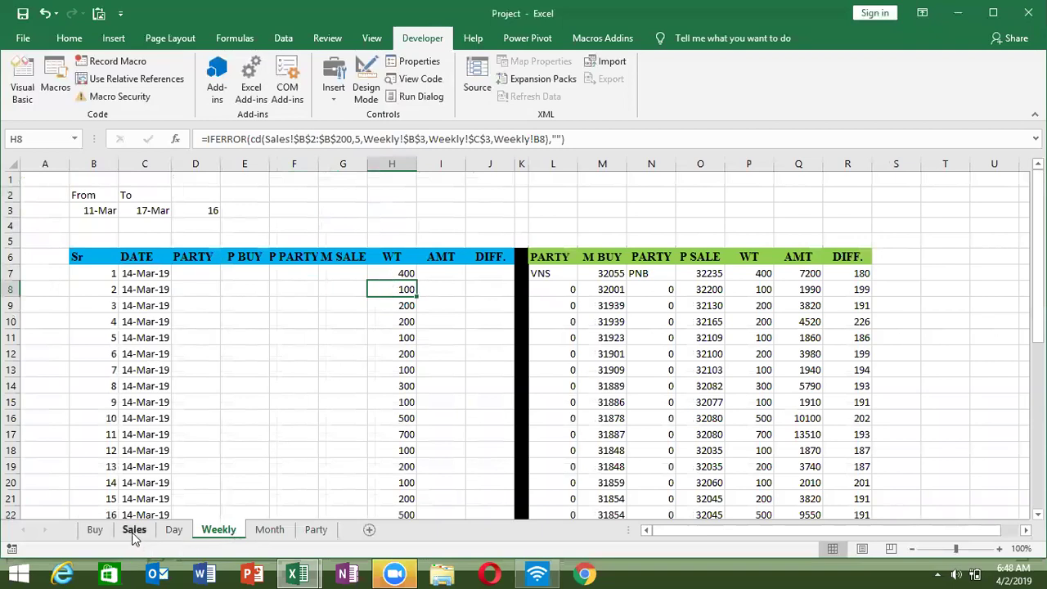
pyautogui.scroll(-1, 351, 423)
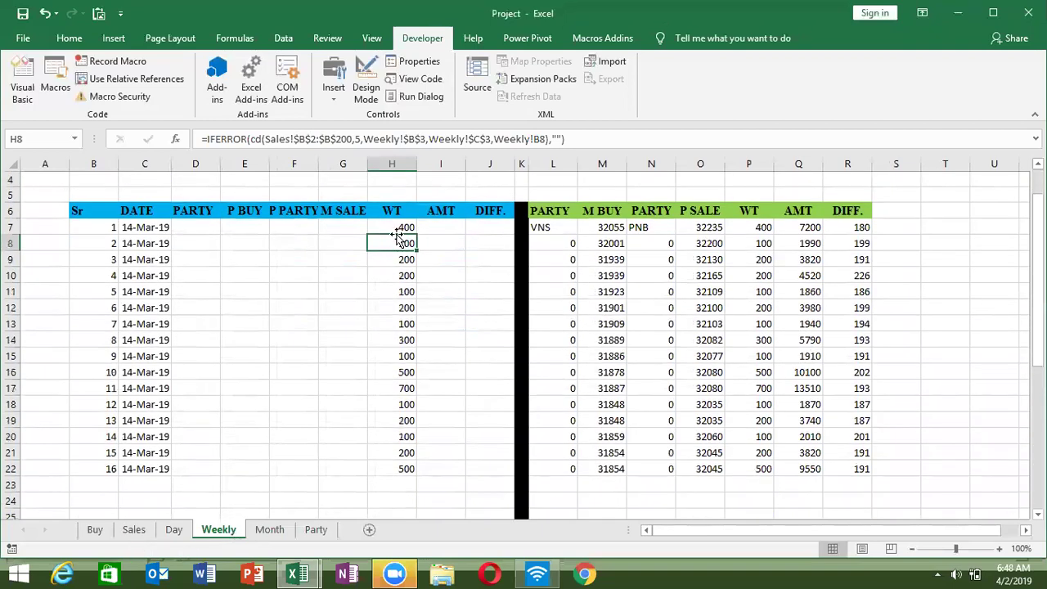
pyautogui.click(400, 228)
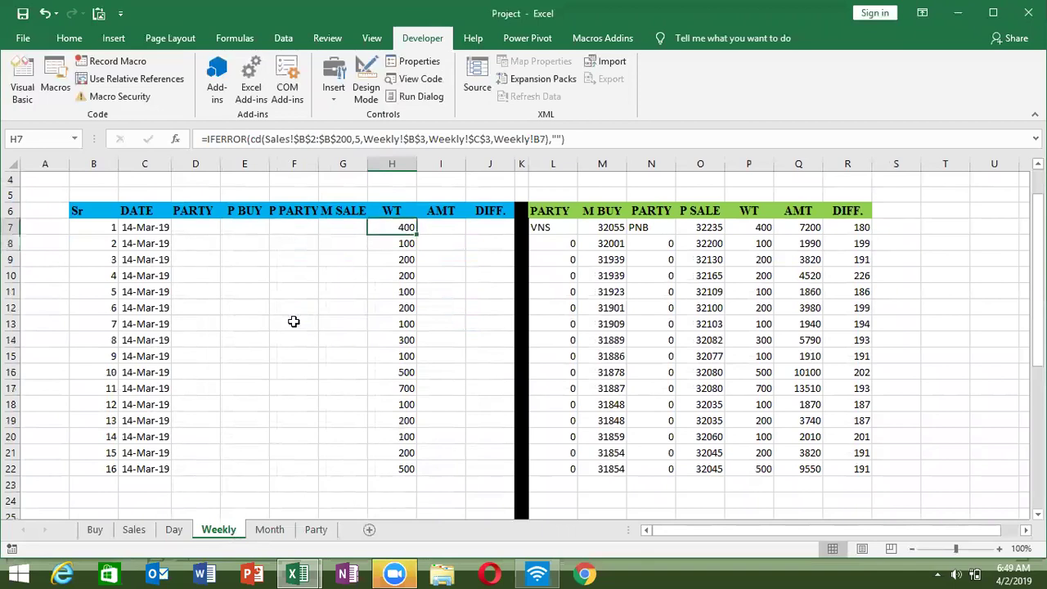
pyautogui.press('Left')
pyautogui.press('Left')
pyautogui.press('Left')
pyautogui.press('Left')
pyautogui.press('Left')
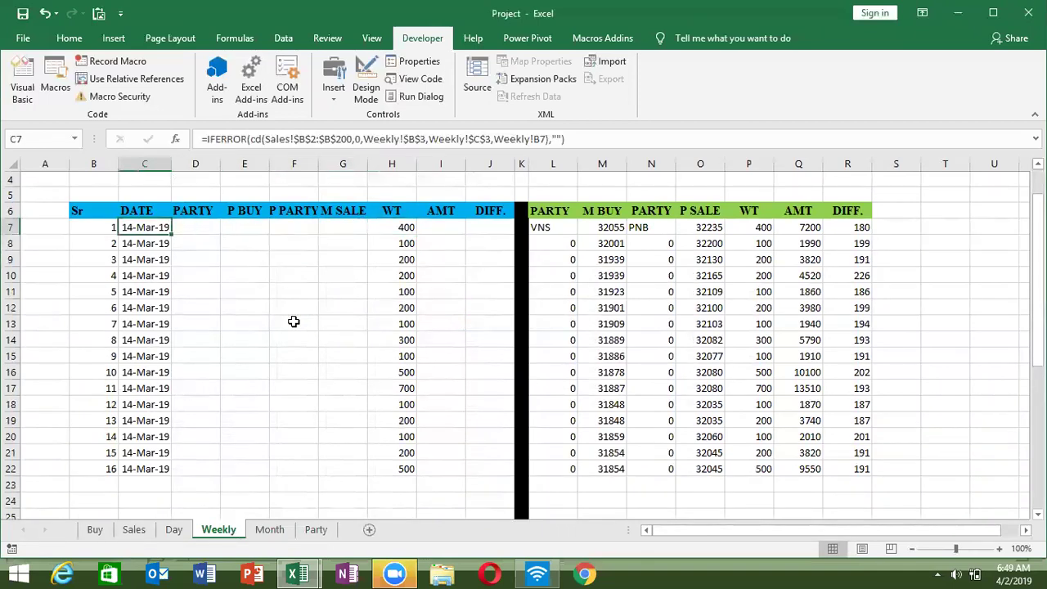
pyautogui.press('Right')
pyautogui.press('Right')
pyautogui.press('Right')
pyautogui.press('Right')
pyautogui.press('Right')
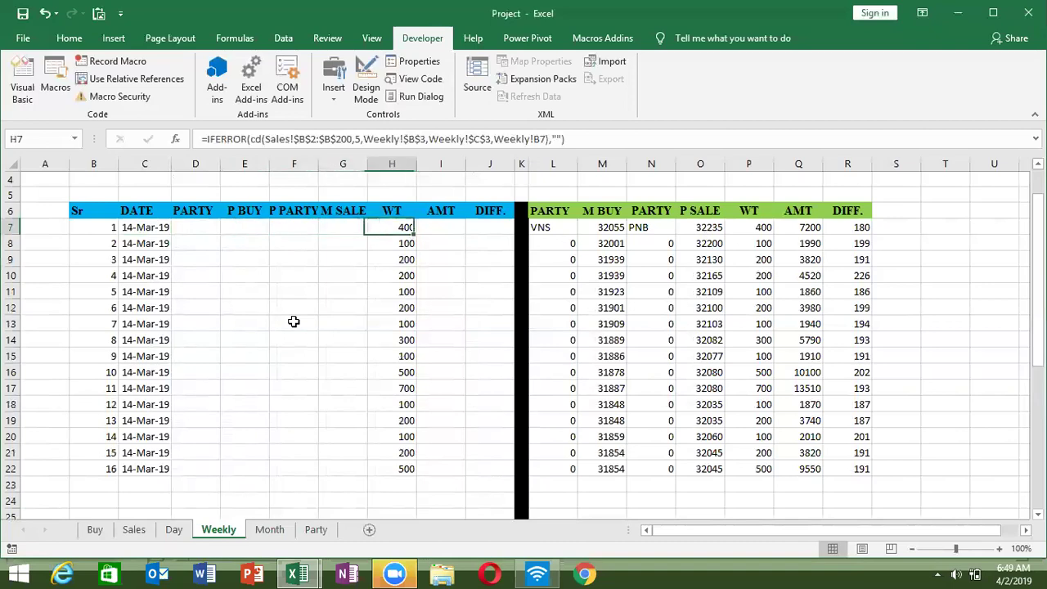
pyautogui.hotkey('shift', 'Down')
pyautogui.hotkey('shift', 'Down')
pyautogui.hotkey('shift', 'Down')
pyautogui.hotkey('shift', 'Down')
pyautogui.hotkey('shift', 'Down')
pyautogui.hotkey('shift', 'Down')
pyautogui.hotkey('shift', 'Down')
pyautogui.hotkey('shift', 'Down')
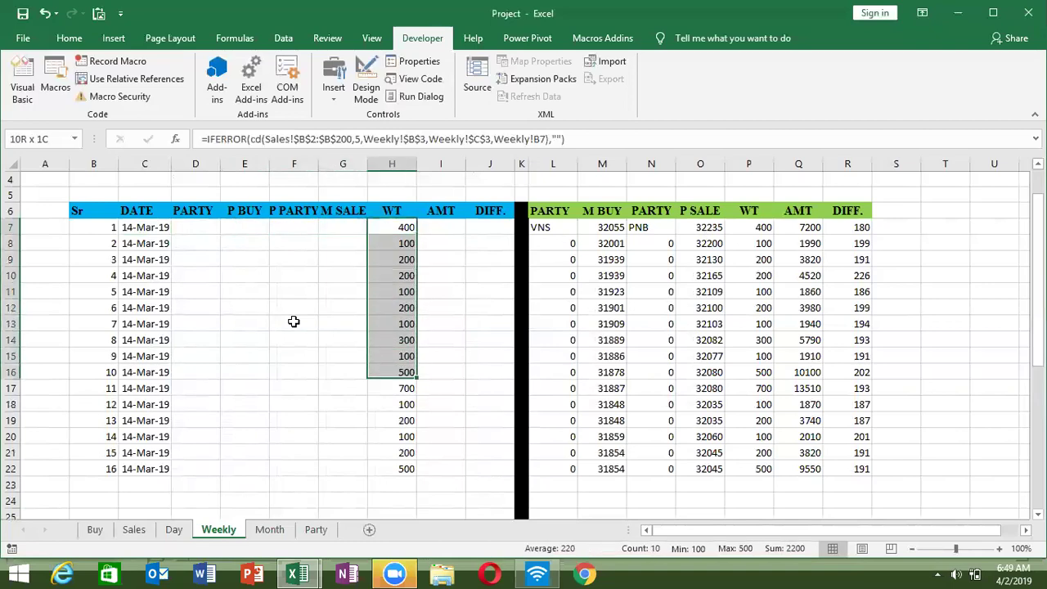
pyautogui.hotkey('shift', 'Down')
pyautogui.hotkey('shift', 'Down')
pyautogui.hotkey('shift', 'Down')
pyautogui.hotkey('shift', 'Up')
pyautogui.hotkey('shift', 'Up')
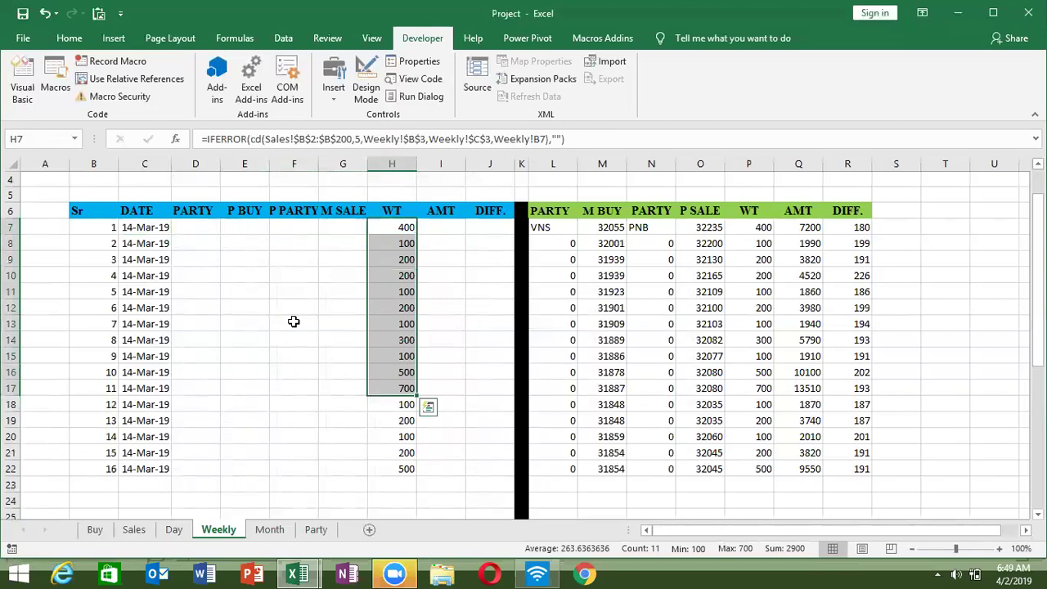
pyautogui.press('Left')
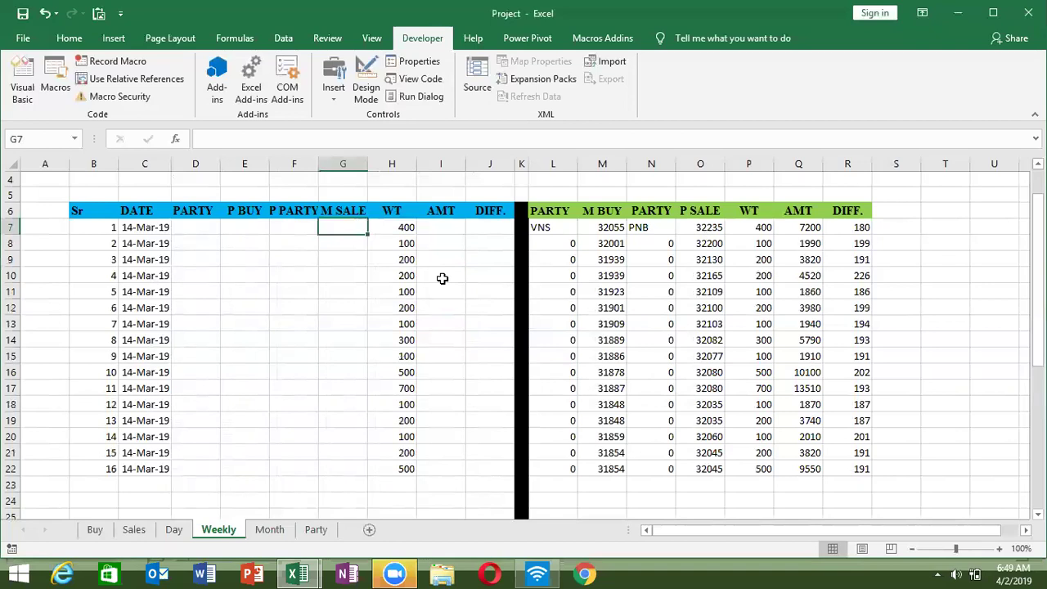
# Select D7:G7, narrow the selection back to D7, and switch to the Buy sheet.
pyautogui.press('Left')
pyautogui.press('Left')
pyautogui.press('Left')
pyautogui.hotkey('shift', 'Right')
pyautogui.hotkey('shift', 'Right')
pyautogui.hotkey('shift', 'Right')
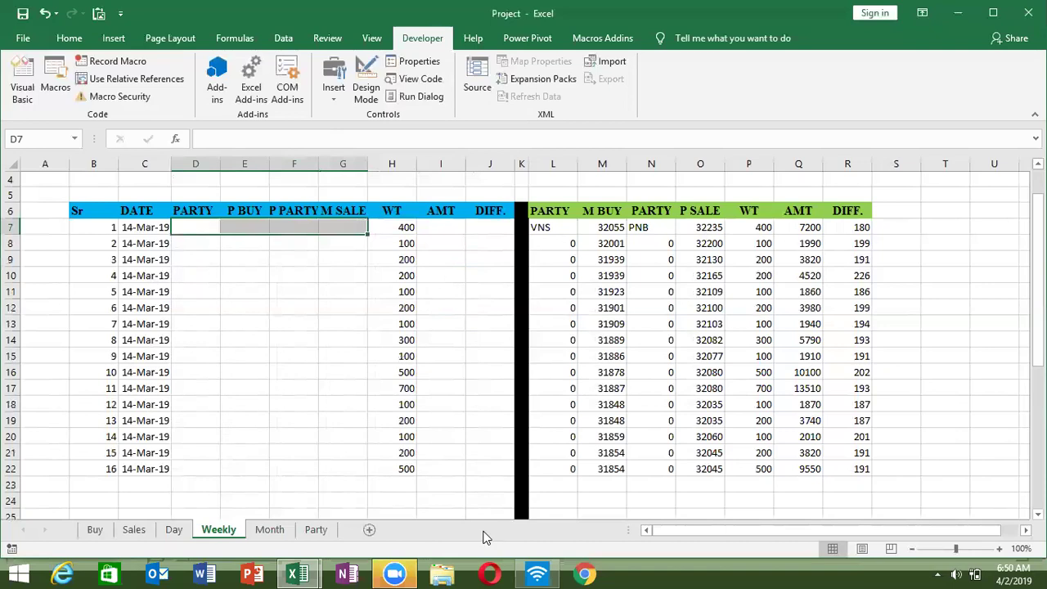
pyautogui.scroll(1, 264, 335)
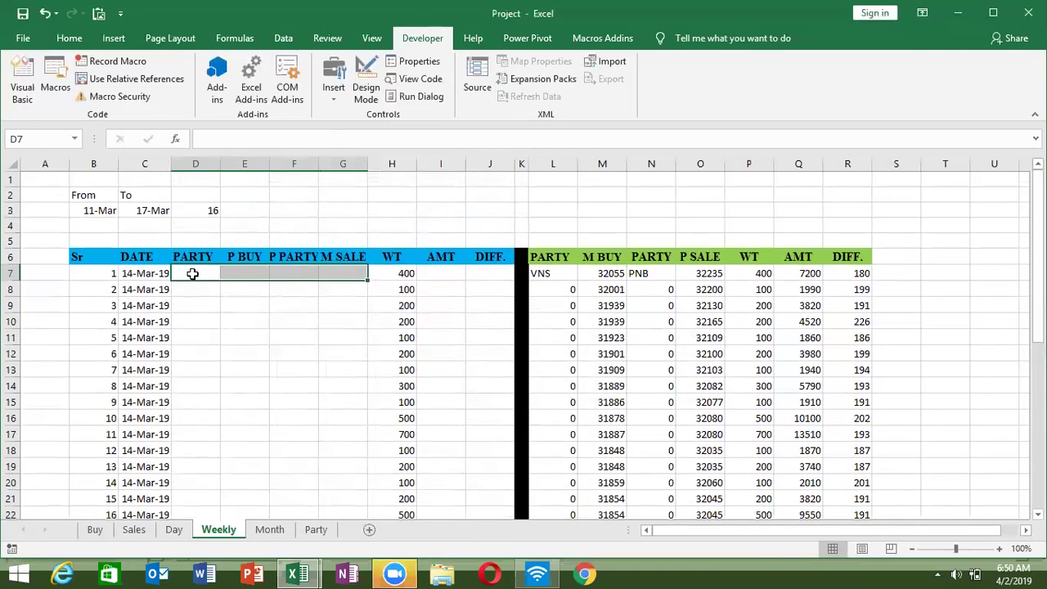
pyautogui.click(193, 272)
pyautogui.scroll(-2, 278, 288)
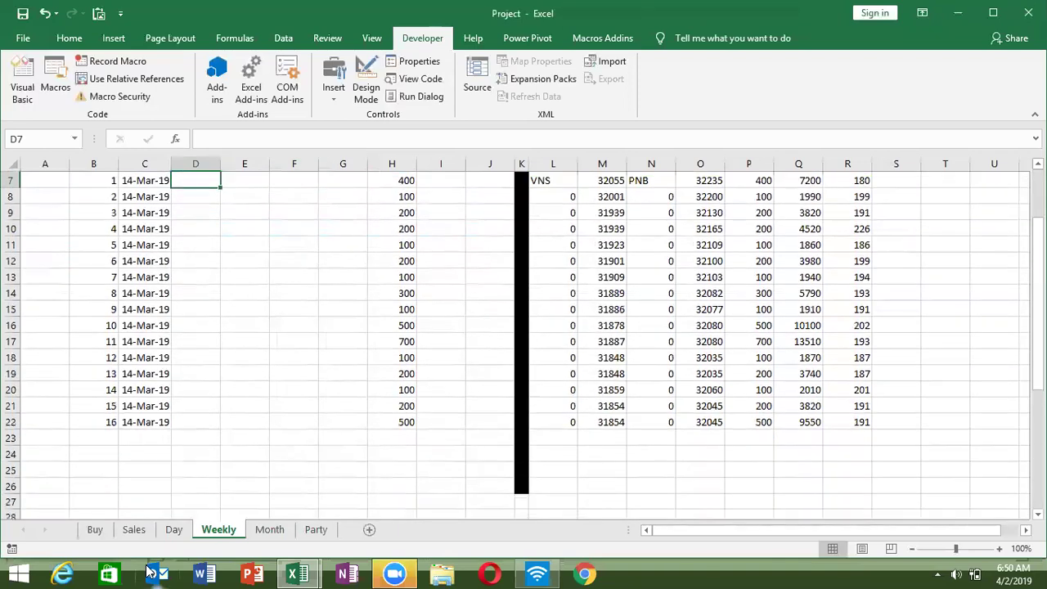
pyautogui.click(95, 529)
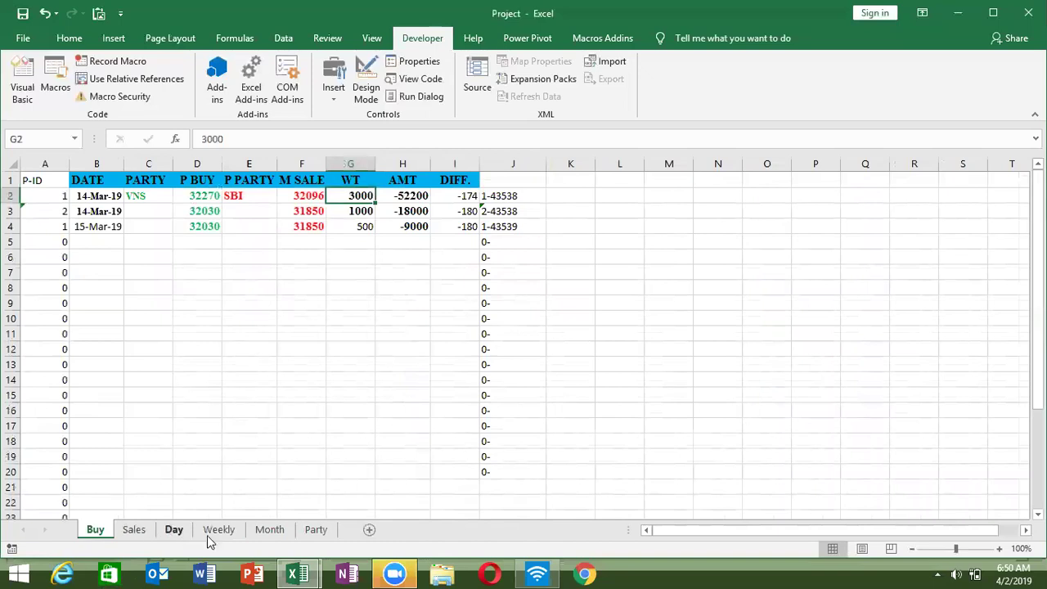
# Check the totals on the Day sheet, then return to the Weekly sheet.
pyautogui.click(174, 530)
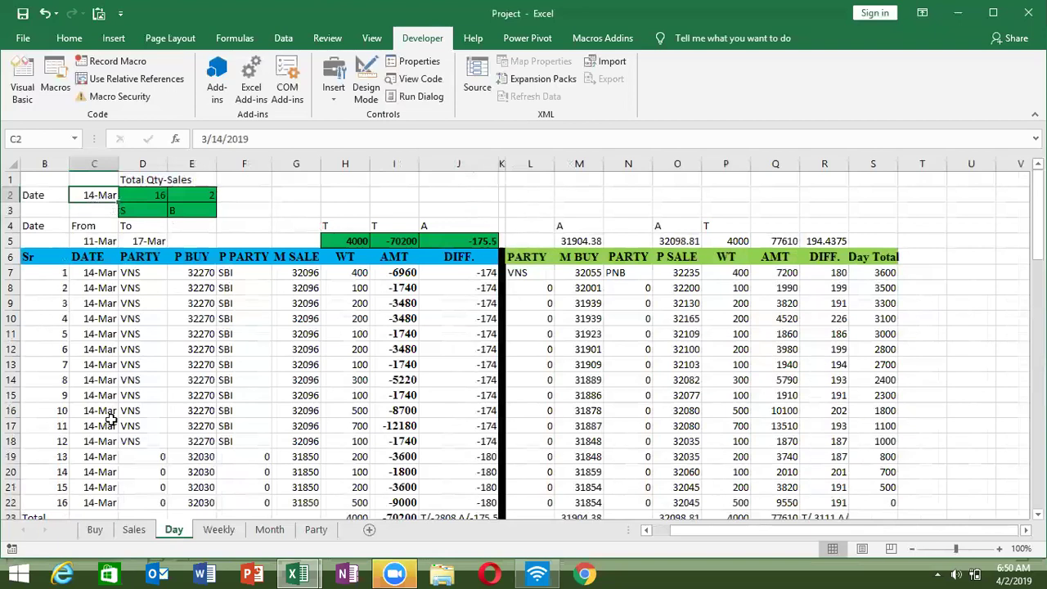
pyautogui.click(212, 531)
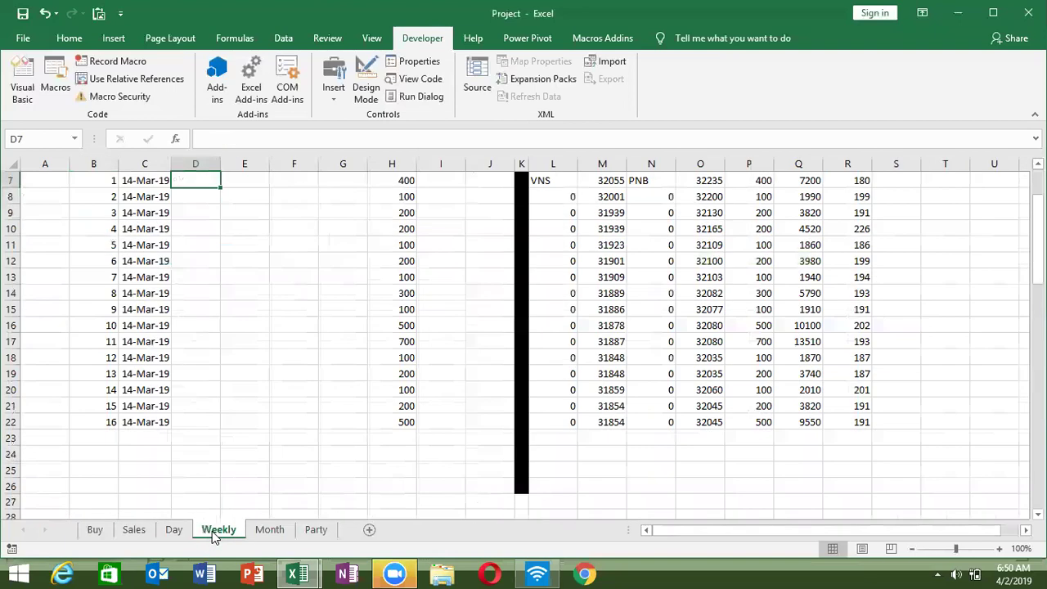
pyautogui.scroll(2, 163, 461)
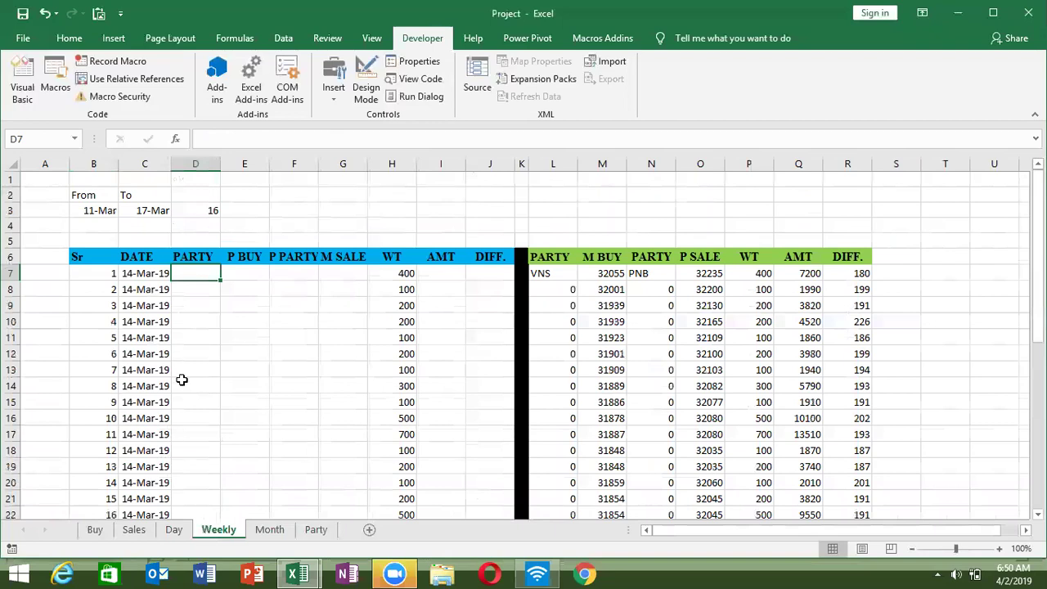
pyautogui.scroll(-1, 179, 350)
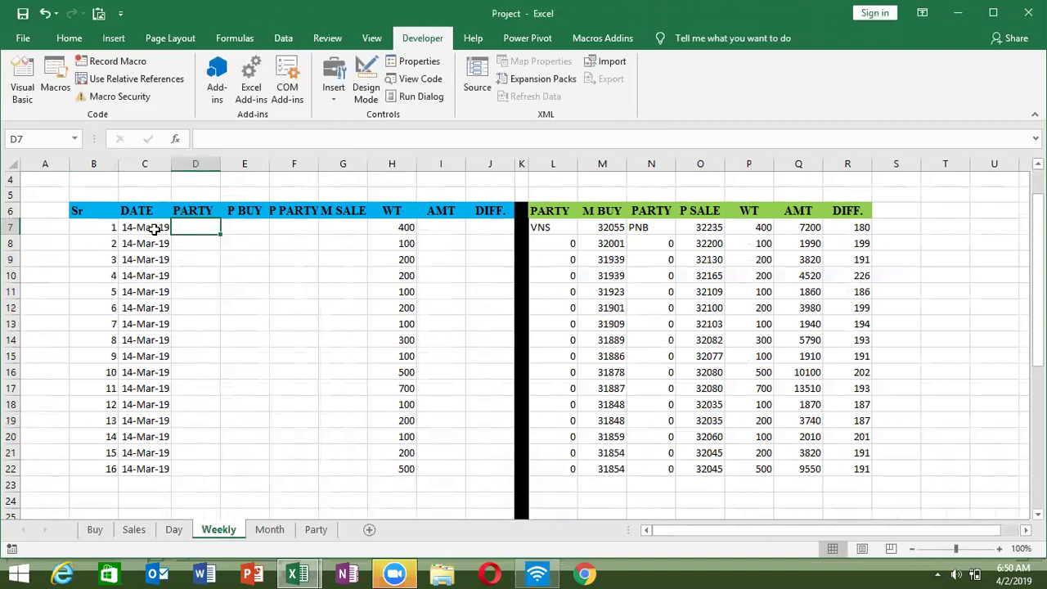
pyautogui.scroll(1, 152, 214)
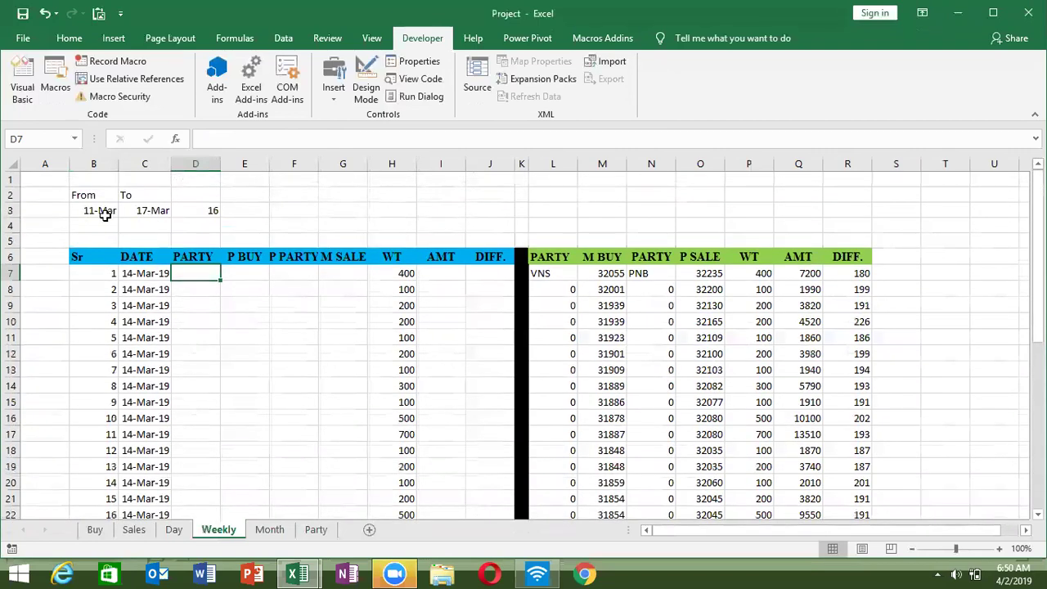
pyautogui.click(113, 211)
pyautogui.doubleClick(121, 210)
pyautogui.doubleClick(139, 211)
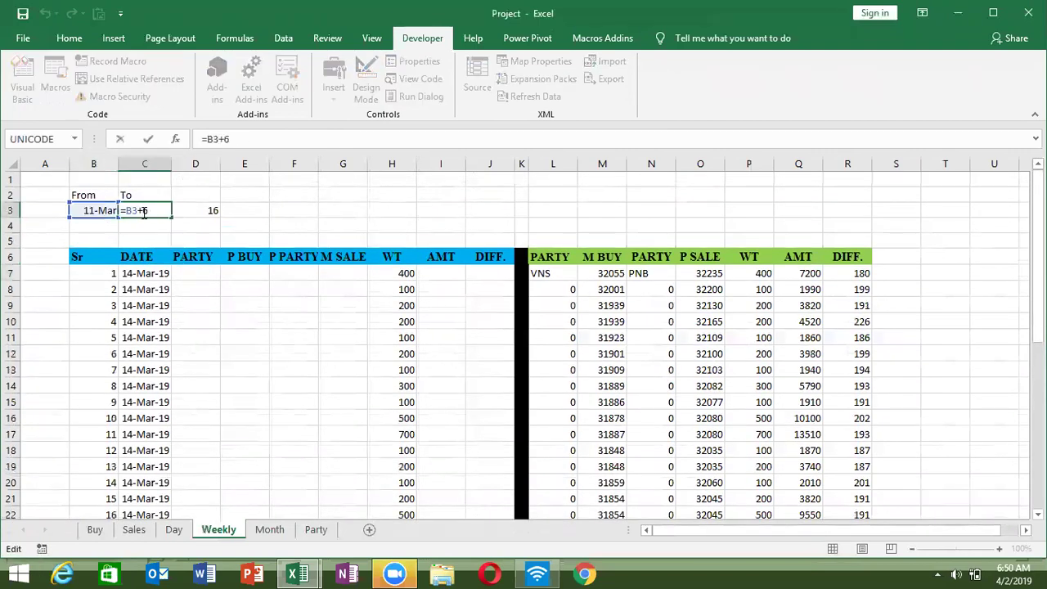
pyautogui.press('Escape')
pyautogui.scroll(-3, 147, 338)
pyautogui.scroll(1, 149, 337)
pyautogui.scroll(1, 149, 337)
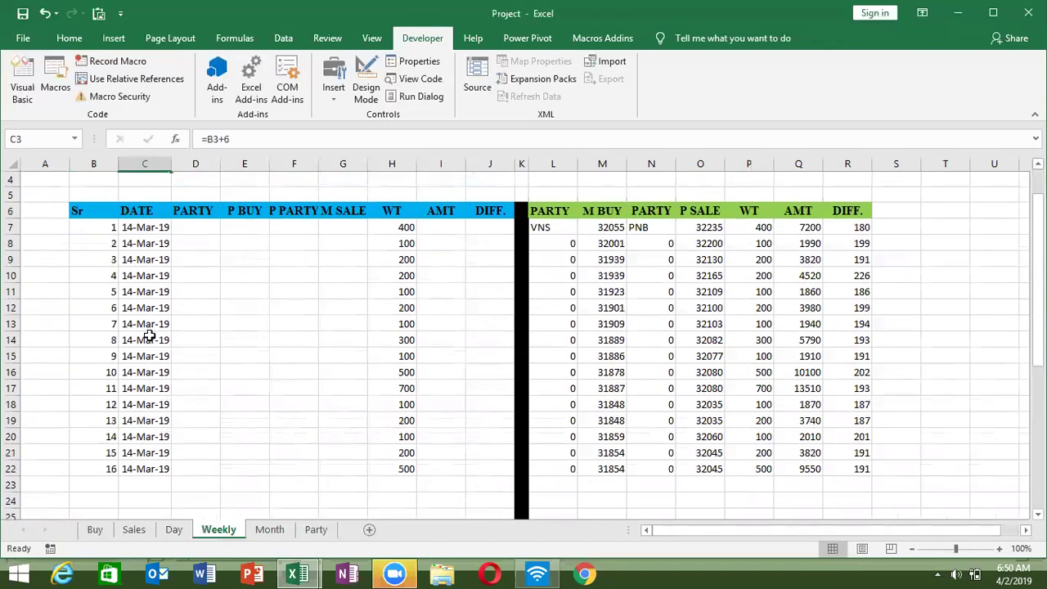
pyautogui.click(213, 229)
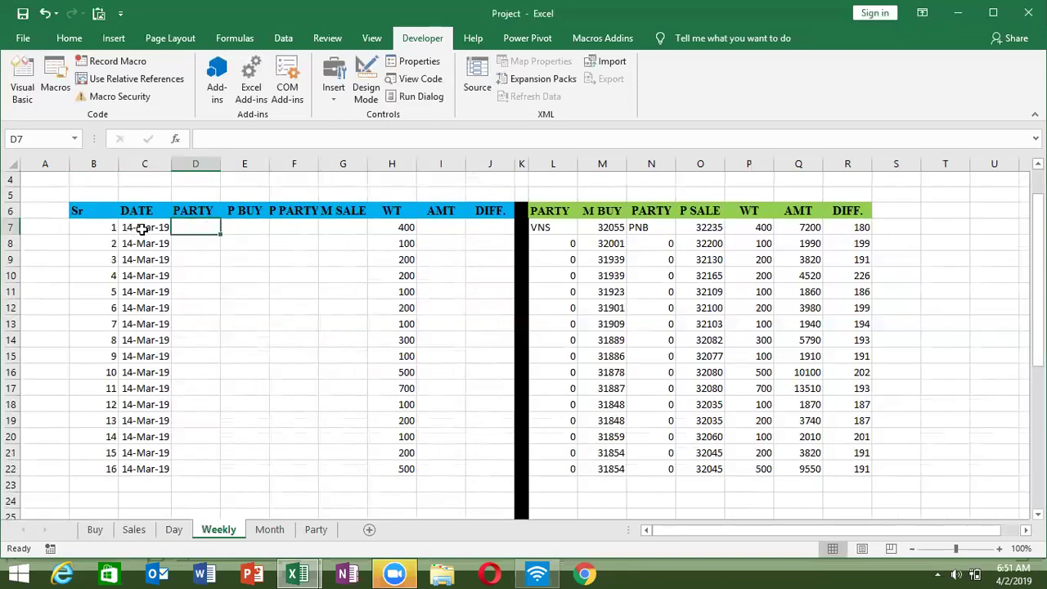
pyautogui.click(142, 230)
pyautogui.scroll(1, 180, 262)
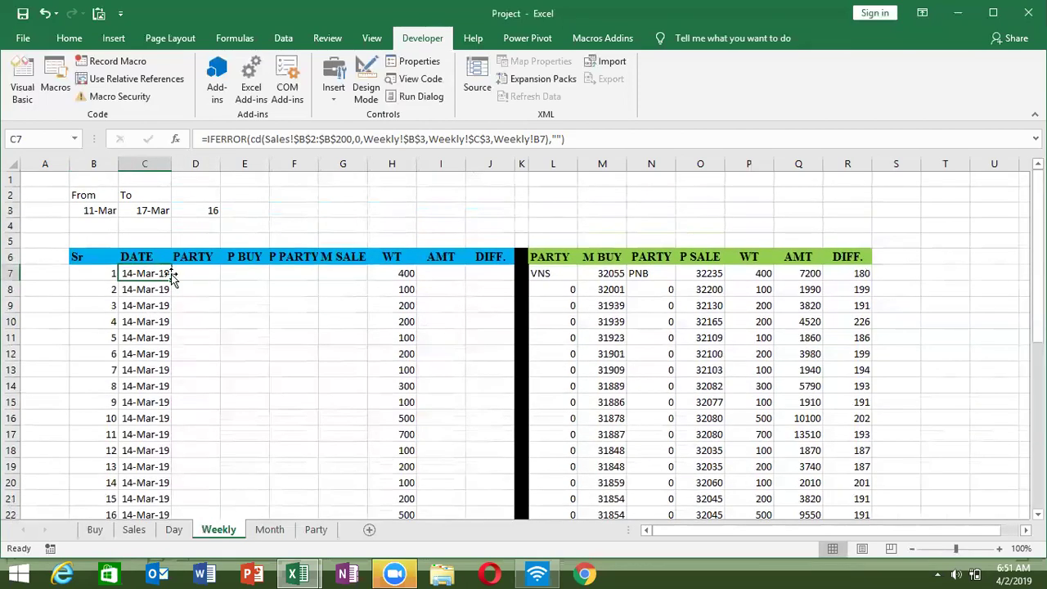
pyautogui.scroll(-1, 170, 278)
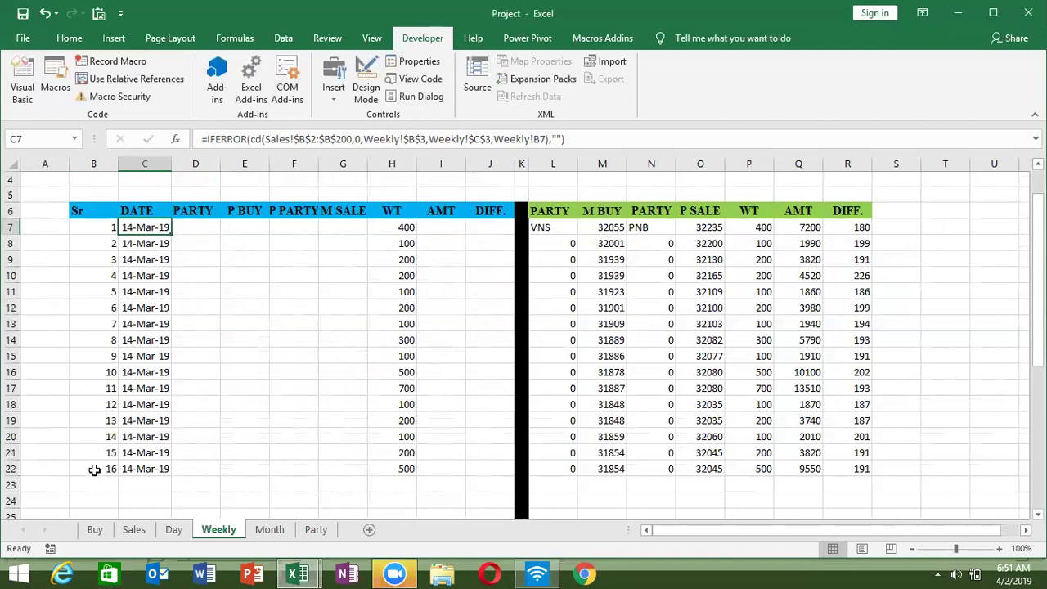
pyautogui.click(195, 225)
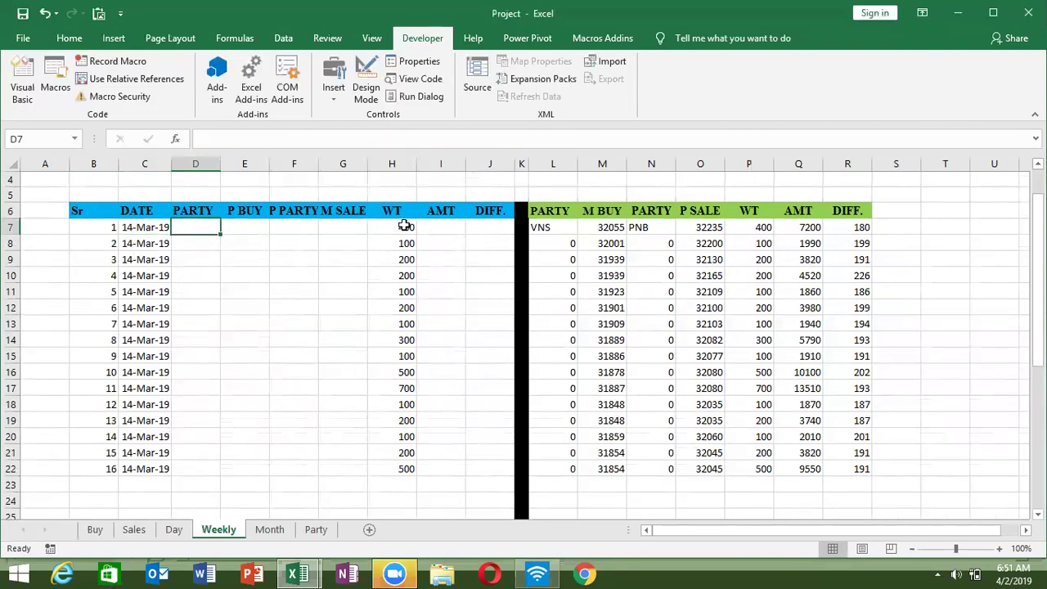
# On the Buy sheet, inspect the COUNTIF P-ID formulas in A2 and A3 and the date in B2.
pyautogui.click(95, 530)
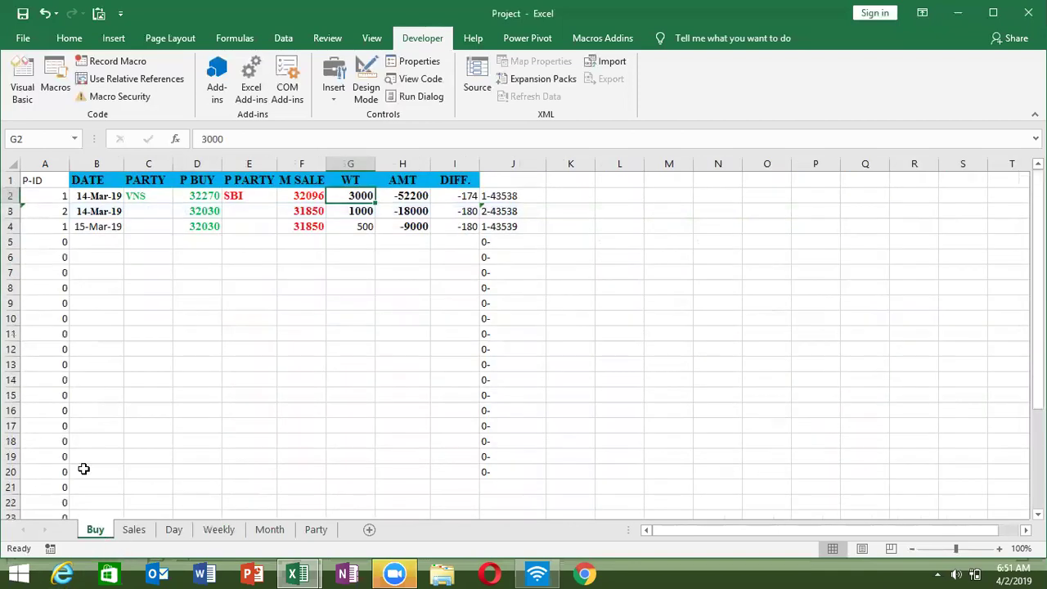
pyautogui.click(64, 196)
pyautogui.click(65, 211)
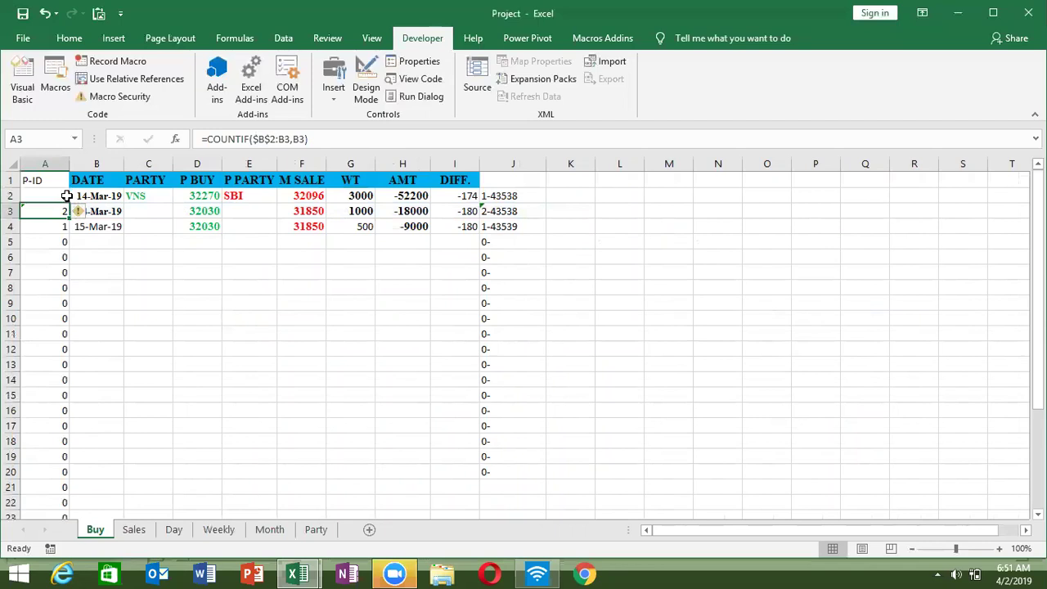
pyautogui.click(66, 197)
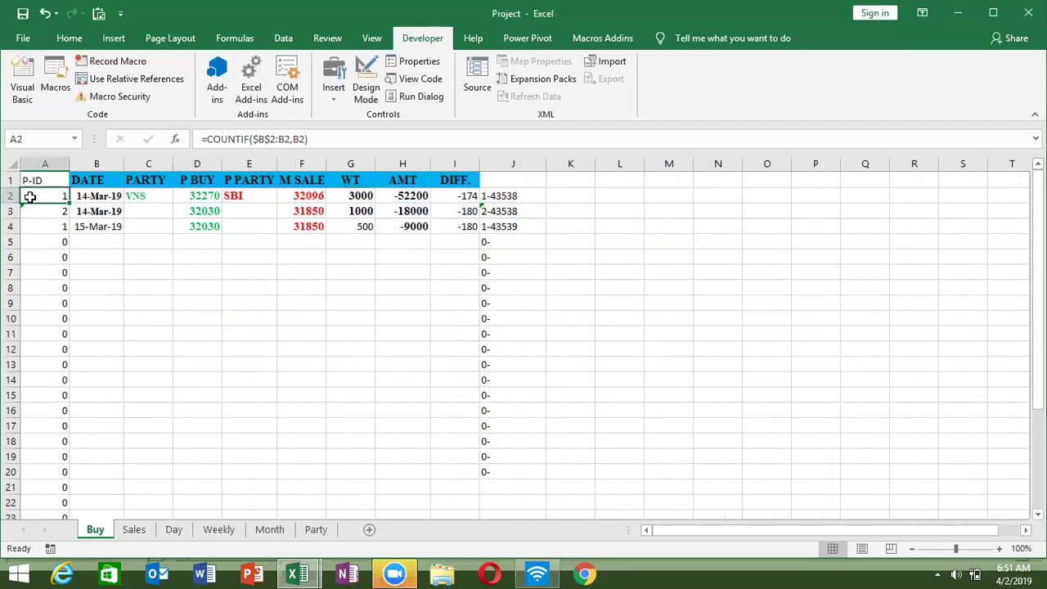
pyautogui.click(97, 201)
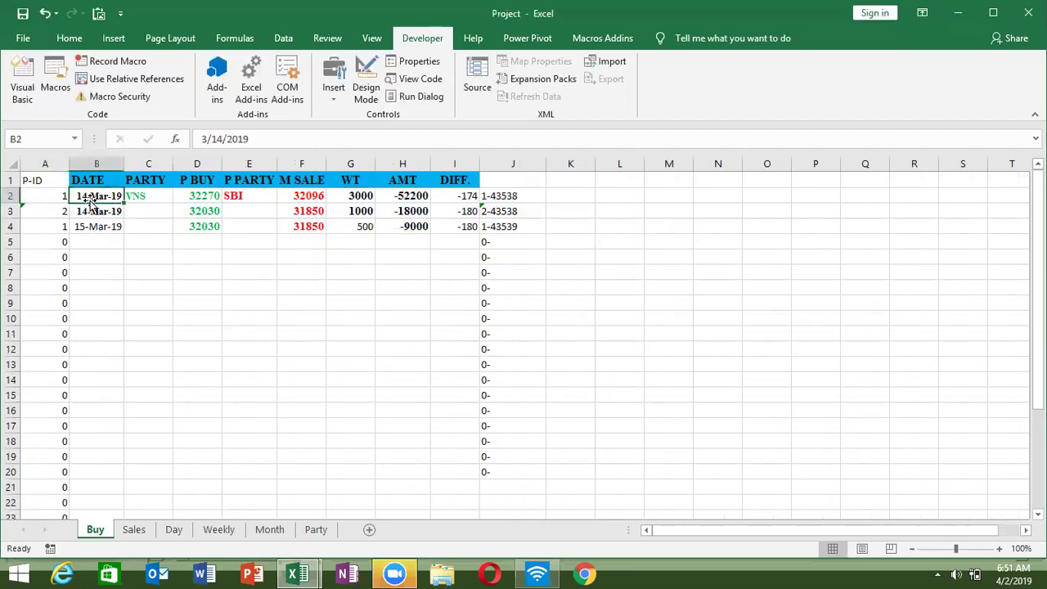
pyautogui.click(47, 209)
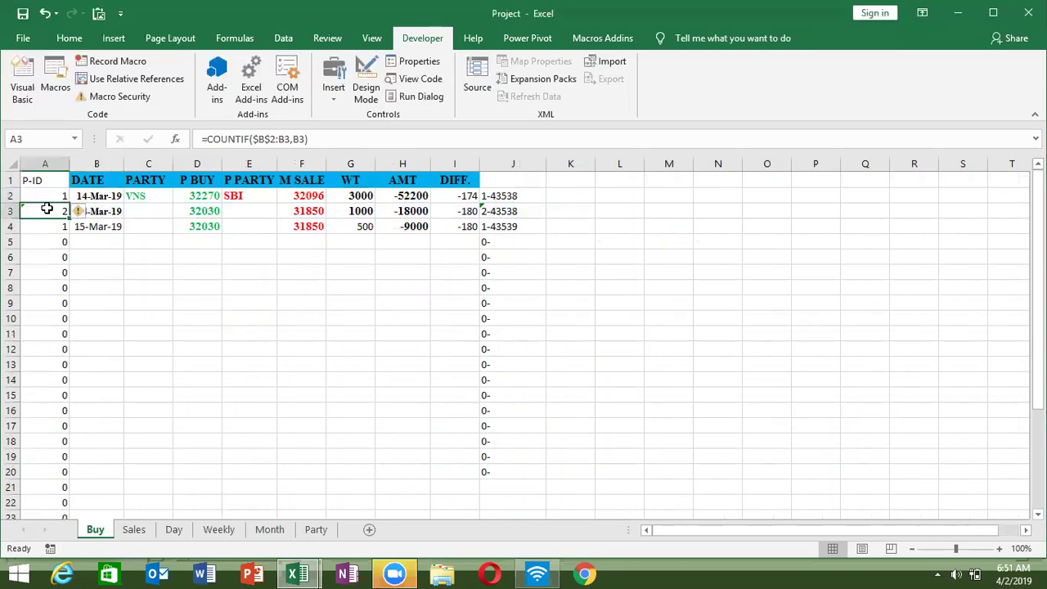
pyautogui.click(51, 196)
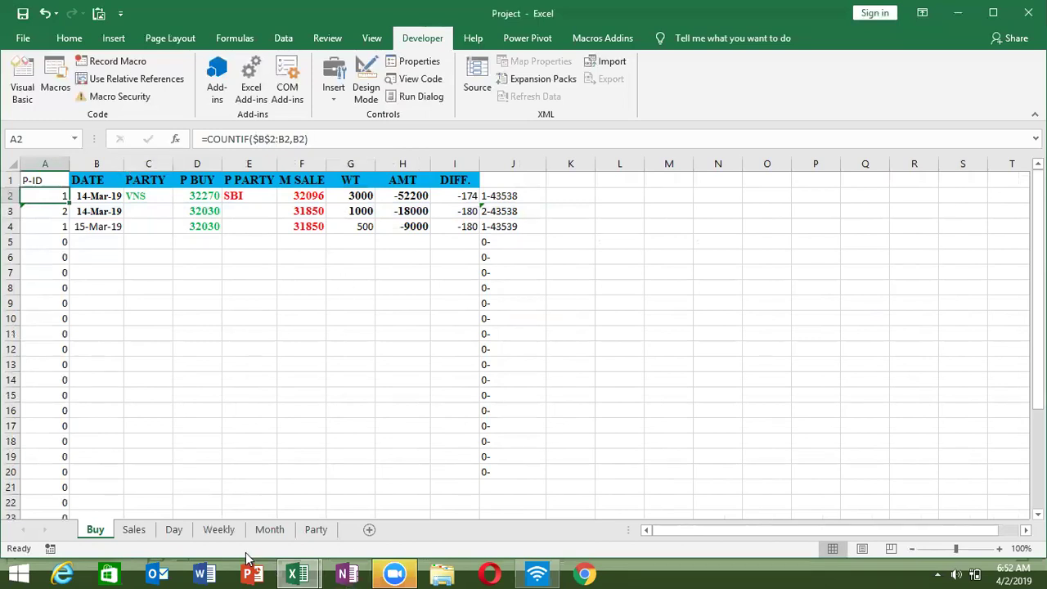
# Check the Day and Buy sheets and inspect Buy cells G2, A2 and B2.
pyautogui.click(174, 533)
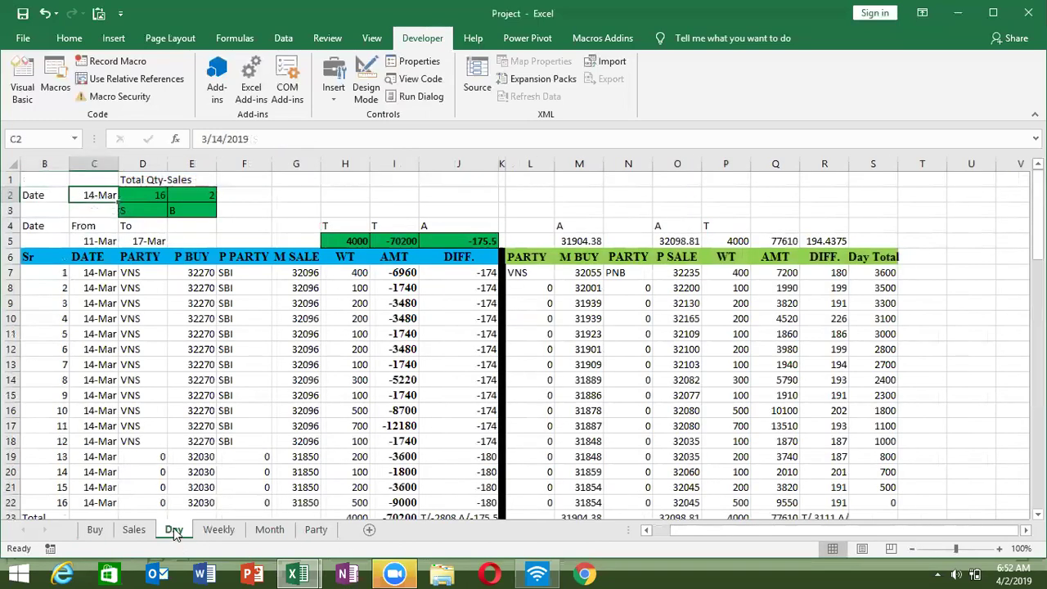
pyautogui.click(90, 529)
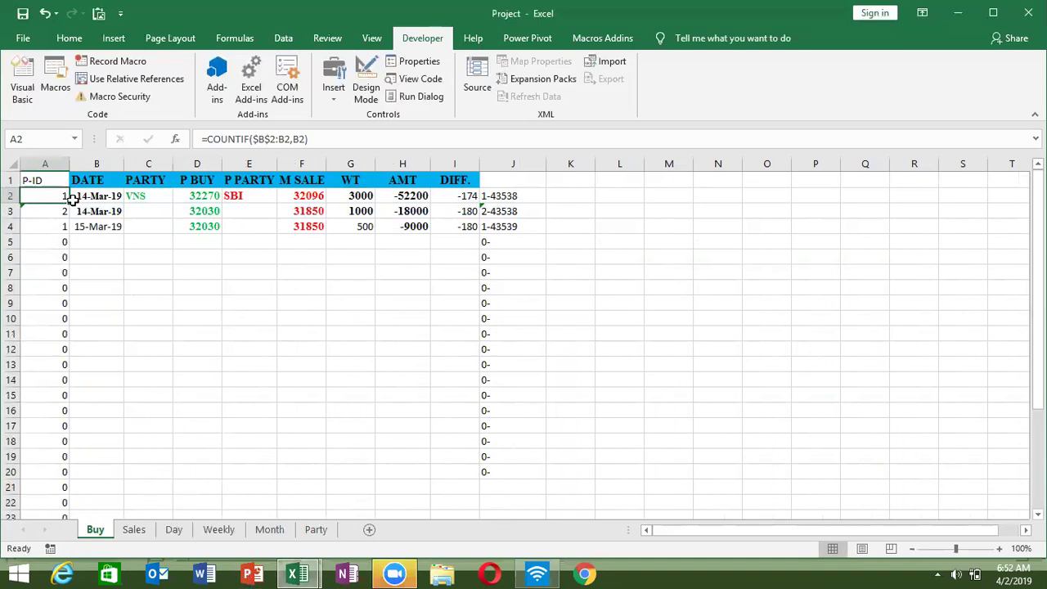
pyautogui.click(350, 192)
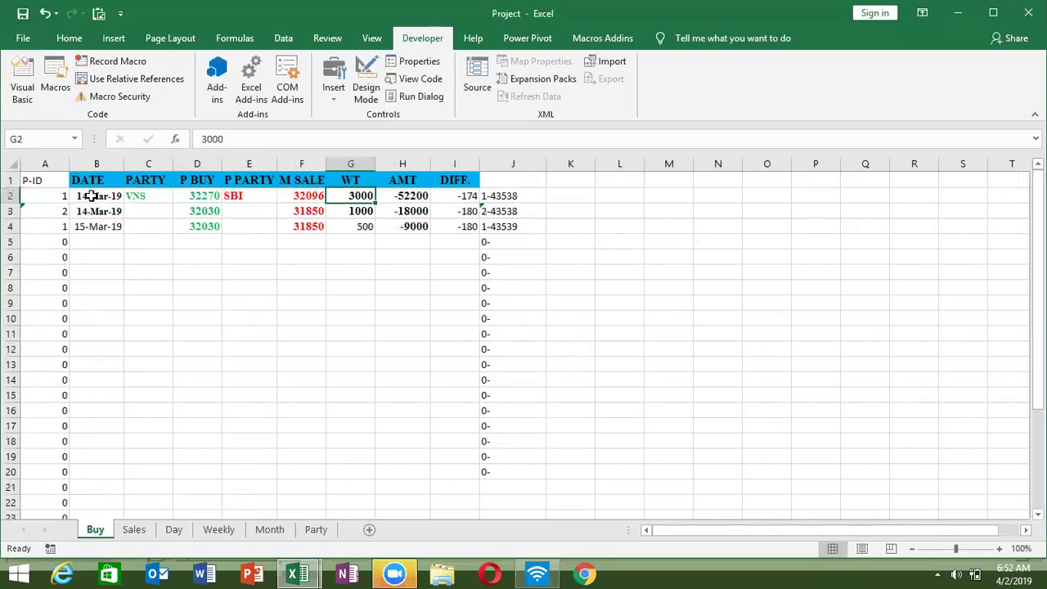
pyautogui.click(73, 196)
pyautogui.click(65, 194)
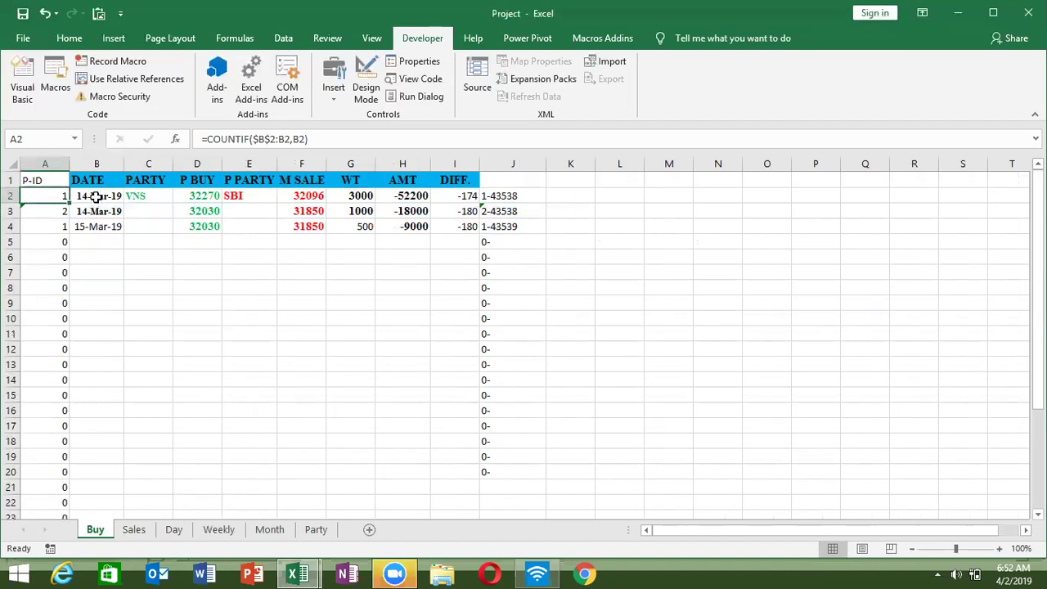
pyautogui.click(96, 196)
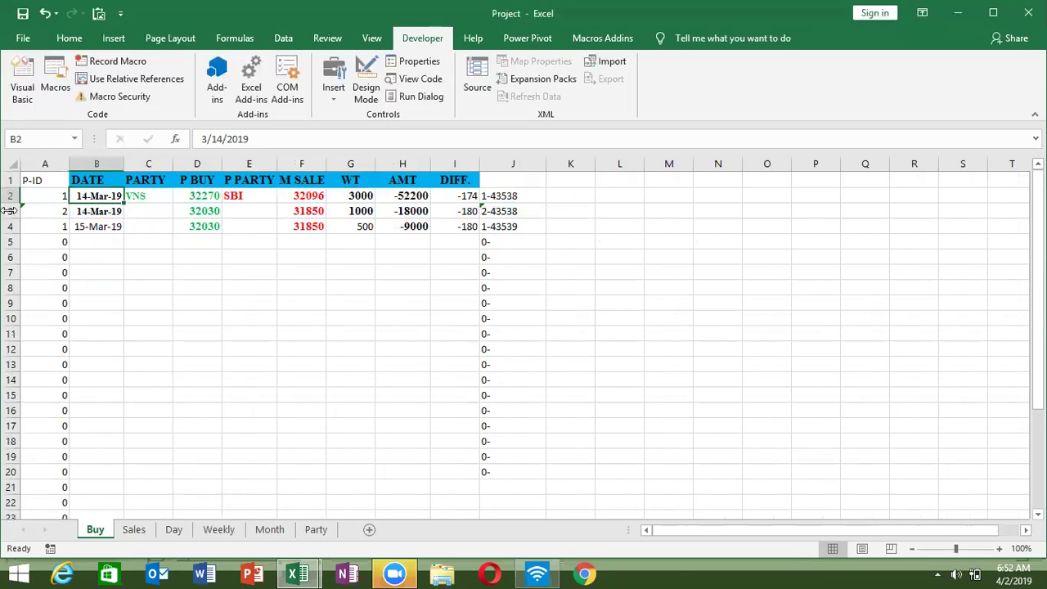
pyautogui.click(45, 195)
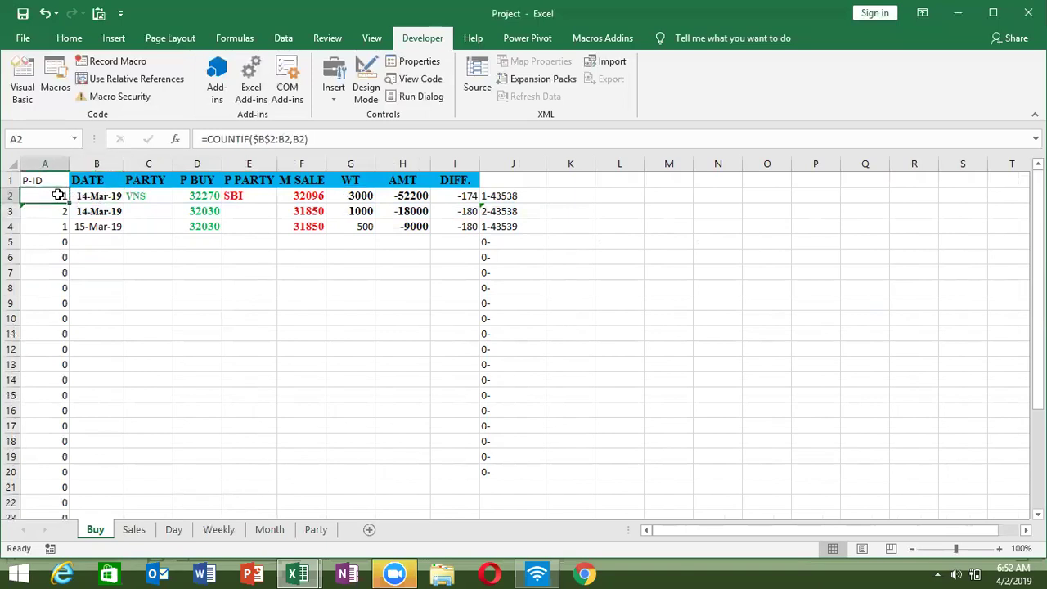
# Paste the copied cells over Buy!A2:B2, then go back to the VBA editor.
pyautogui.moveTo(70, 193); pyautogui.dragTo(102, 196)
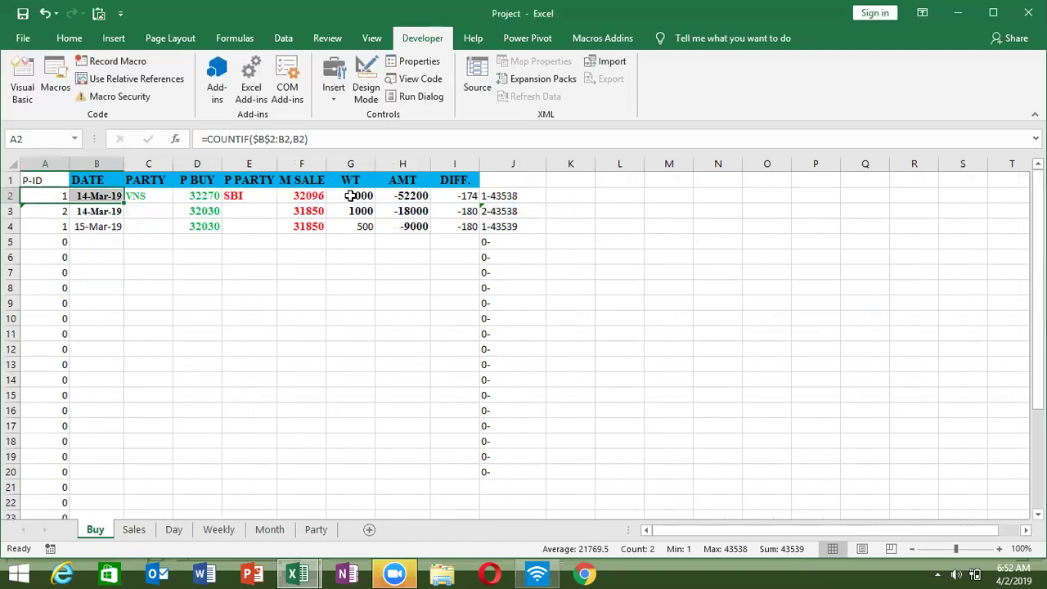
pyautogui.hotkey('ctrl', 'v')
pyautogui.click(60, 212)
pyautogui.press('Escape')
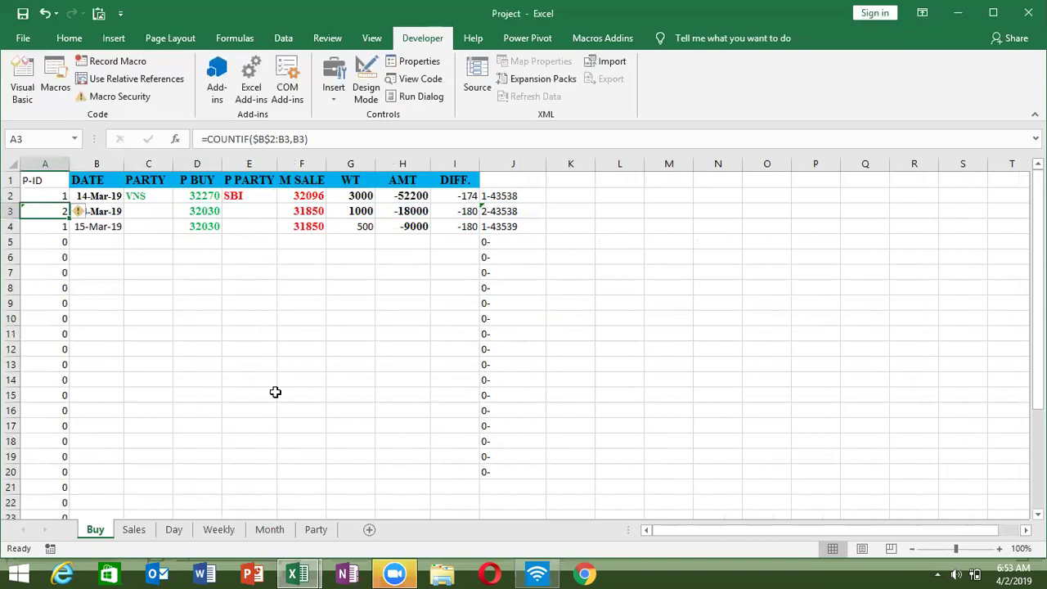
pyautogui.click(297, 572)
pyautogui.click(302, 456)
# Below the CD function, type the CBuy declaration with Range, Integer and Date parameters.
pyautogui.click(212, 320)
pyautogui.press('Return')
pyautogui.write('function ')
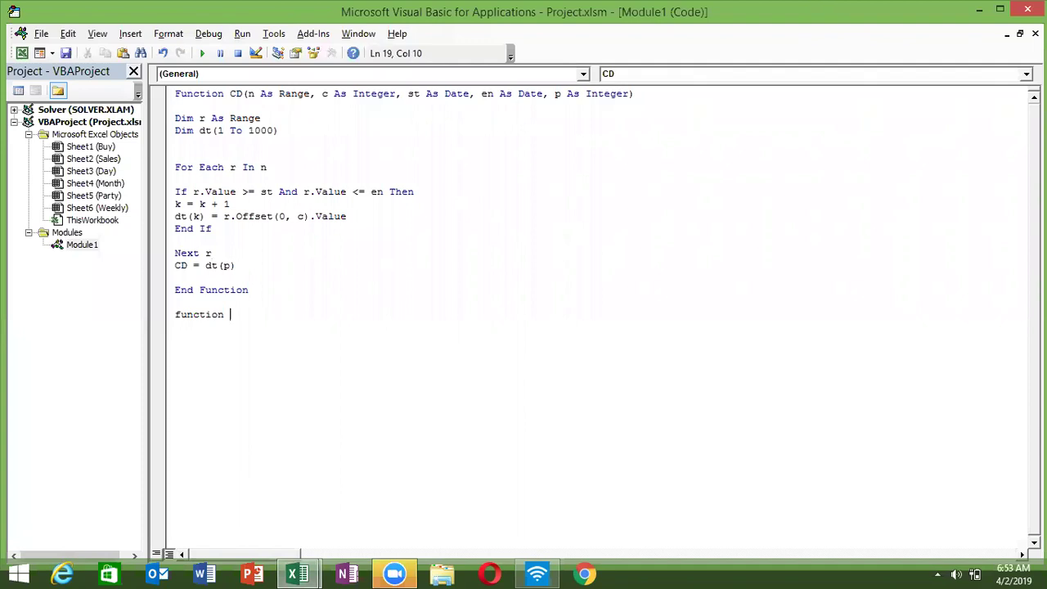
pyautogui.write('CBuy')
pyautogui.write('(')
pyautogui.write('n as ra')
pyautogui.press('Tab')
pyautogui.write(',')
pyautogui.write('c as in')
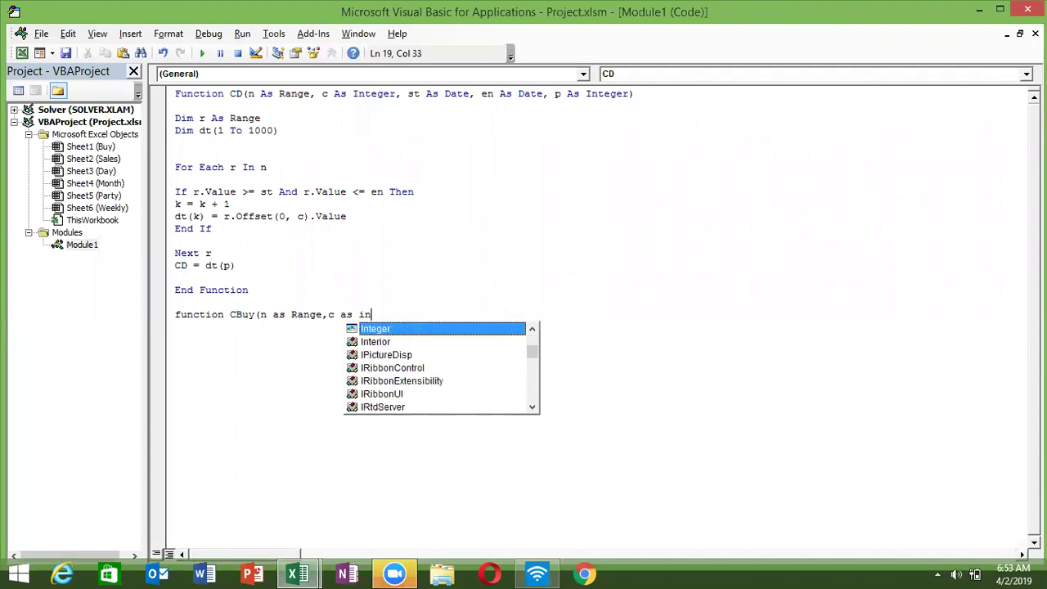
pyautogui.write('t')
pyautogui.press('Tab')
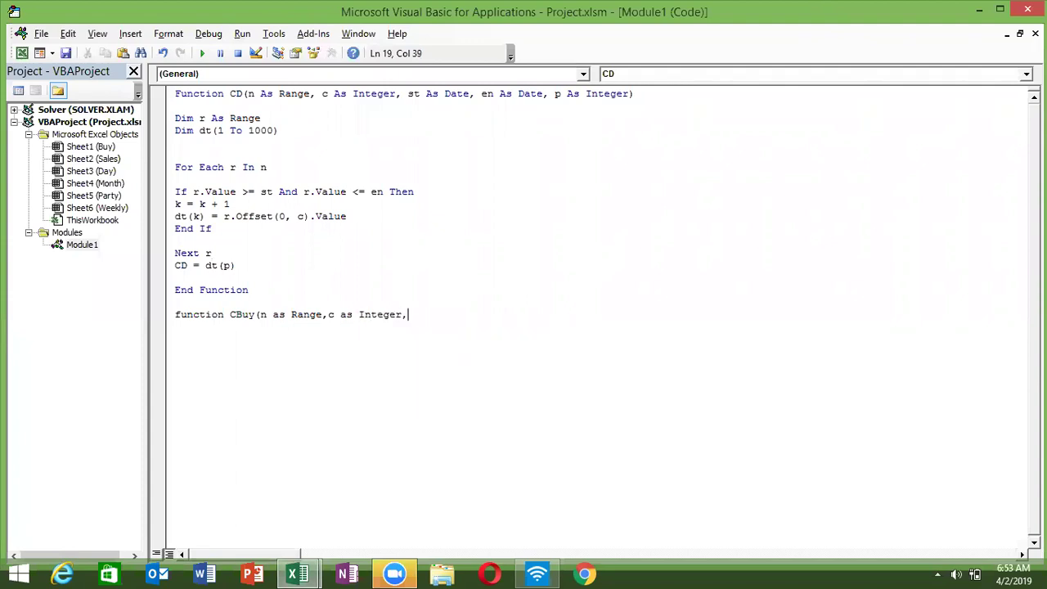
pyautogui.write('st a')
pyautogui.write('s')
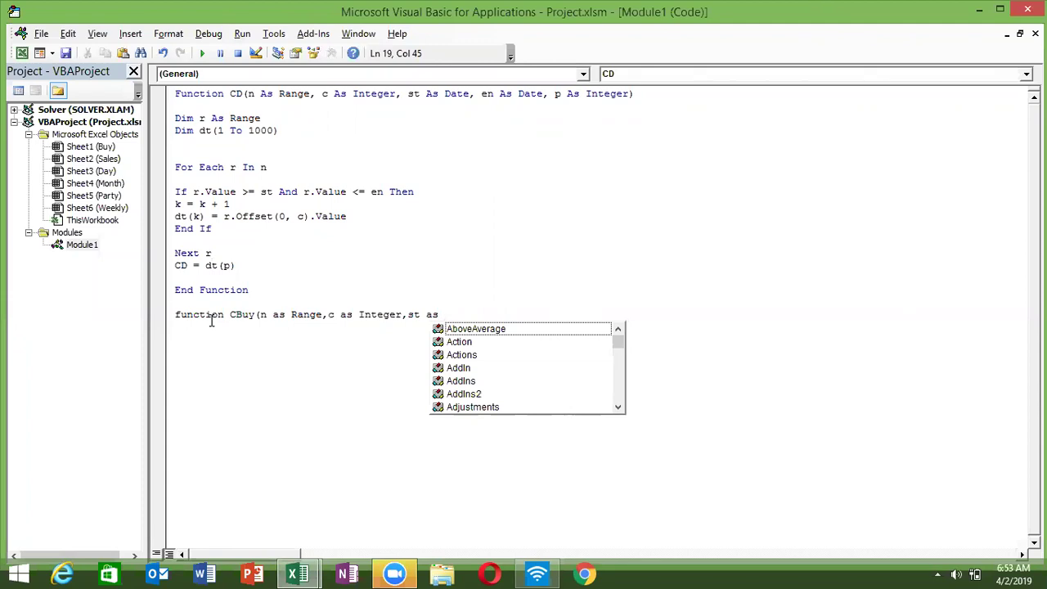
pyautogui.write('d')
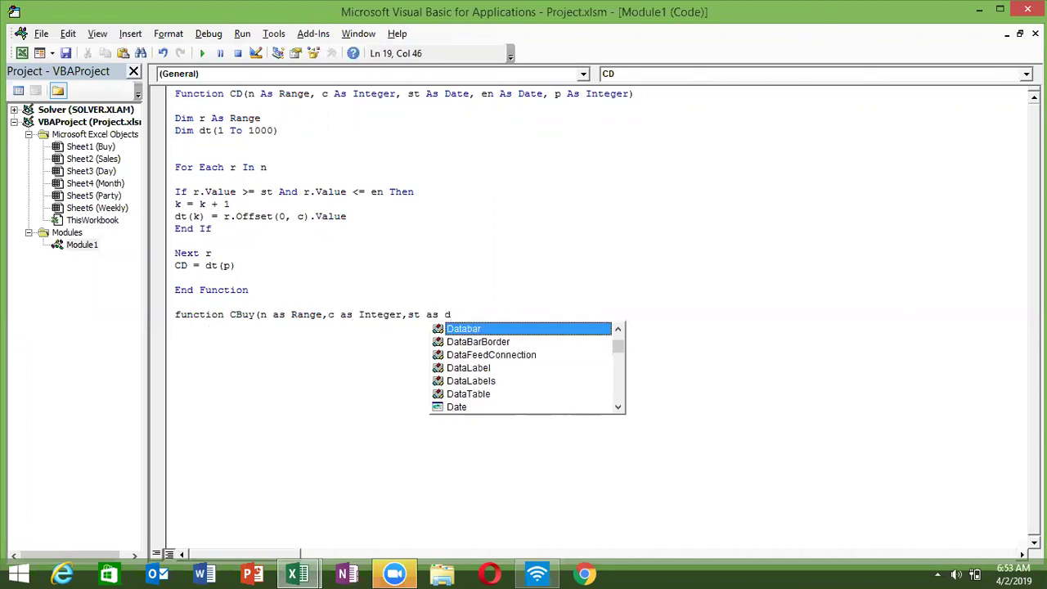
pyautogui.write('ate')
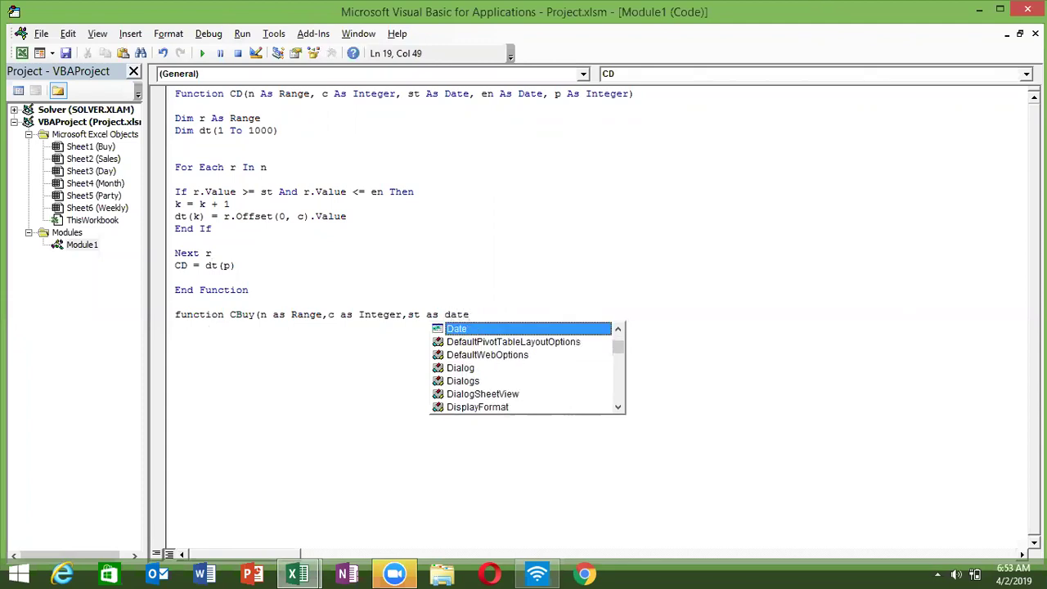
pyautogui.write(',end ')
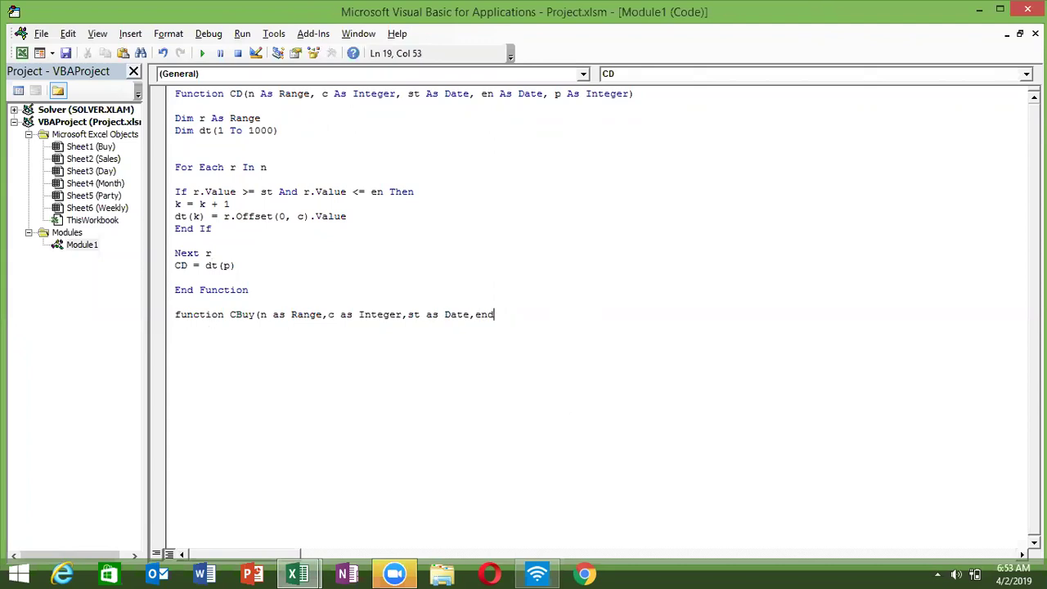
pyautogui.write('as date')
pyautogui.press('Tab')
pyautogui.write(',p as')
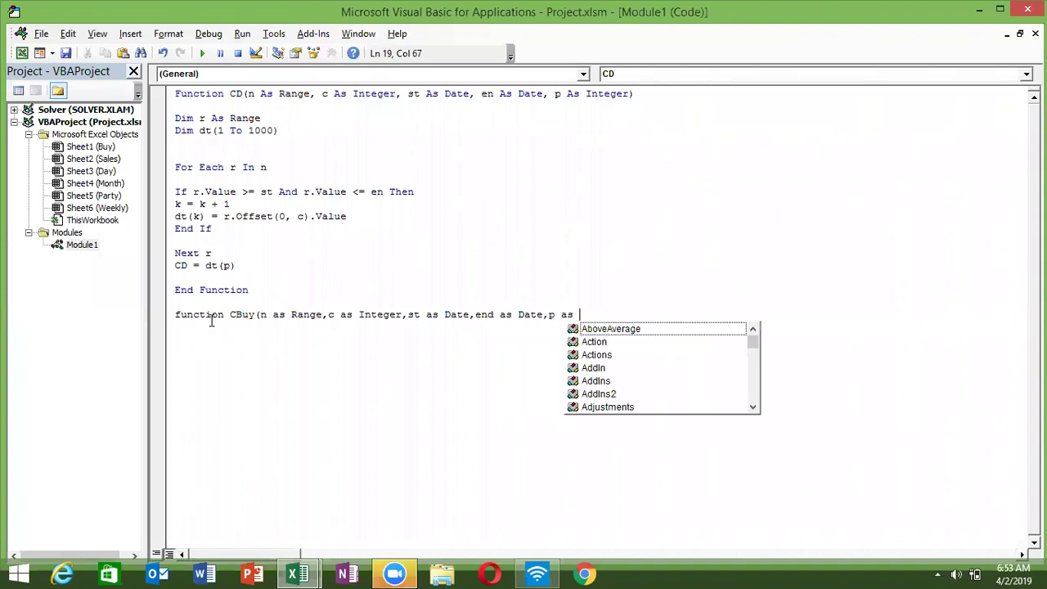
pyautogui.press('BackSpace')
pyautogui.press('BackSpace')
pyautogui.press('BackSpace')
pyautogui.press('BackSpace')
pyautogui.press('BackSpace')
pyautogui.press('BackSpace')
pyautogui.write(')')
# Rename the invalid 'end' parameter to 'en' and open an empty body for CBuy.
pyautogui.press('Return')
pyautogui.press('Return')
pyautogui.press('Left')
pyautogui.press('Left')
pyautogui.press('Delete')
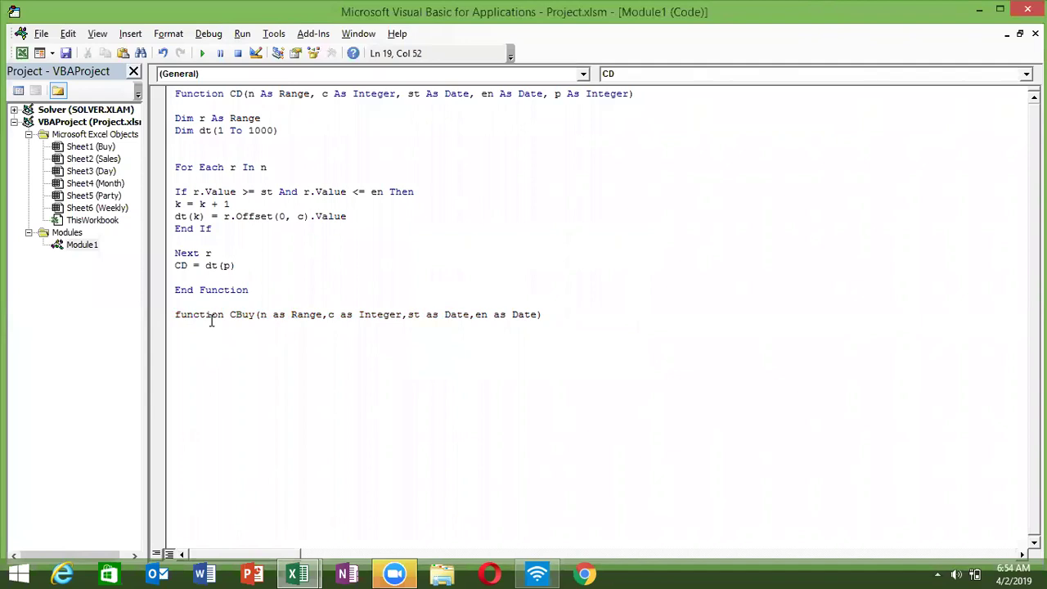
pyautogui.press('End')
pyautogui.press('Return')
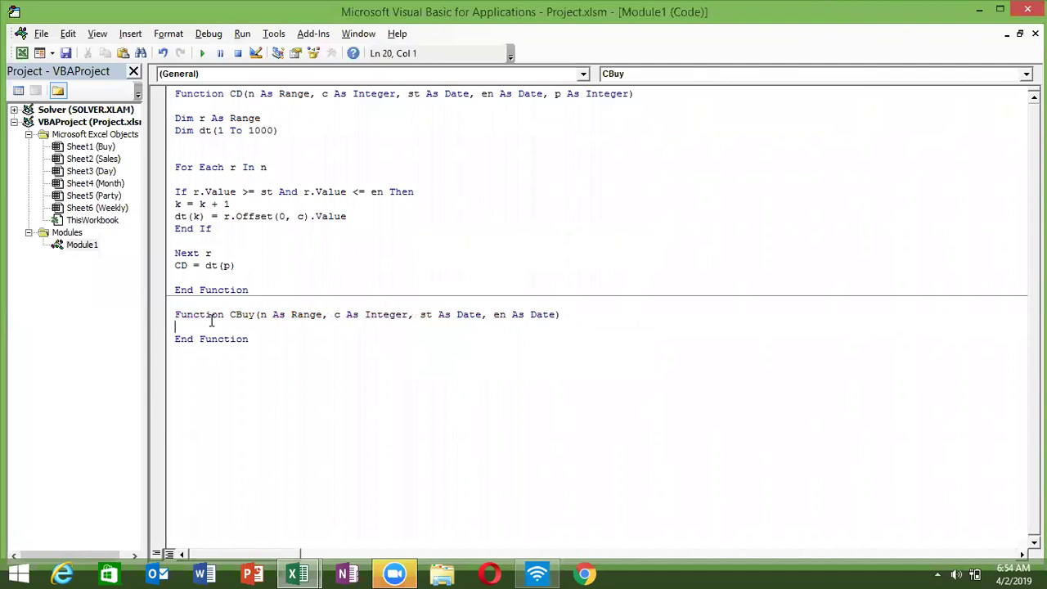
pyautogui.press('Return')
pyautogui.press('Return')
pyautogui.press('Return')
pyautogui.press('Return')
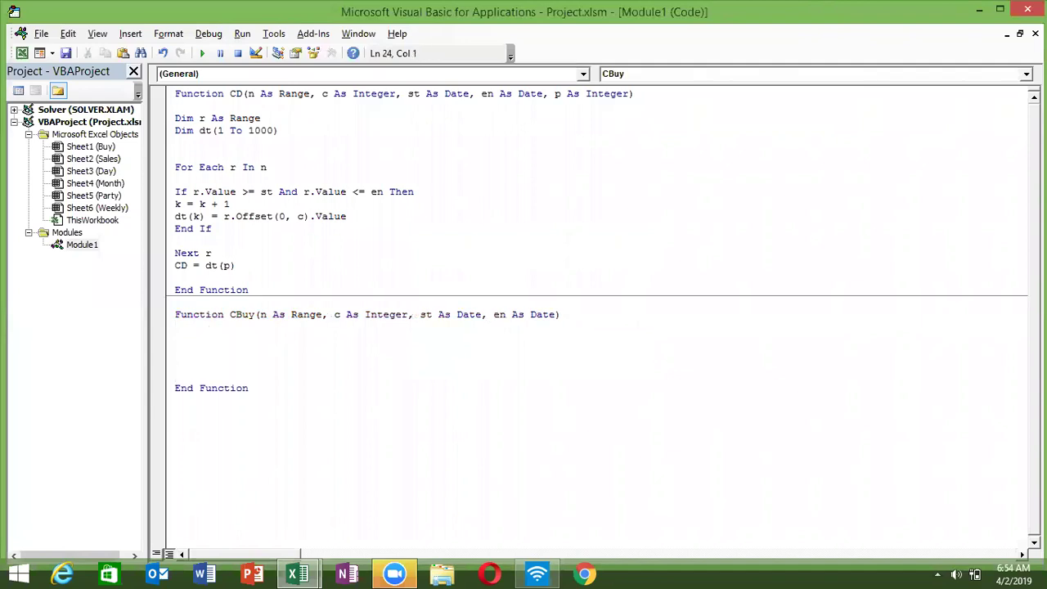
# Declare r As Range and add a For Each r In n ... Next r loop.
pyautogui.click(219, 341)
pyautogui.press('Return')
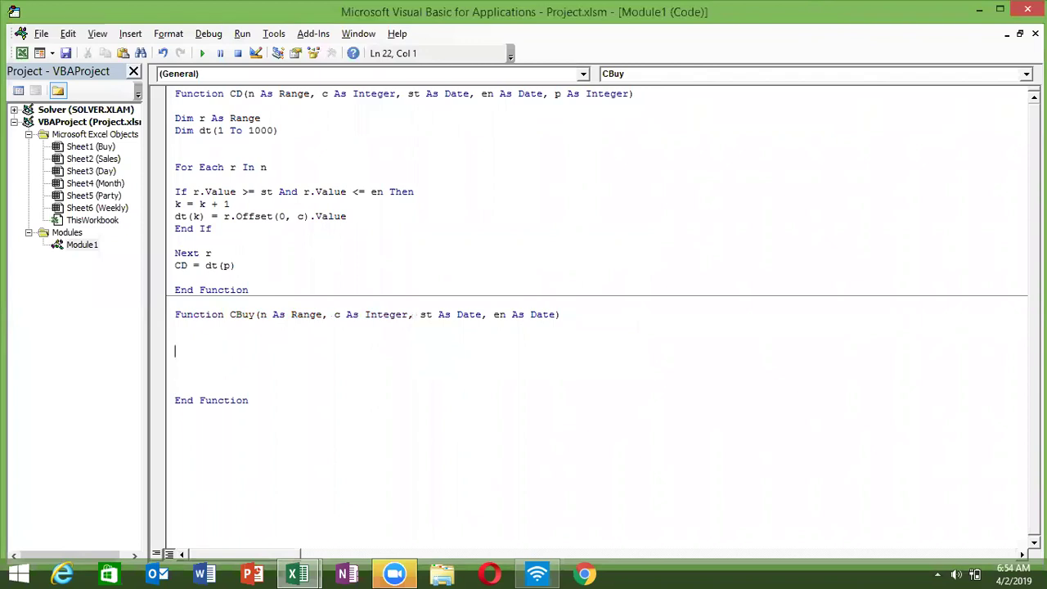
pyautogui.write('dim r as ra')
pyautogui.press('Return')
pyautogui.press('Return')
pyautogui.write('for each r in ')
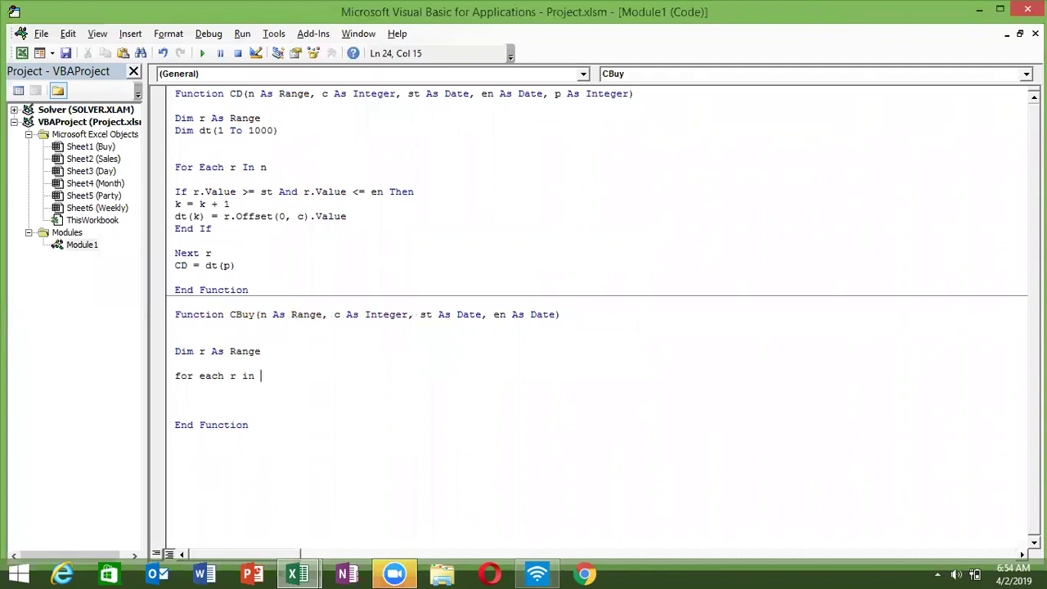
pyautogui.write('n')
pyautogui.press('Return')
pyautogui.press('Return')
pyautogui.press('Return')
pyautogui.write('nea')
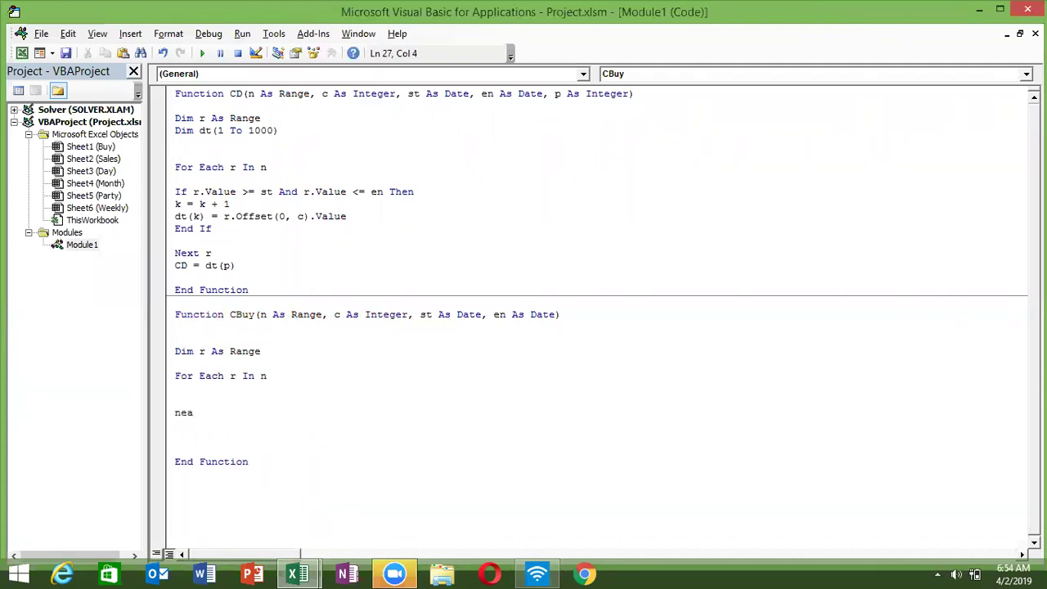
pyautogui.press('BackSpace')
pyautogui.write('xt ')
pyautogui.write('r')
pyautogui.press('Up')
pyautogui.press('Return')
pyautogui.press('Return')
pyautogui.press('Up')
pyautogui.press('Up')
# Inside the loop, add If r.Value >= st And r.Value <= en Then with k = k + 1.
pyautogui.write('if r.v')
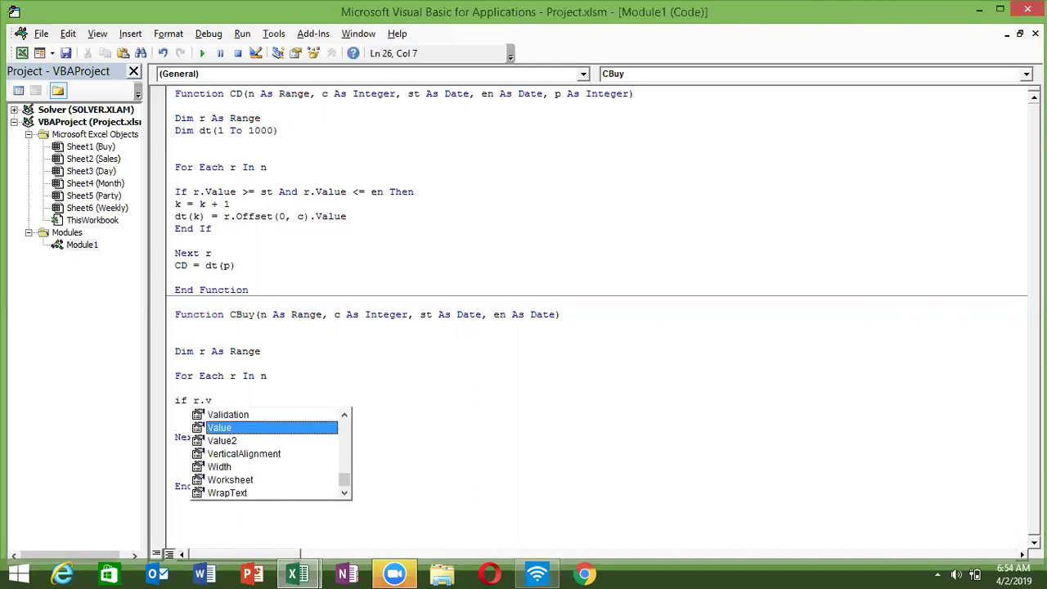
pyautogui.press('Tab')
pyautogui.write('>=')
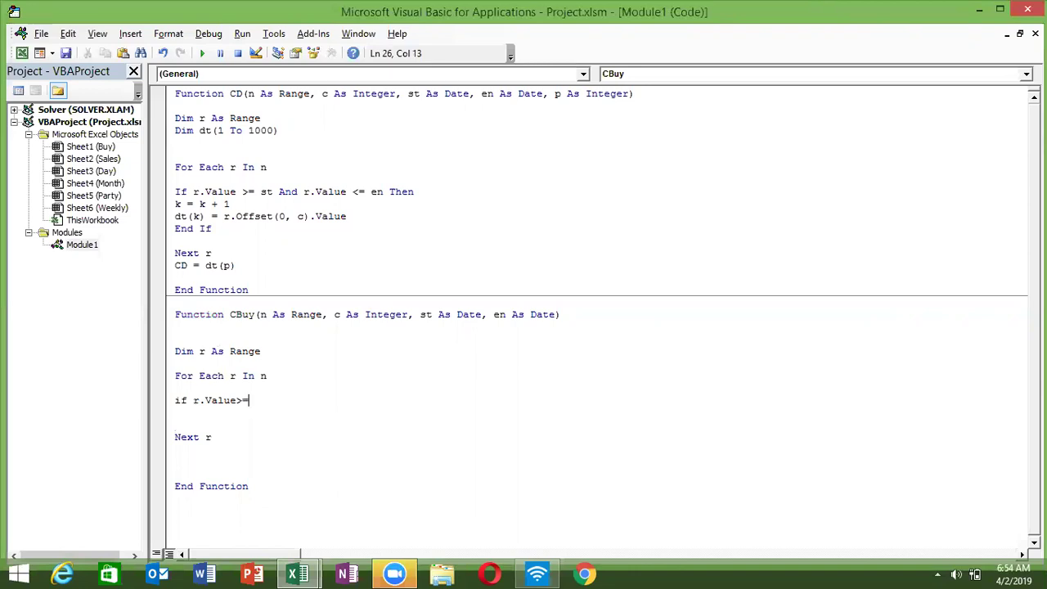
pyautogui.write('st and ')
pyautogui.write('r.V')
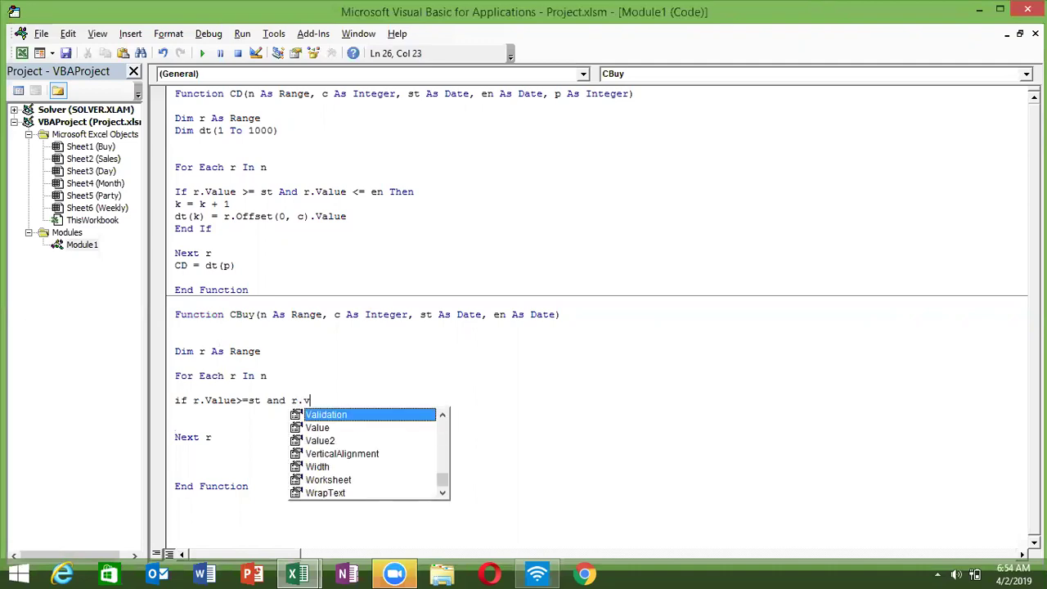
pyautogui.write('alue<=')
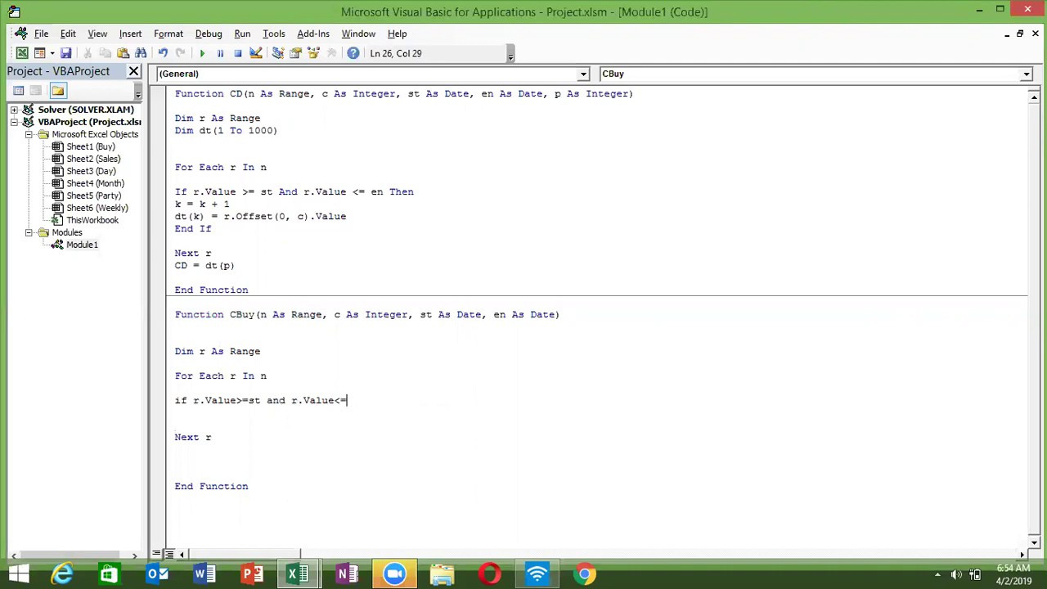
pyautogui.write('en')
pyautogui.write('Then')
pyautogui.press('Return')
pyautogui.press('Return')
pyautogui.press('Return')
pyautogui.press('Up')
pyautogui.press('Up')
pyautogui.press('Down')
pyautogui.press('Down')
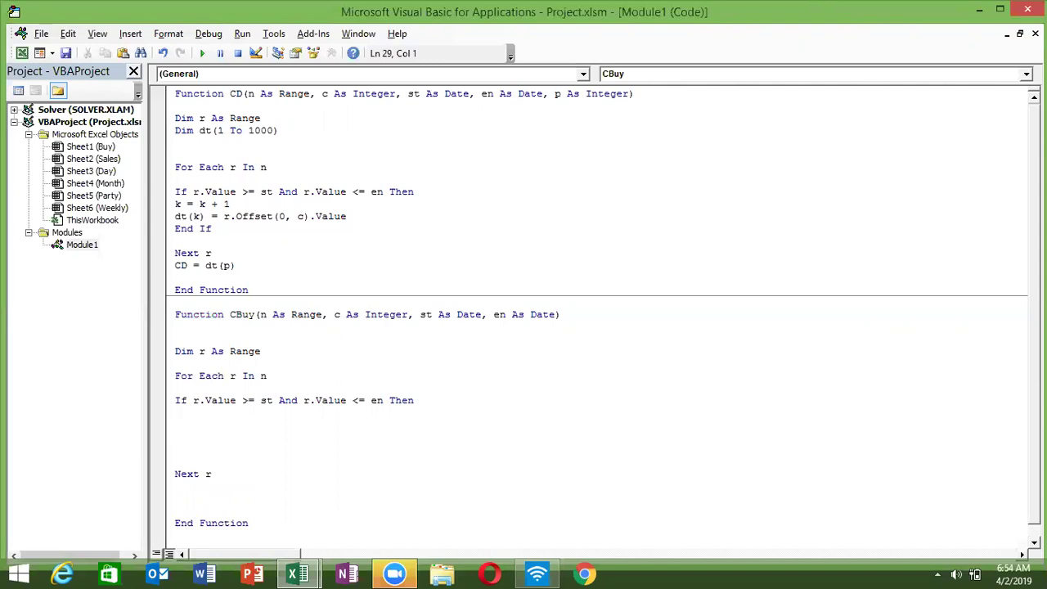
pyautogui.press('Up')
pyautogui.press('Up')
pyautogui.write('k = ')
pyautogui.write('k + ')
pyautogui.write('1')
pyautogui.press('Return')
pyautogui.click(203, 376)
pyautogui.click(175, 387)
pyautogui.press('Return')
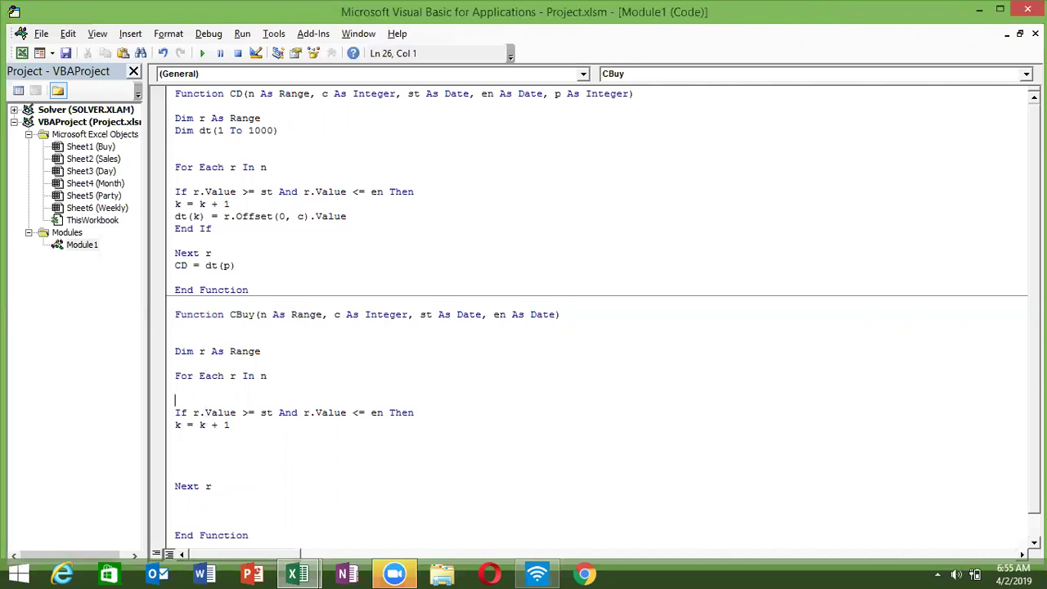
# Declare the array dt(1 To 1000) below Dim r As Range in CBuy.
pyautogui.click(175, 375)
pyautogui.press('Up')
pyautogui.press('Up')
pyautogui.click(175, 363)
pyautogui.press('Return')
pyautogui.press('Up')
pyautogui.write('dim ')
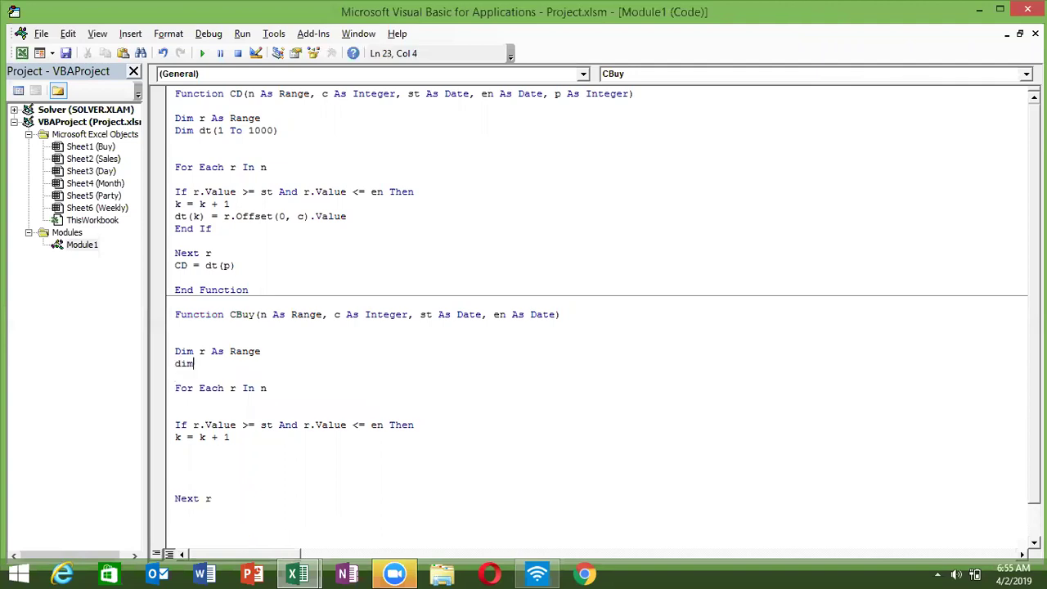
pyautogui.write('dt as ra')
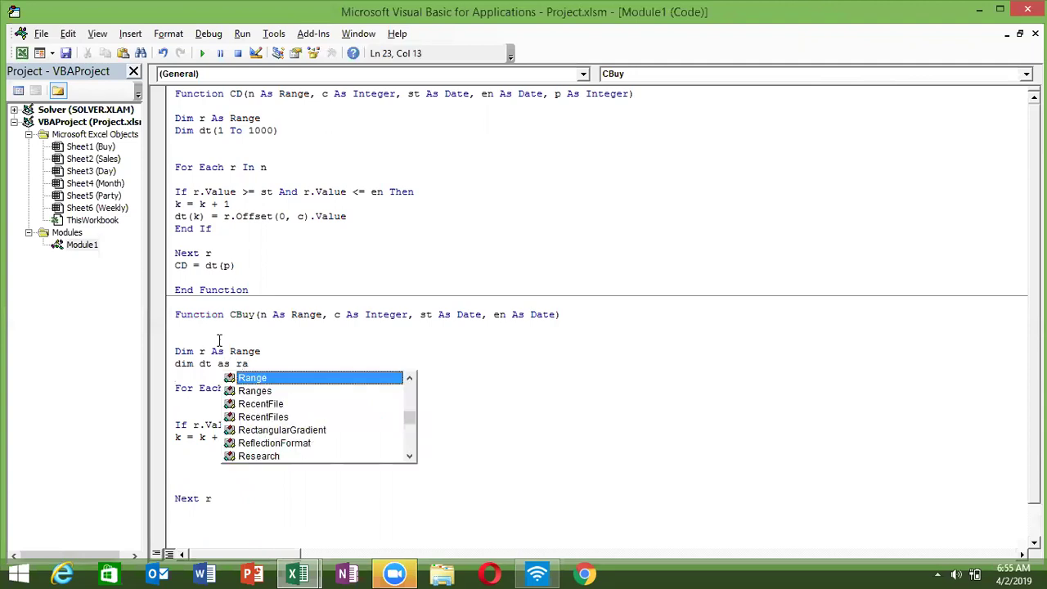
pyautogui.write('\\')
pyautogui.press('BackSpace')
pyautogui.press('BackSpace')
pyautogui.press('BackSpace')
pyautogui.press('BackSpace')
pyautogui.press('BackSpace')
pyautogui.press('BackSpace')
pyautogui.press('BackSpace')
pyautogui.press('BackSpace')
pyautogui.write('(1 to 1000)')
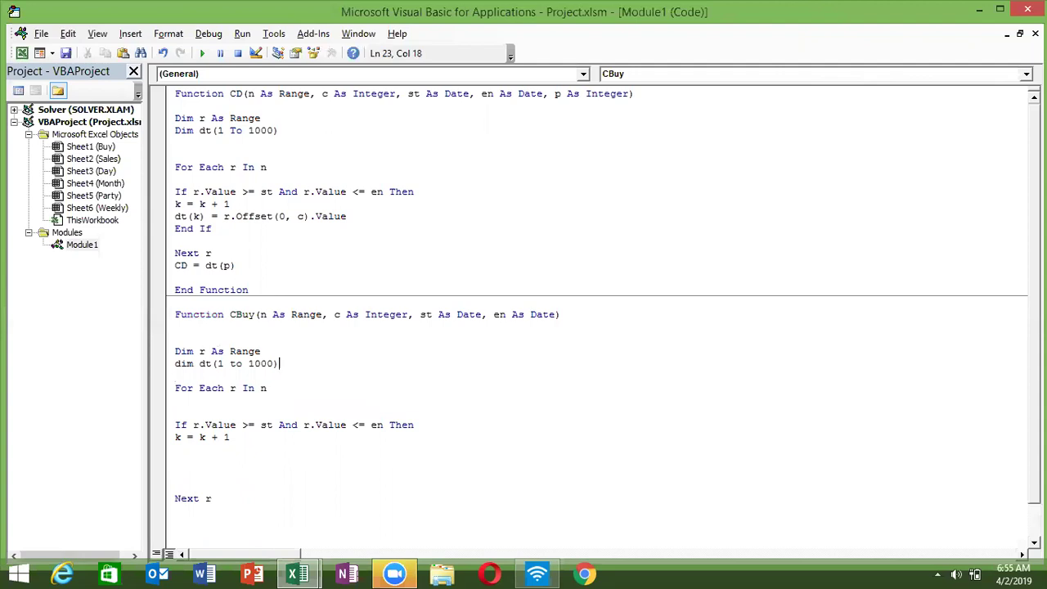
pyautogui.press('Down')
# Enlarge both CD's and CBuy's array bounds to 10000.
pyautogui.press('Down')
pyautogui.press('Down')
pyautogui.press('Down')
pyautogui.press('Down')
pyautogui.press('Down')
pyautogui.press('Down')
pyautogui.press('Down')
pyautogui.press('Down')
pyautogui.press('Up')
pyautogui.press('Up')
pyautogui.click(230, 437)
pyautogui.click(175, 412)
pyautogui.click(279, 425)
pyautogui.press('Down')
pyautogui.press('Down')
pyautogui.press('Down')
pyautogui.click(262, 130)
pyautogui.write('0')
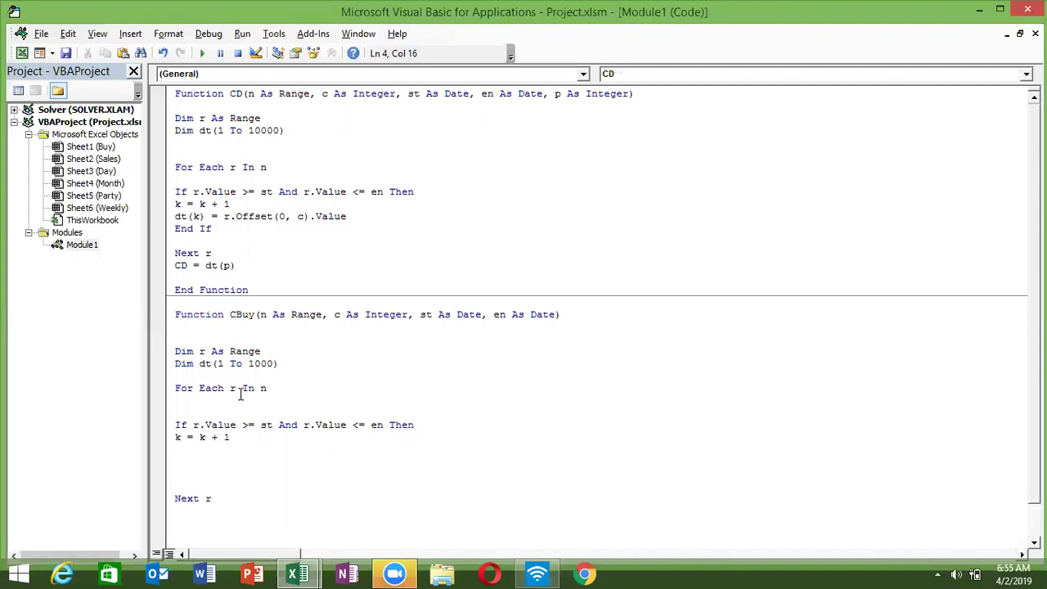
pyautogui.click(260, 365)
pyautogui.write('0')
# Store r.Offset(0, c).Value in dt(k) and close the If with End If.
pyautogui.click(193, 449)
pyautogui.write('dt')
pyautogui.write('(k')
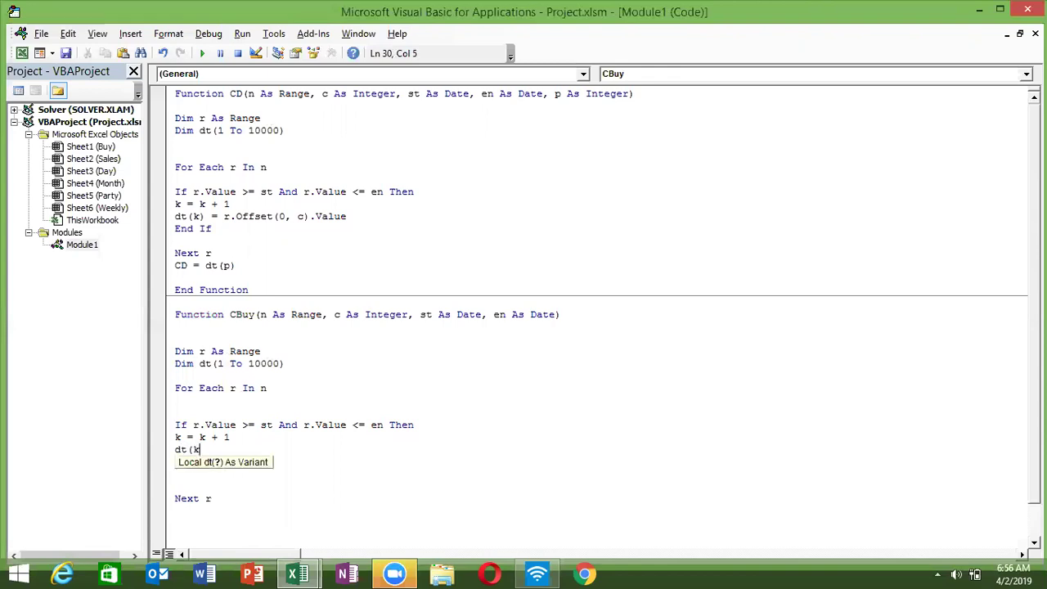
pyautogui.write(')=')
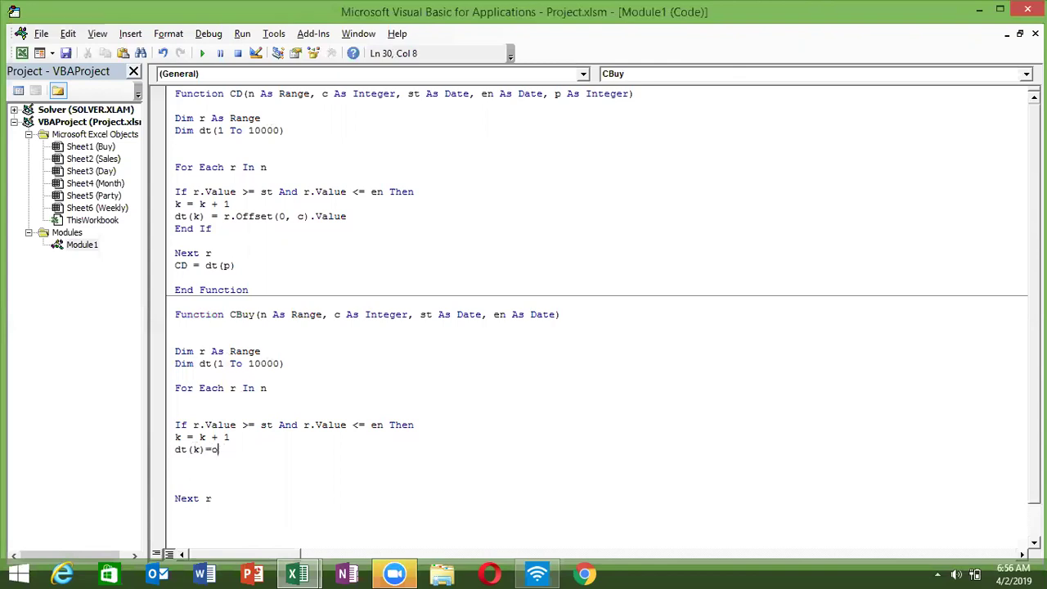
pyautogui.write('r.of')
pyautogui.press('Tab')
pyautogui.write('(')
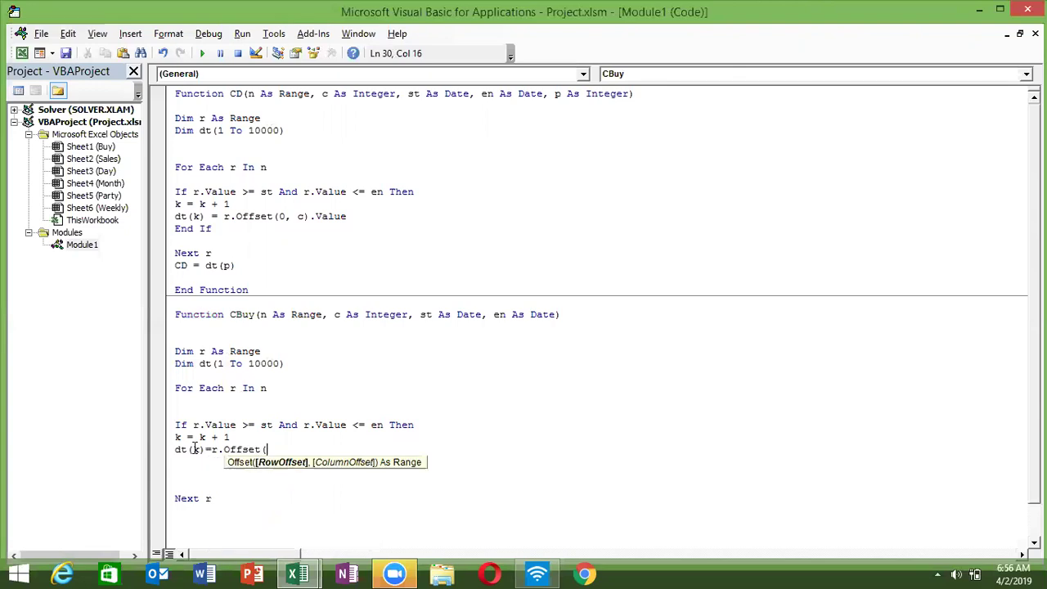
pyautogui.write('0,c')
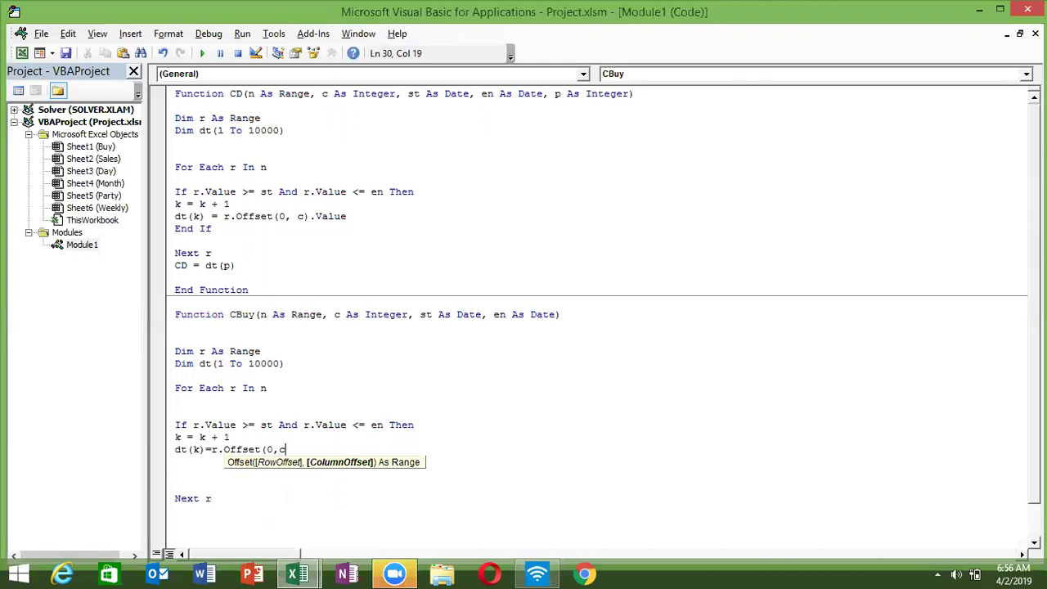
pyautogui.write(').Va')
pyautogui.press('Down')
pyautogui.press('Tab')
pyautogui.press('Return')
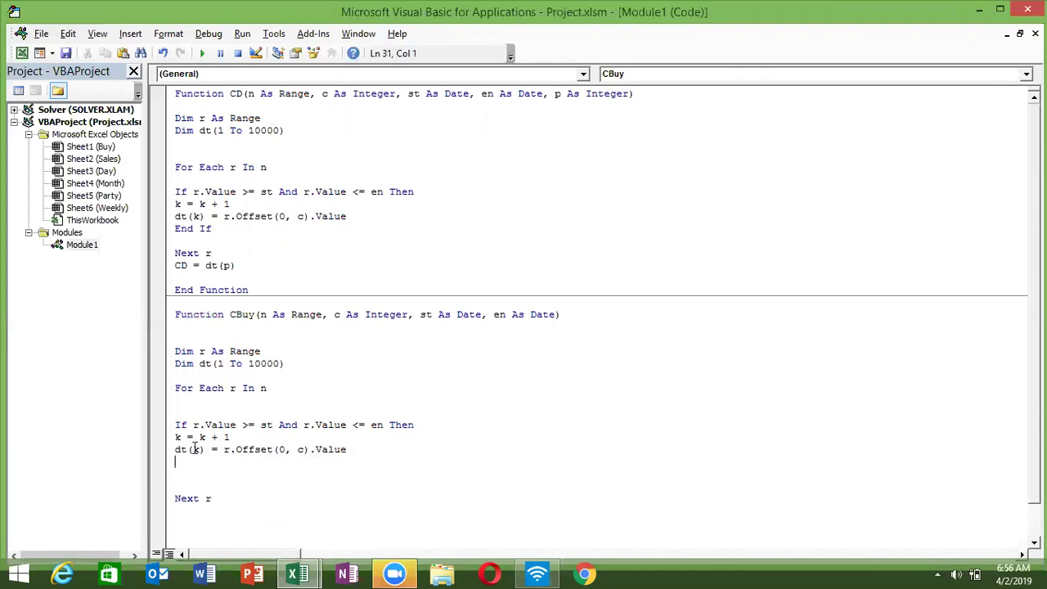
pyautogui.write('end ')
pyautogui.write('if')
pyautogui.press('Down')
pyautogui.press('Down')
pyautogui.press('Down')
pyautogui.press('Down')
pyautogui.press('Down')
pyautogui.press('Down')
# Append a fifth parameter p As Integer to the CBuy declaration.
pyautogui.press('Up')
pyautogui.press('Up')
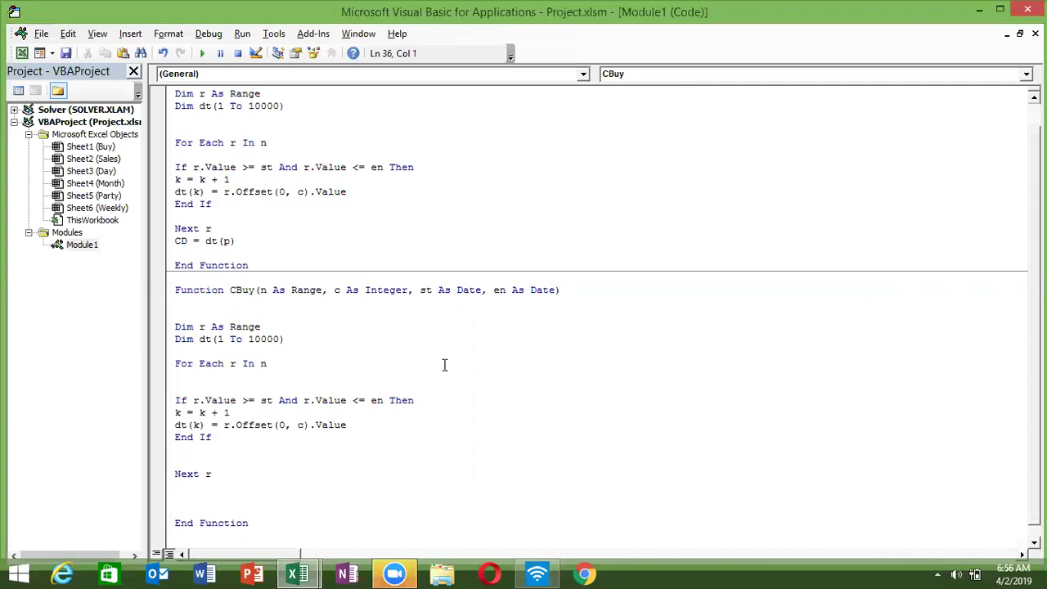
pyautogui.click(557, 290)
pyautogui.write(',p')
pyautogui.write(' As ')
pyautogui.write('i')
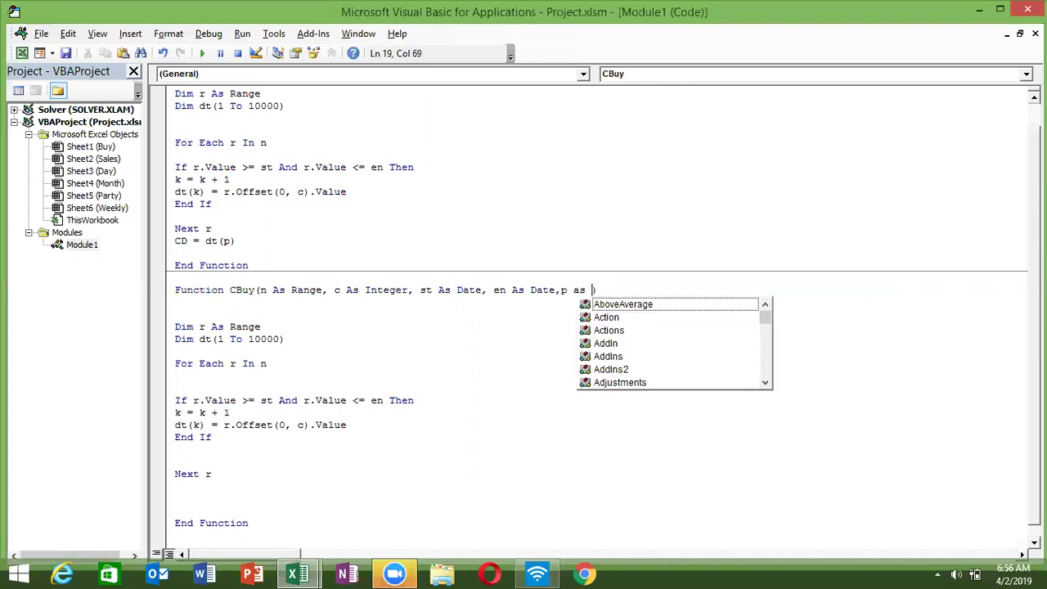
pyautogui.write('n')
pyautogui.press('Return')
pyautogui.press('Down')
pyautogui.press('Down')
pyautogui.press('Down')
pyautogui.press('Down')
pyautogui.press('Down')
pyautogui.press('Down')
# Add a CBuy (p) line above End Function and return to Excel.
pyautogui.press('Up')
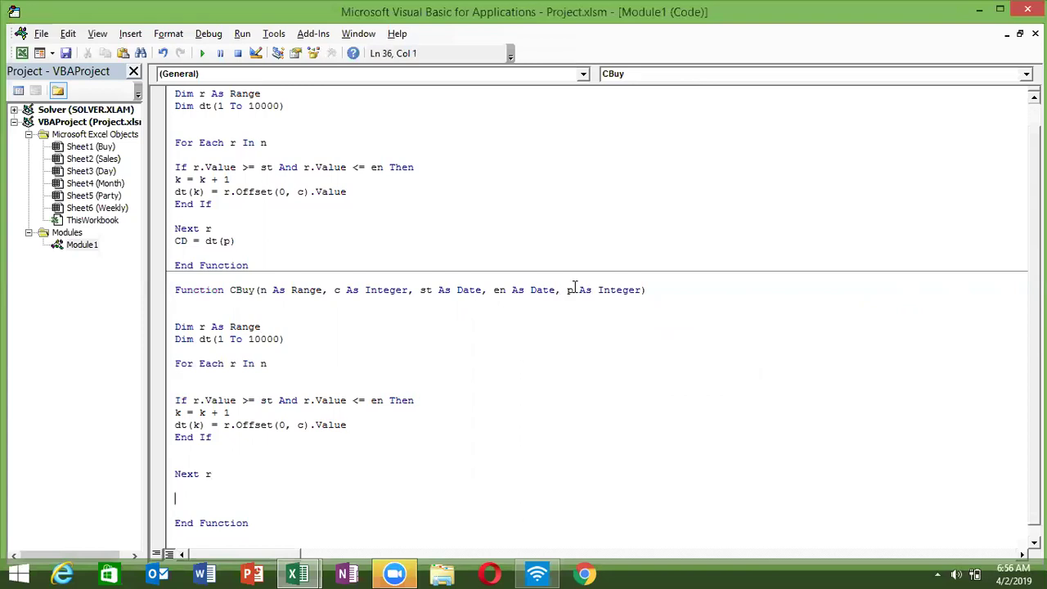
pyautogui.write('c')
pyautogui.write('Buy')
pyautogui.write('(')
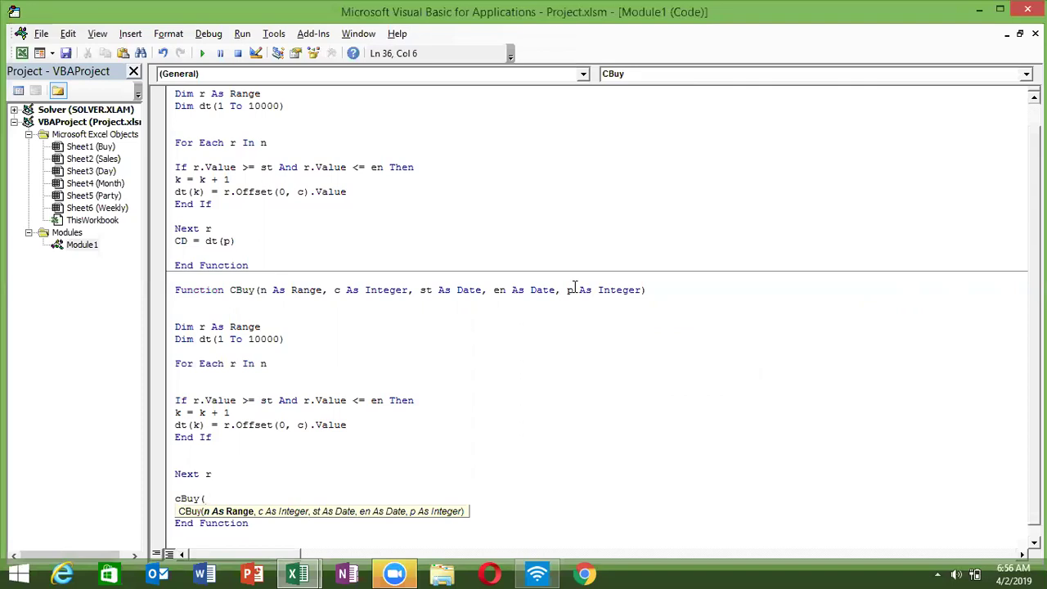
pyautogui.write('p)')
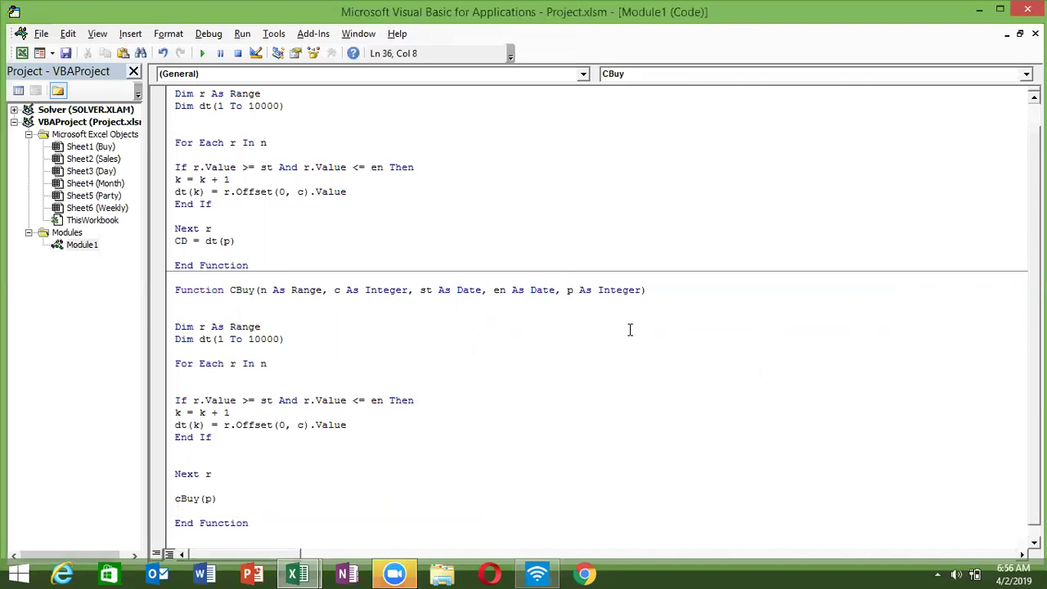
pyautogui.click(245, 478)
pyautogui.hotkey('alt', 'F11')
# Start =CBuy( in Weekly!D7 and reference the Buy sheet dates from B2 downward.
pyautogui.click(224, 533)
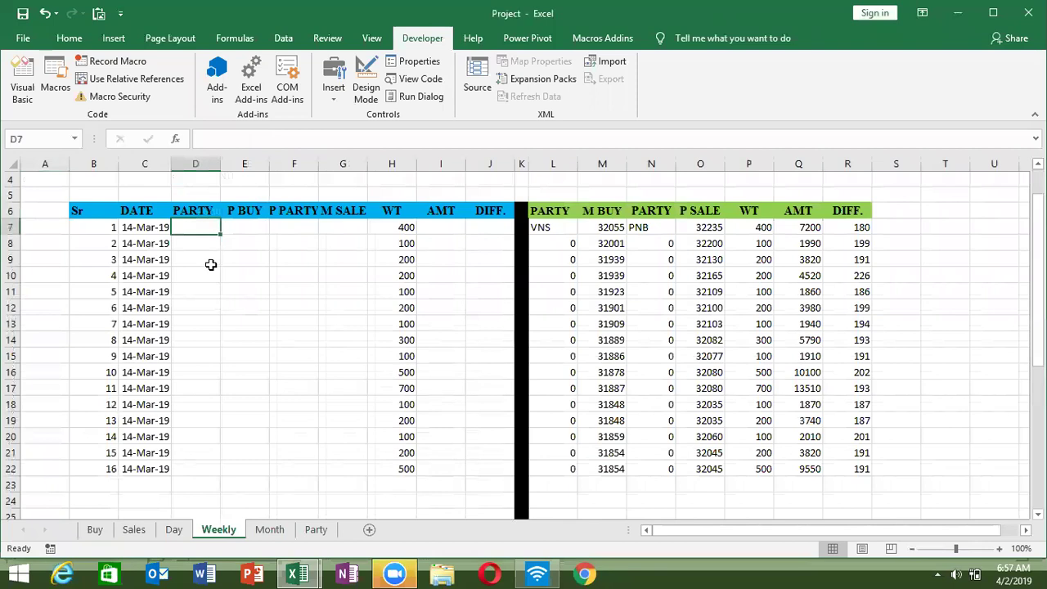
pyautogui.write('=c')
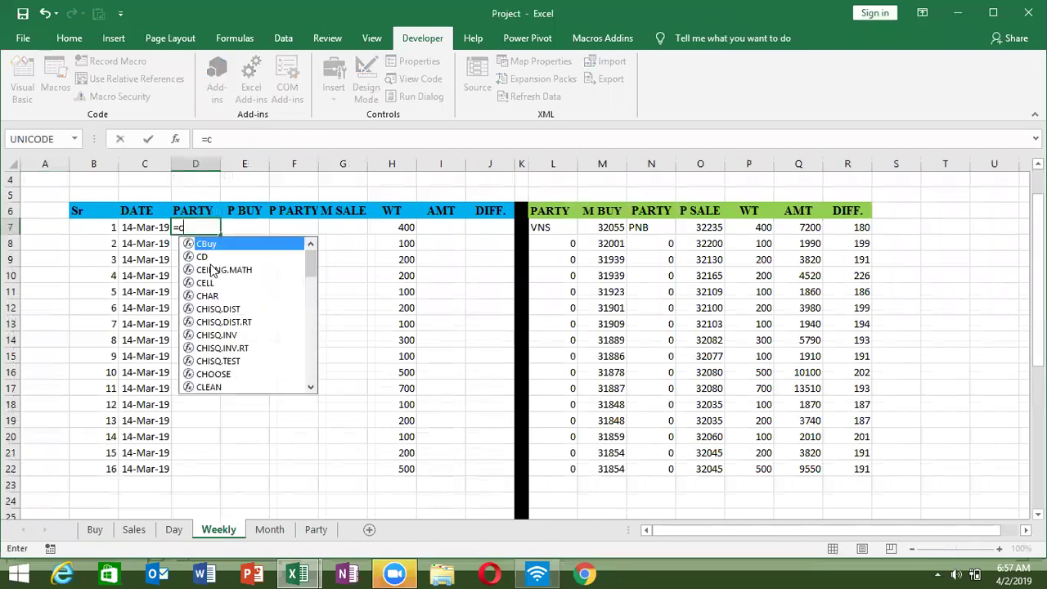
pyautogui.press('Tab')
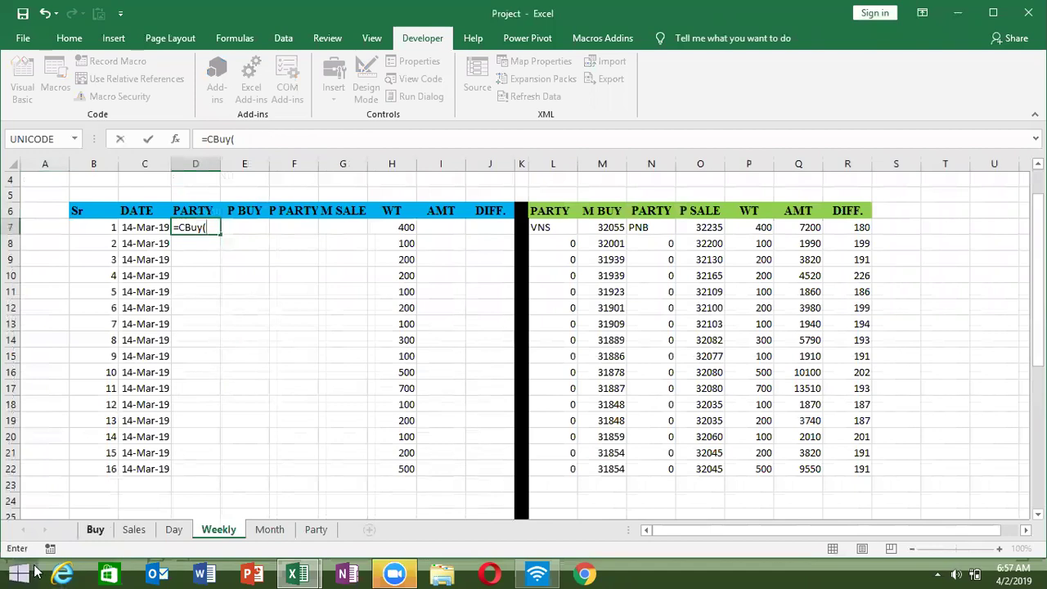
pyautogui.click(97, 529)
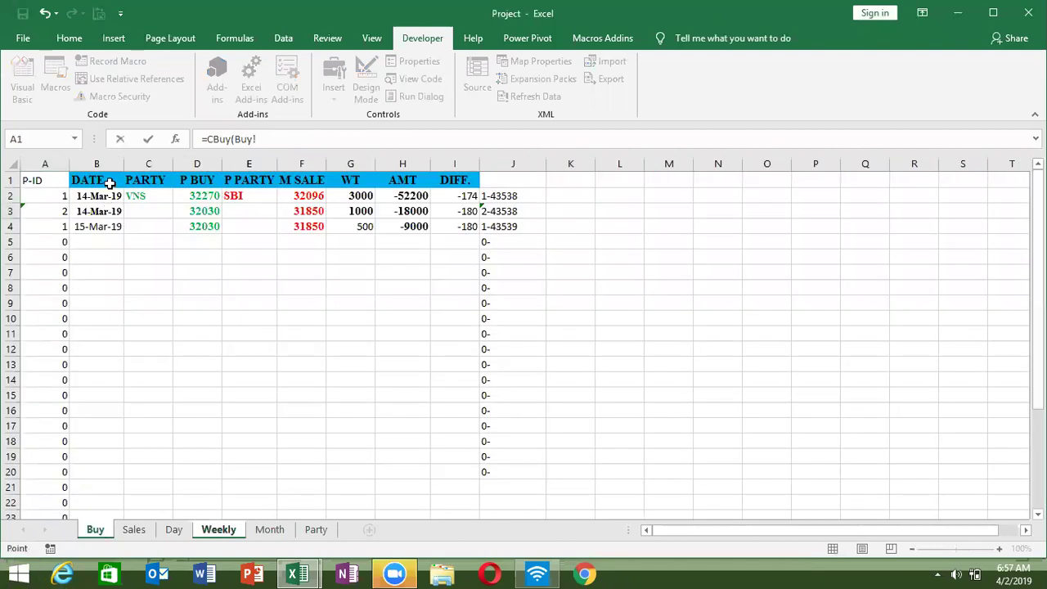
pyautogui.moveTo(105, 190); pyautogui.dragTo(102, 426)
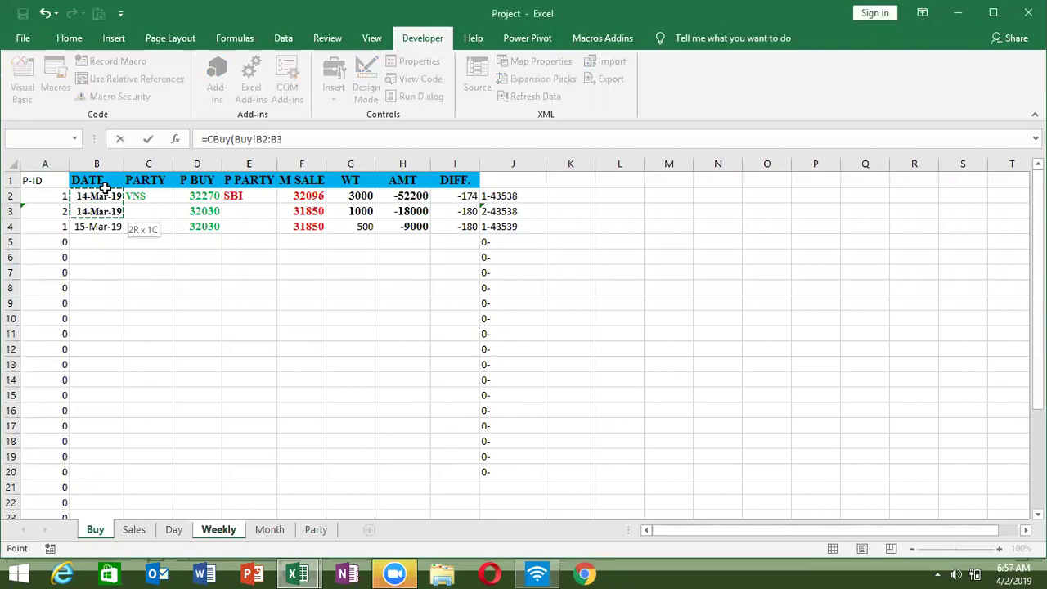
pyautogui.hotkey('shift', 'Down')
pyautogui.hotkey('shift', 'Down')
pyautogui.hotkey('shift', 'Down')
pyautogui.hotkey('shift', 'Down')
pyautogui.hotkey('shift', 'Down')
pyautogui.hotkey('shift', 'Down')
pyautogui.hotkey('shift', 'Down')
pyautogui.hotkey('shift', 'Down')
pyautogui.hotkey('shift', 'Down')
pyautogui.hotkey('shift', 'Down')
pyautogui.hotkey('shift', 'Down')
pyautogui.hotkey('shift', 'Down')
pyautogui.hotkey('shift', 'Down')
pyautogui.hotkey('shift', 'Down')
pyautogui.hotkey('shift', 'Down')
pyautogui.hotkey('shift', 'Down')
pyautogui.hotkey('shift', 'Down')
pyautogui.hotkey('shift', 'Down')
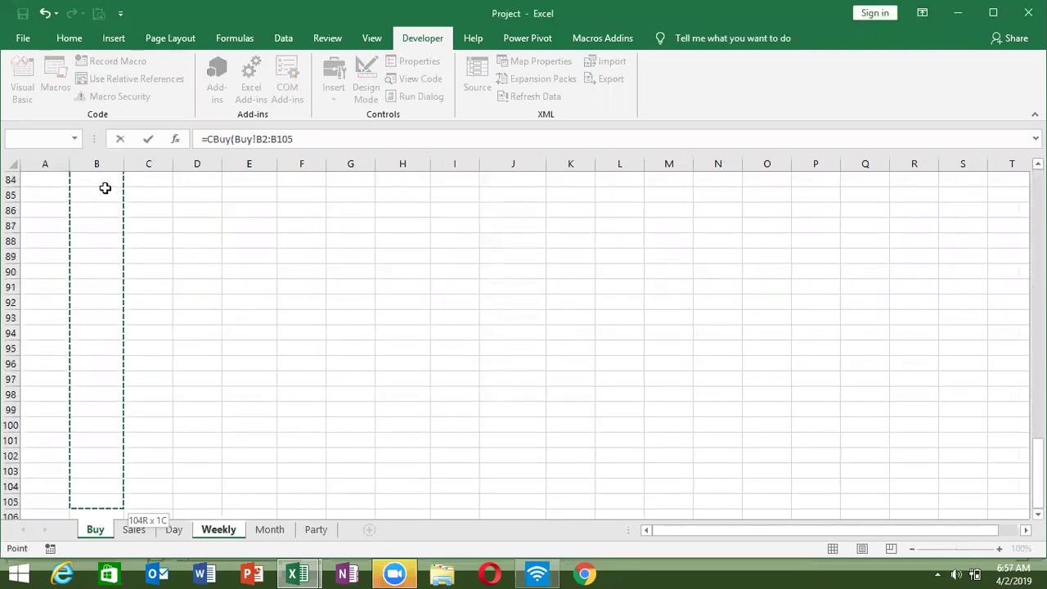
# Change the range to Buy!B2:B10000 and add 0 as the second argument.
pyautogui.click(306, 139)
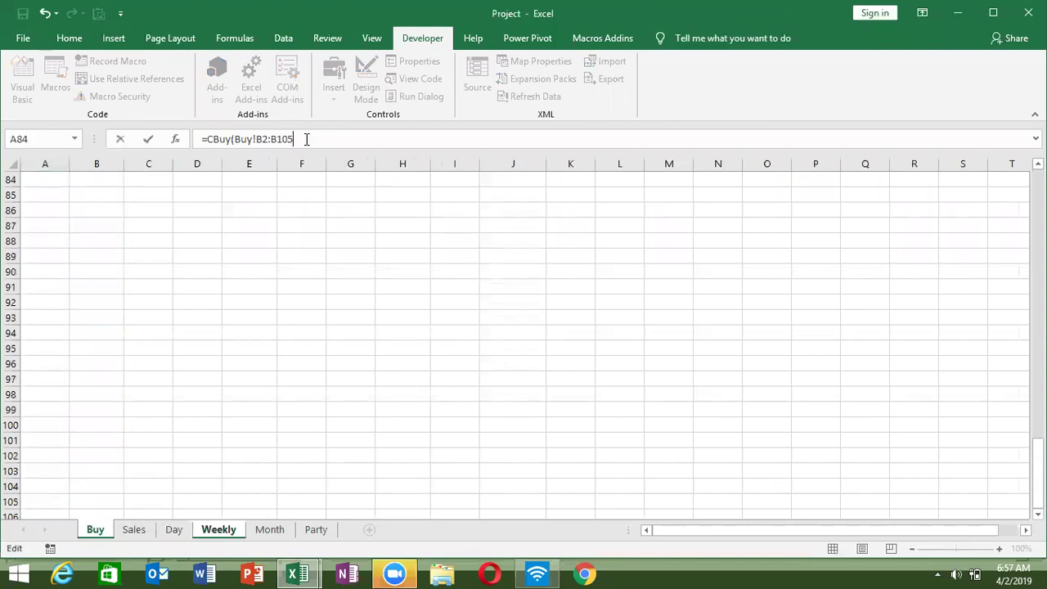
pyautogui.press('BackSpace')
pyautogui.press('BackSpace')
pyautogui.press('BackSpace')
pyautogui.press('BackSpace')
pyautogui.write('B1000')
pyautogui.write('0')
pyautogui.write('),')
pyautogui.press('BackSpace')
pyautogui.press('BackSpace')
pyautogui.click(227, 534)
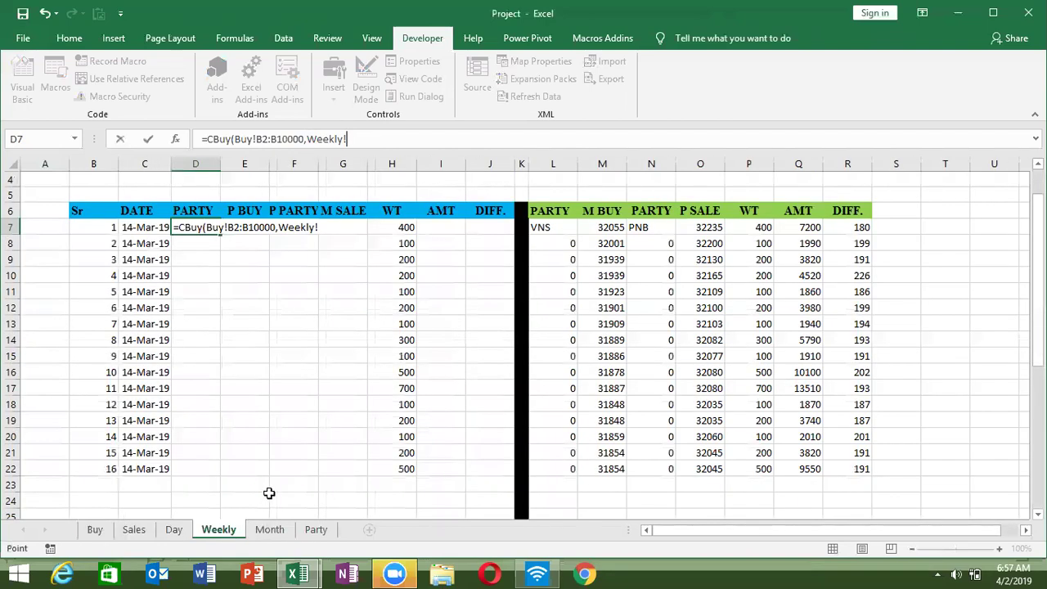
pyautogui.write('0')
pyautogui.press('BackSpace')
pyautogui.press('BackSpace')
pyautogui.press('BackSpace')
pyautogui.press('BackSpace')
pyautogui.press('BackSpace')
pyautogui.press('BackSpace')
pyautogui.press('BackSpace')
pyautogui.press('BackSpace')
pyautogui.write('0,')
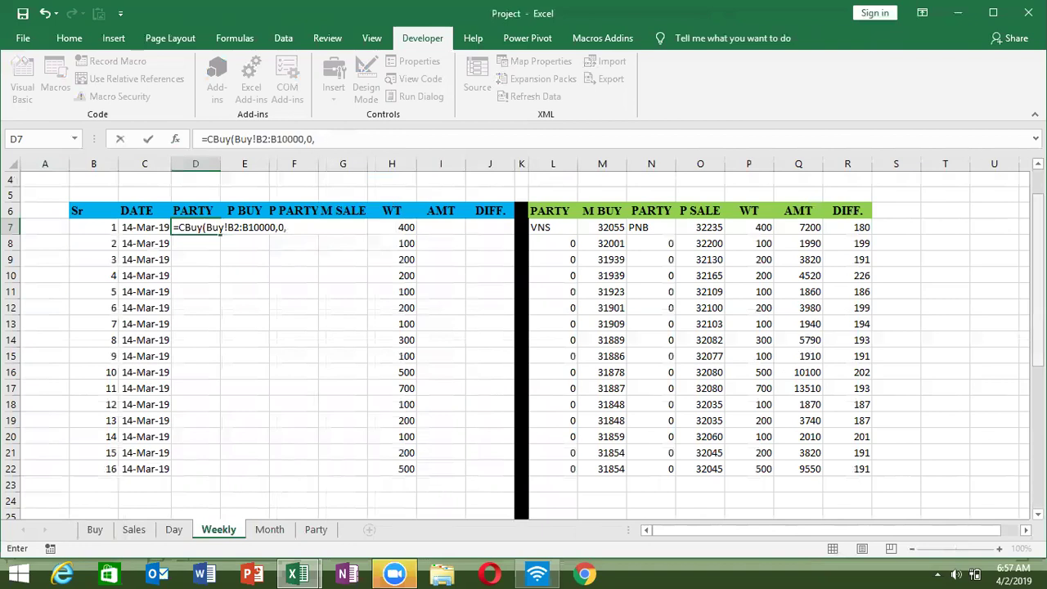
# Add Weekly!B3 and Weekly!C3 as From and To dates, then 1 as the last argument.
pyautogui.moveTo(1037, 278); pyautogui.dragTo(1037, 254)
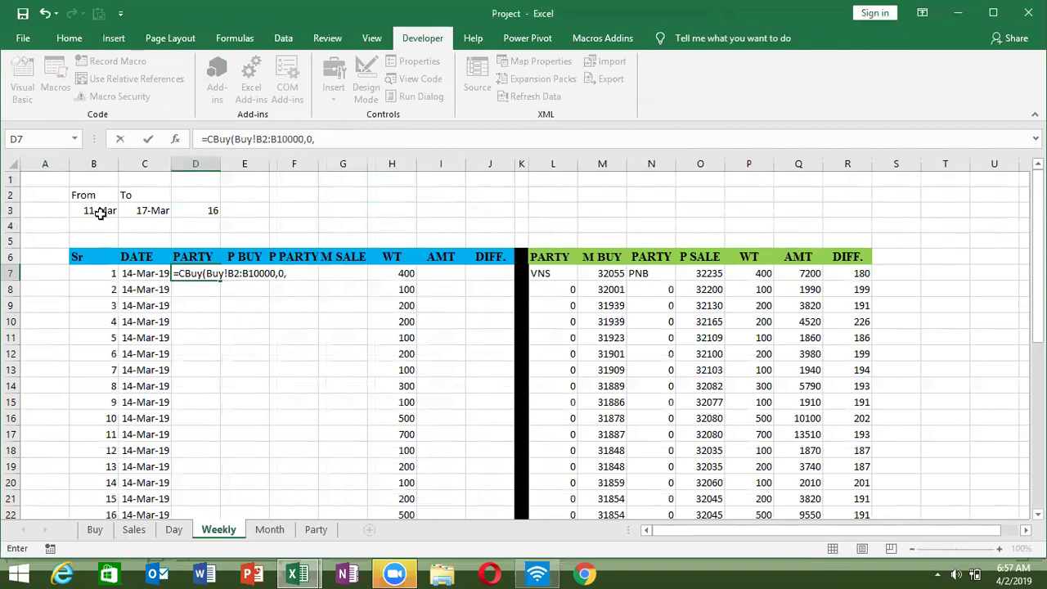
pyautogui.click(96, 212)
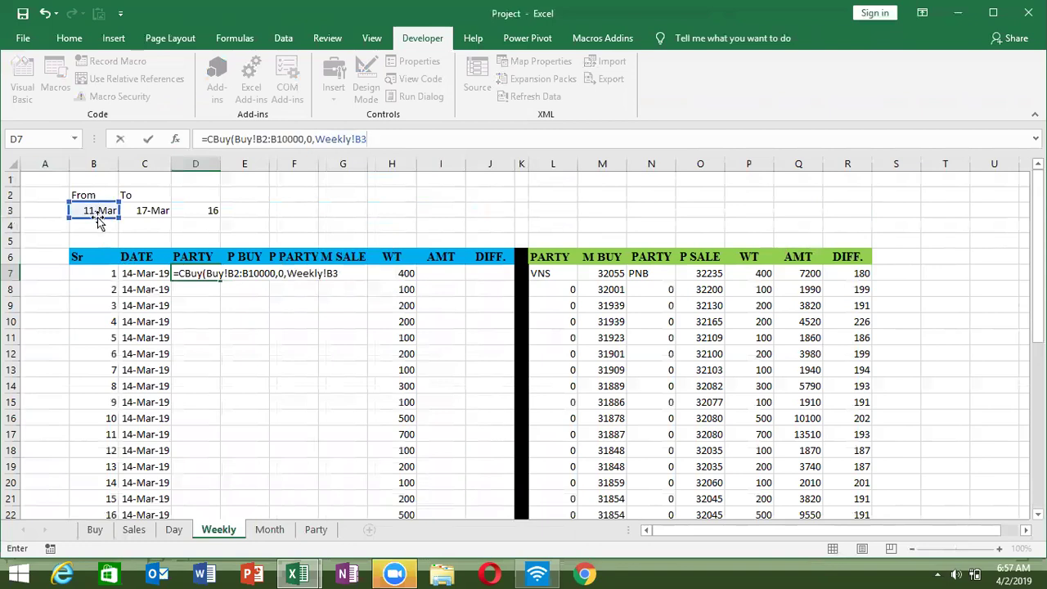
pyautogui.write(',')
pyautogui.click(144, 209)
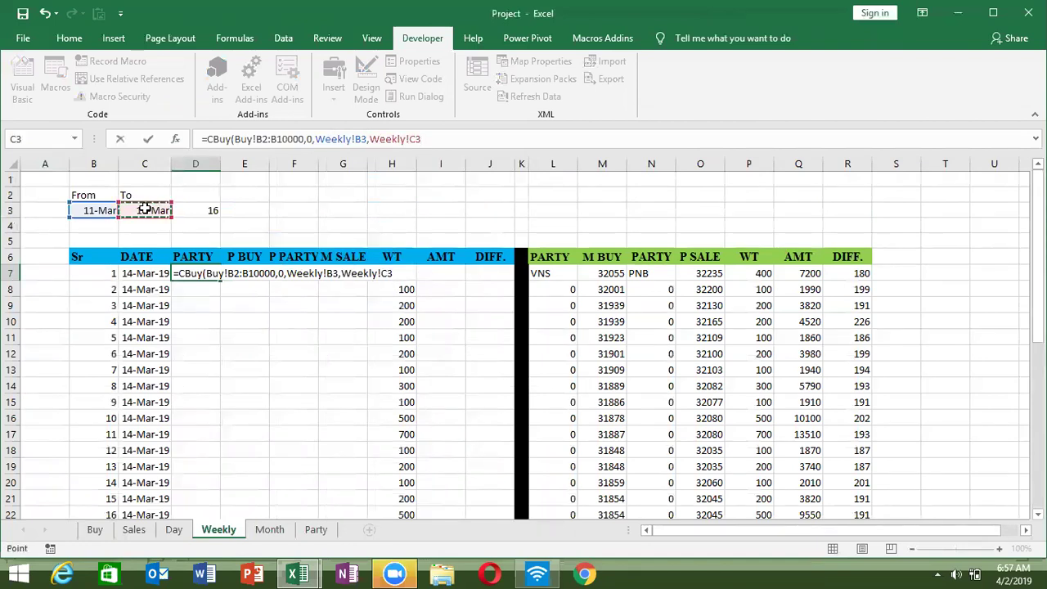
pyautogui.write(',1')
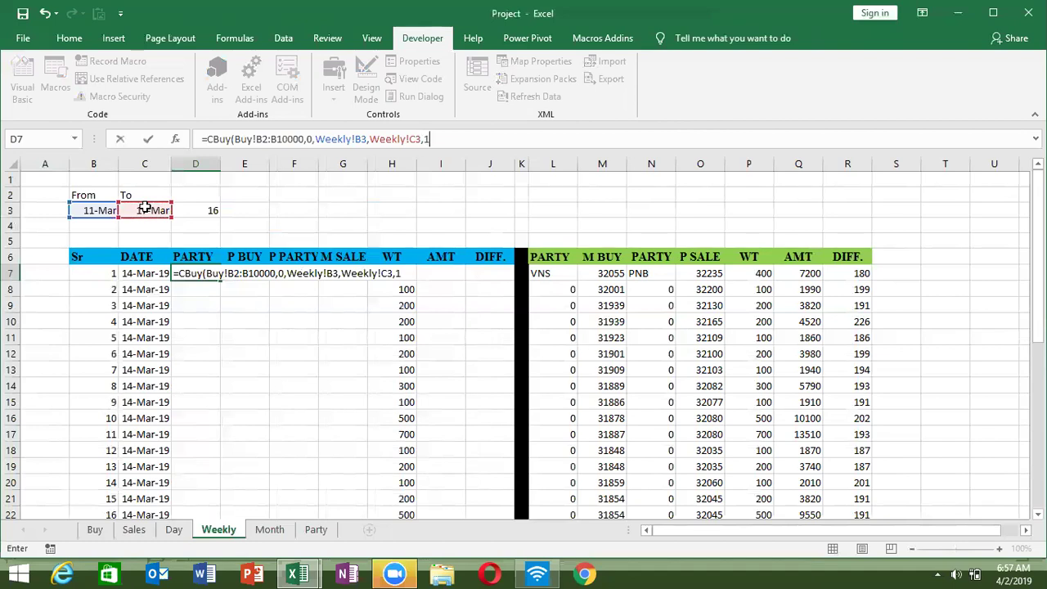
pyautogui.write(')')
# Enter D7's formula, dismiss the compile error, and make CBuy's last line CBuy = dt(p).
pyautogui.press('Return')
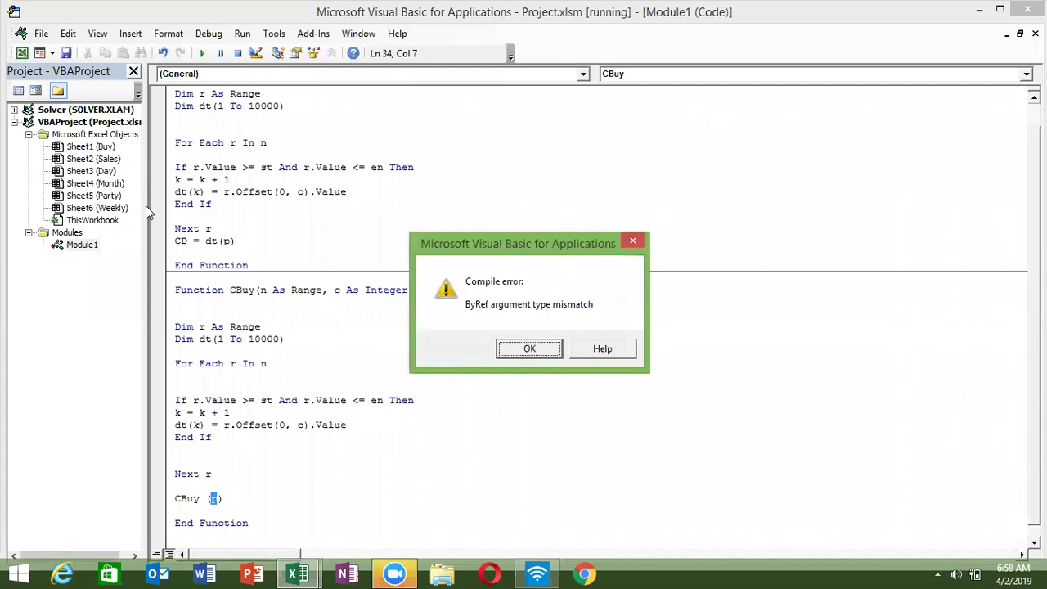
pyautogui.press('Return')
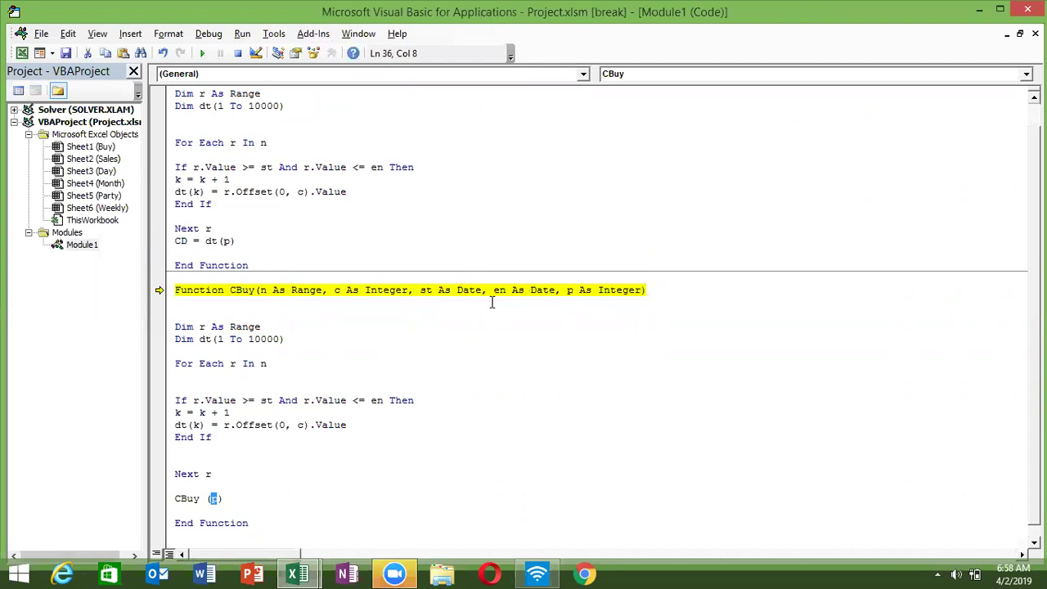
pyautogui.scroll(-1, 330, 414)
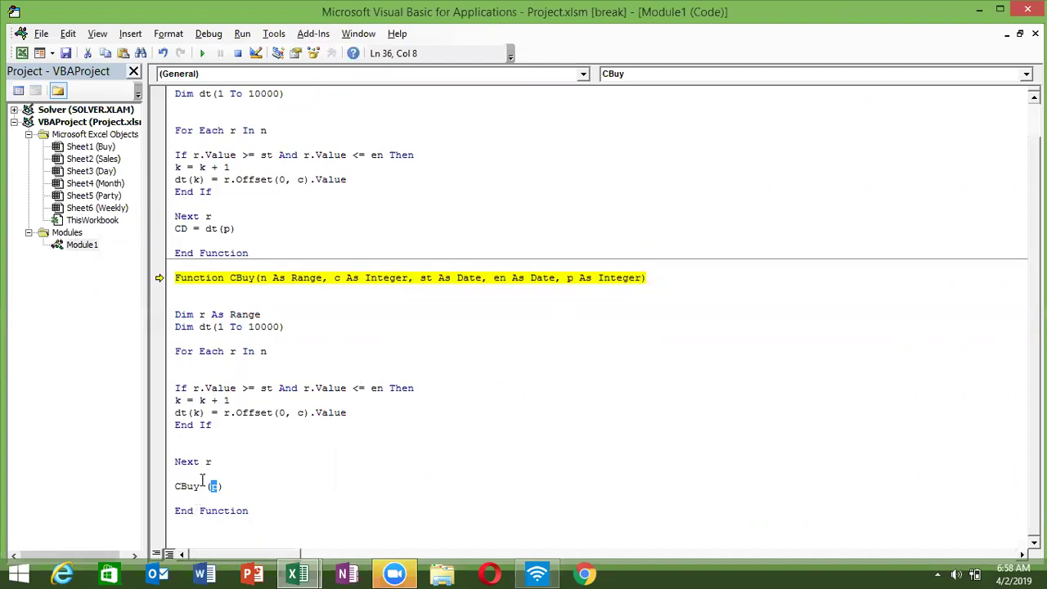
pyautogui.write('p')
pyautogui.doubleClick(201, 486)
pyautogui.moveTo(203, 487); pyautogui.dragTo(209, 488)
pyautogui.write('=dt')
pyautogui.click(216, 439)
# Resume the paused VBA code and select Weekly!D7 back in Excel.
pyautogui.click(202, 53)
pyautogui.hotkey('alt', 'F11')
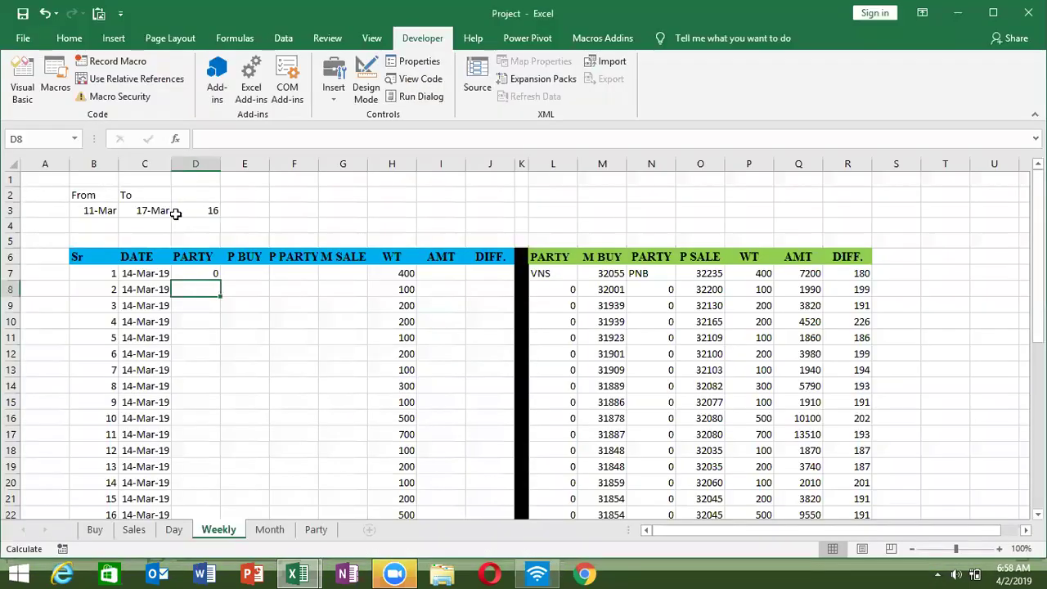
pyautogui.click(203, 272)
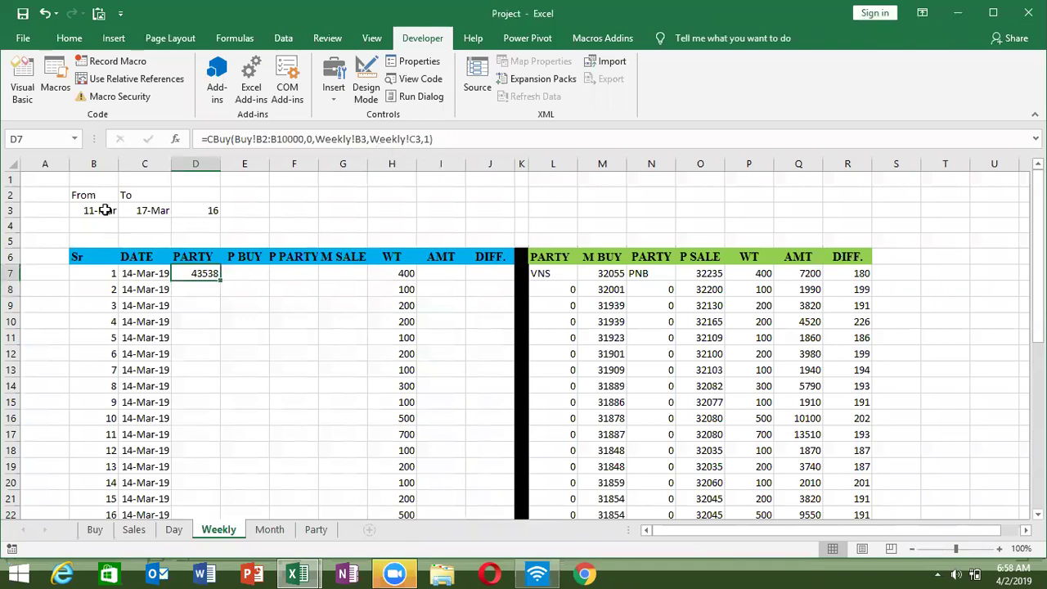
# Close D7's CBuy formula with a parenthesis so it returns 43538 for 11-Mar to 17-Mar.
pyautogui.moveTo(434, 139); pyautogui.dragTo(211, 145)
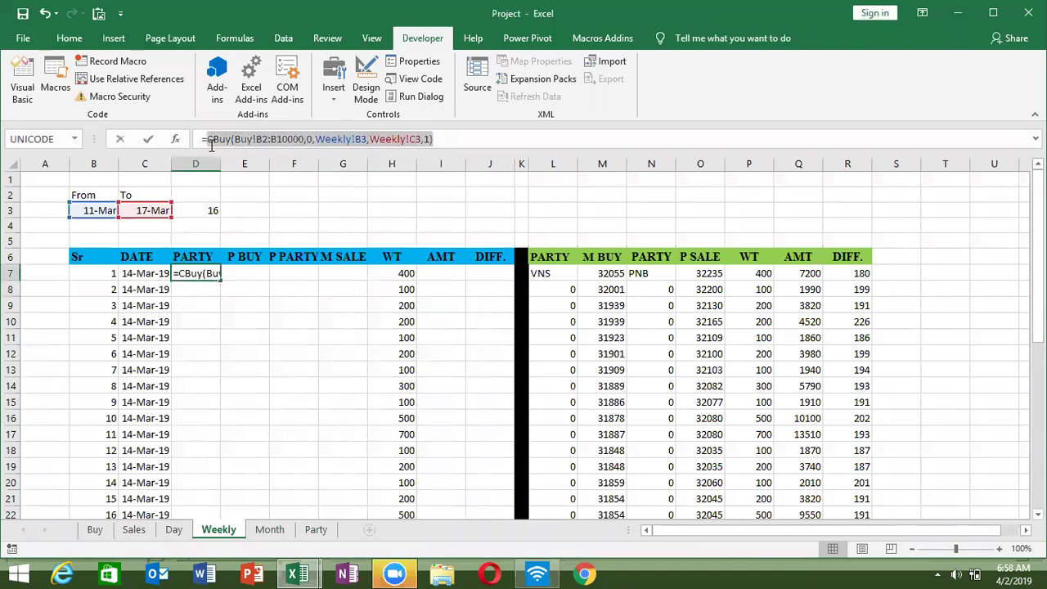
pyautogui.moveTo(211, 143); pyautogui.dragTo(306, 155)
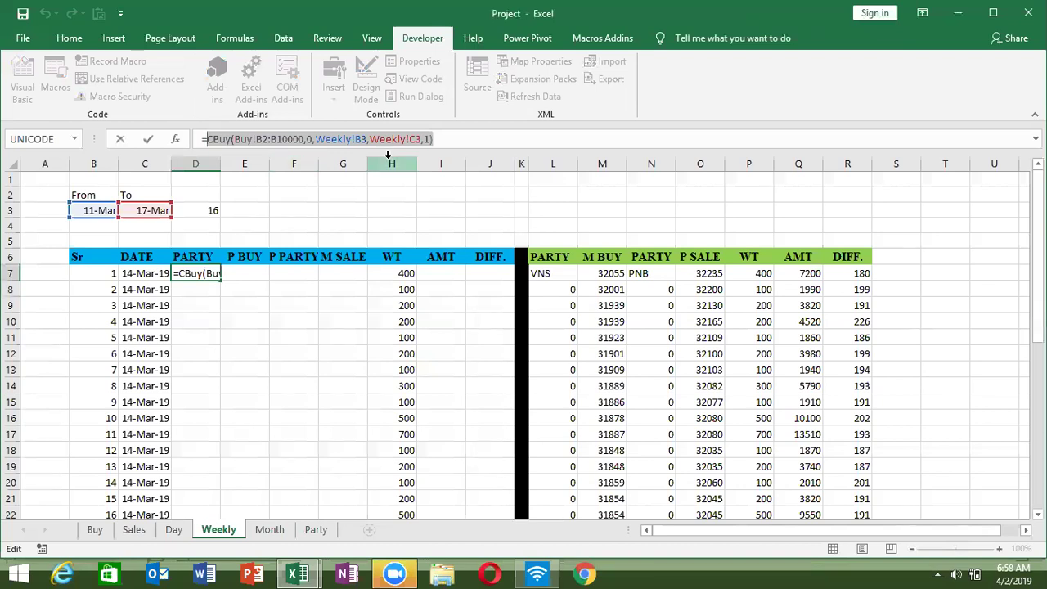
pyautogui.click(429, 139)
pyautogui.write(')')
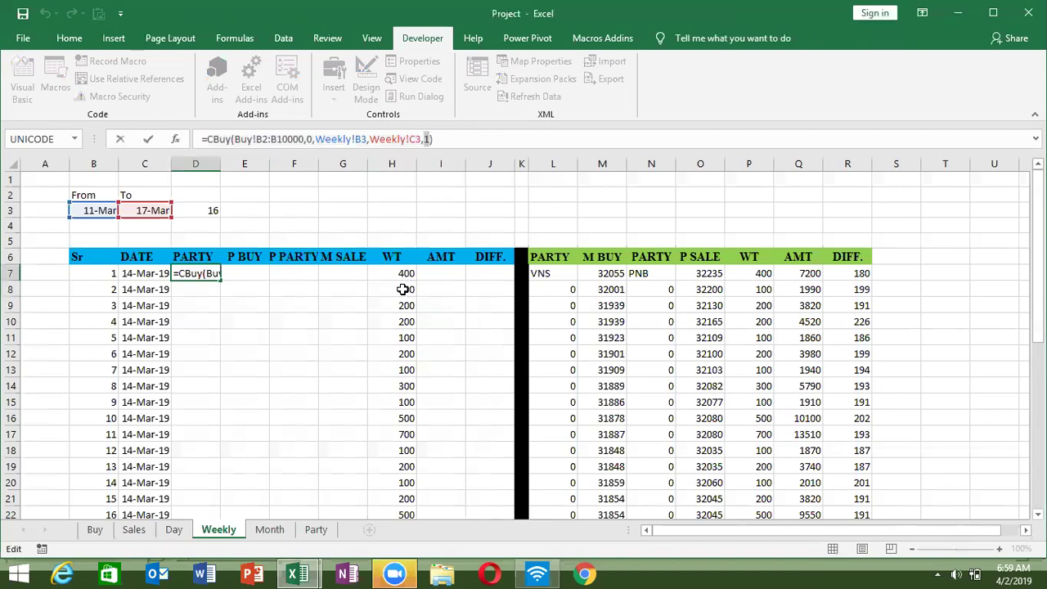
pyautogui.hotkey('ctrl', 'Return')
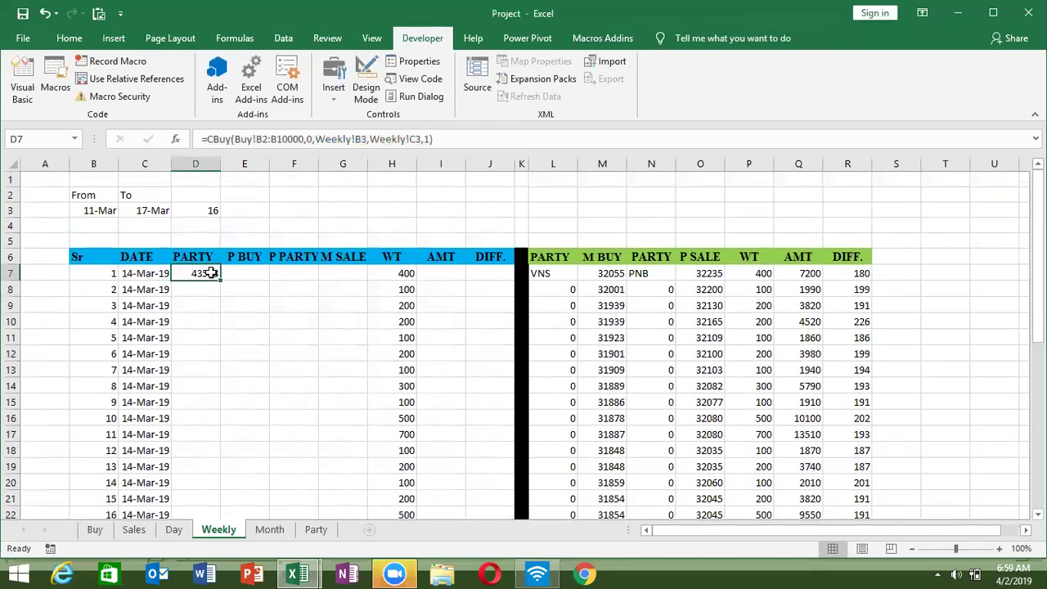
pyautogui.scroll(-1, 211, 273)
pyautogui.scroll(1, 211, 272)
pyautogui.click(428, 140)
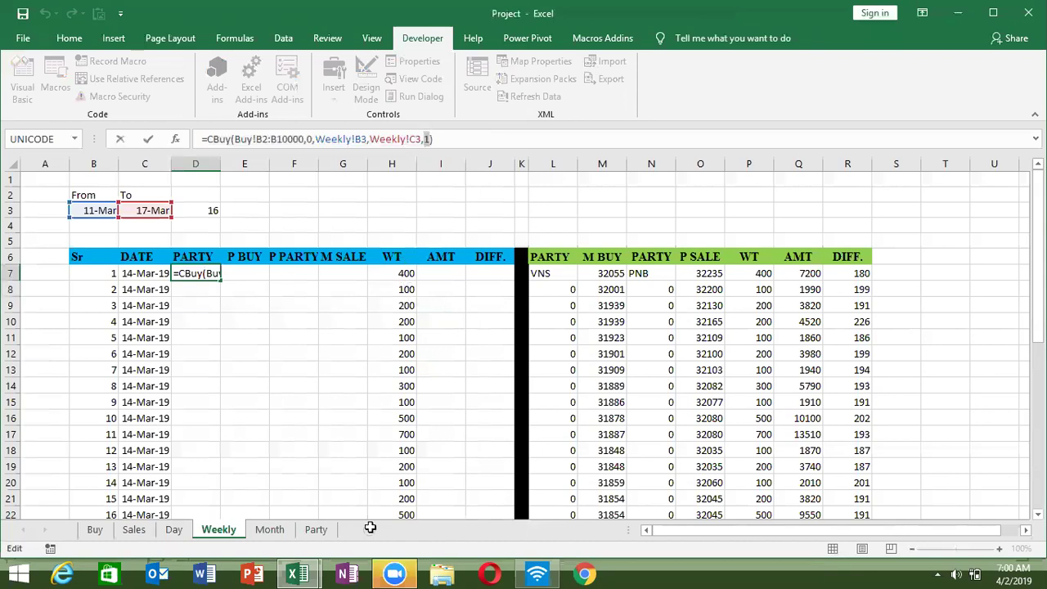
# Commit the D7 CBuy formula, then go to the Day sheet and check cell B10.
pyautogui.click(235, 531)
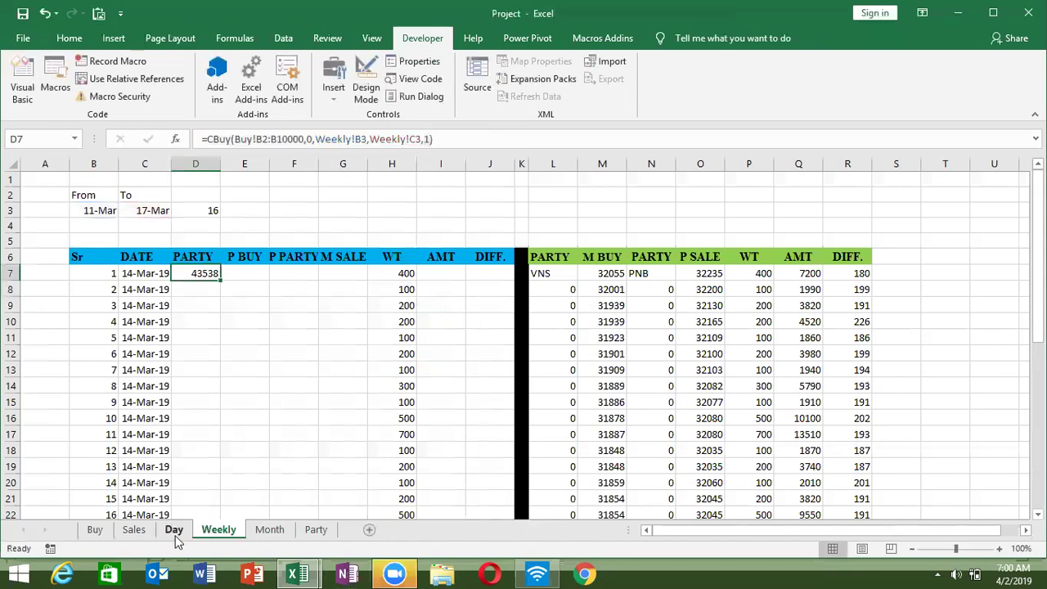
pyautogui.click(174, 532)
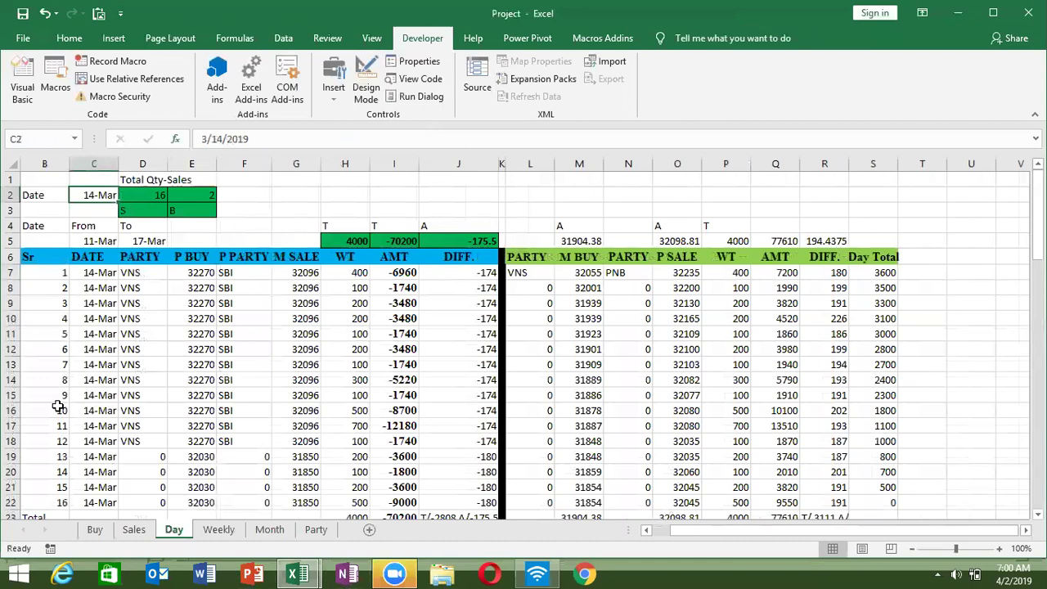
pyautogui.click(53, 319)
pyautogui.moveTo(46, 162); pyautogui.dragTo(5, 163)
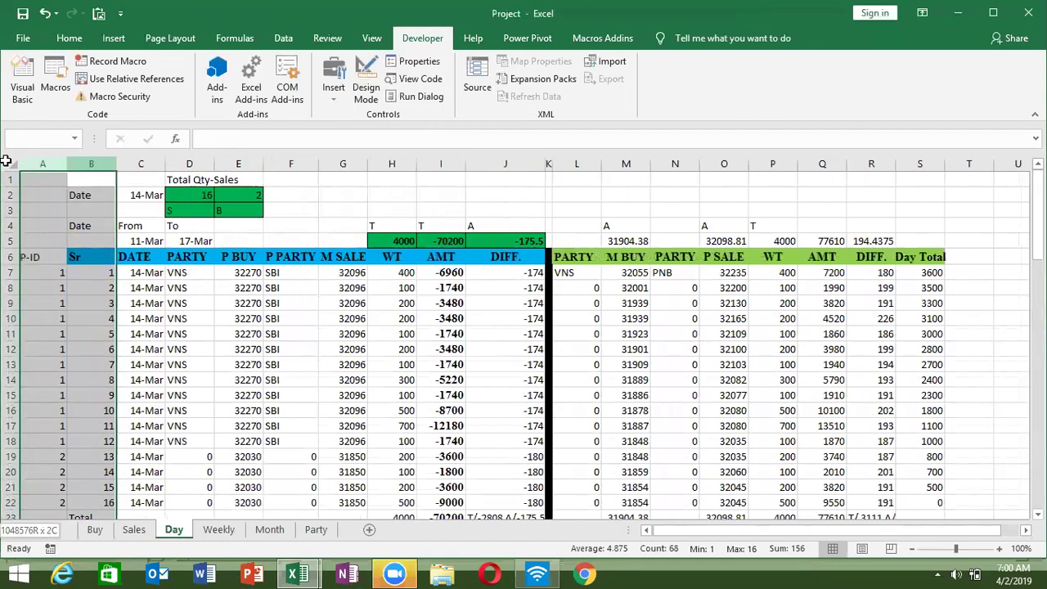
# Review the Day sheet's column A P-ID formulas from A7 down to A19's IFERROR/OFFSET/MATCH.
pyautogui.click(46, 273)
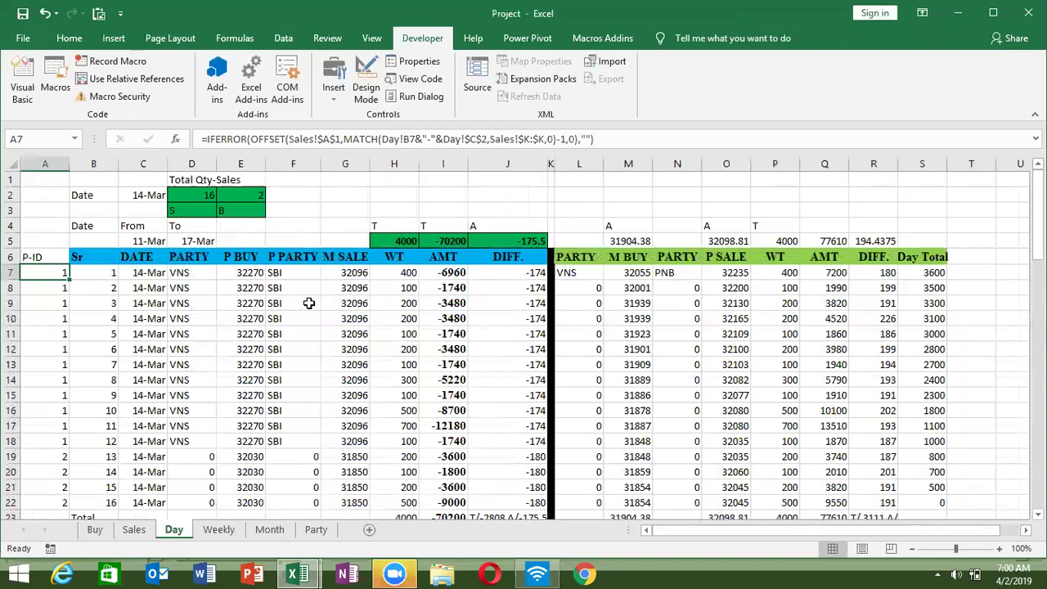
pyautogui.scroll(-2, 443, 426)
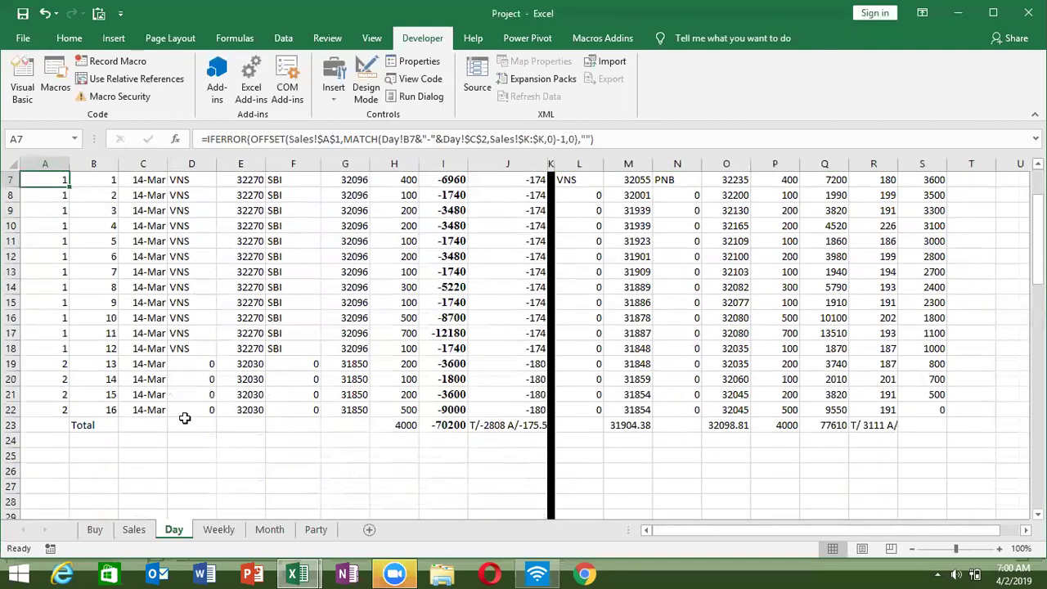
pyautogui.click(51, 348)
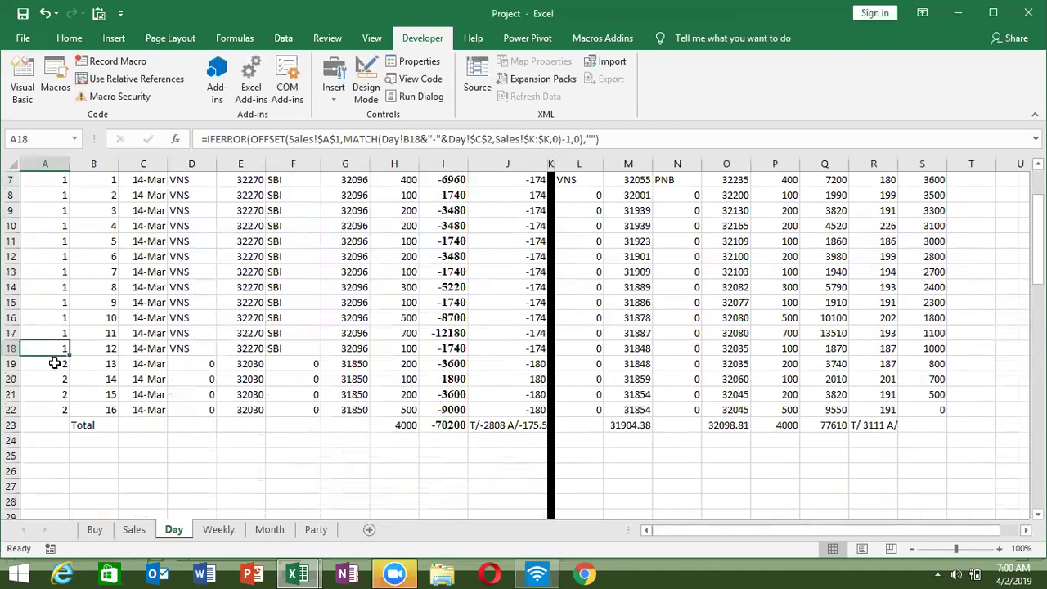
pyautogui.click(62, 367)
pyautogui.scroll(1, 86, 372)
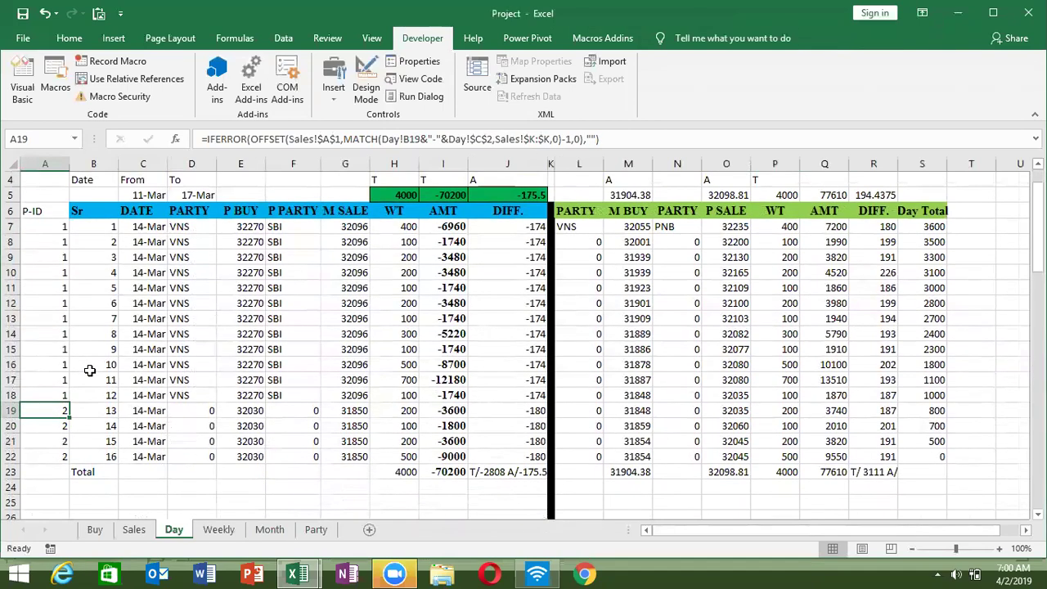
pyautogui.scroll(1, 90, 370)
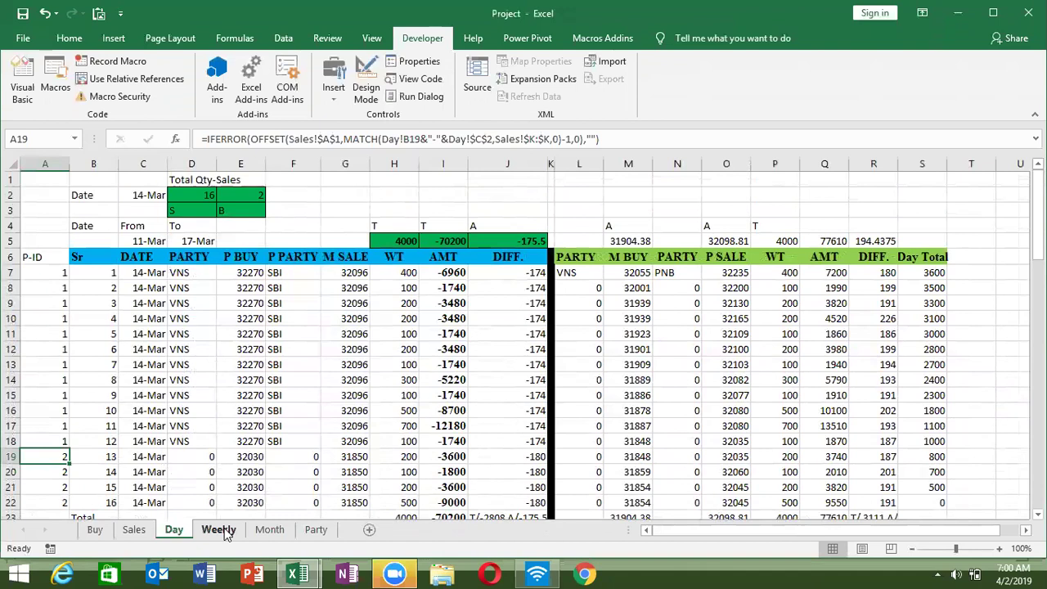
# On the Buy sheet, scroll to the top and check column A's COUNTIF-based P-ID formulas.
pyautogui.click(134, 530)
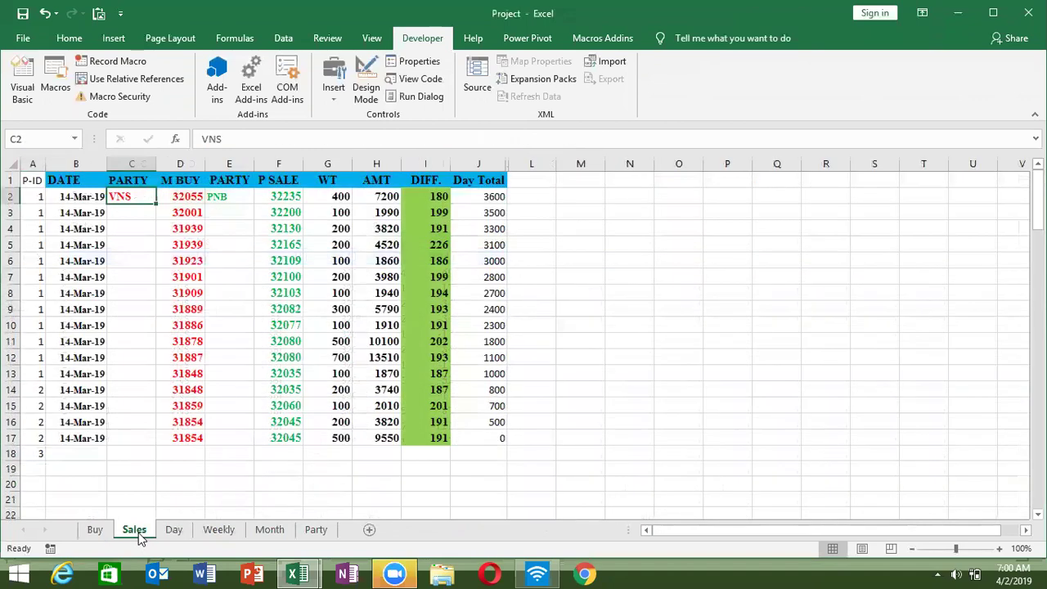
pyautogui.click(98, 530)
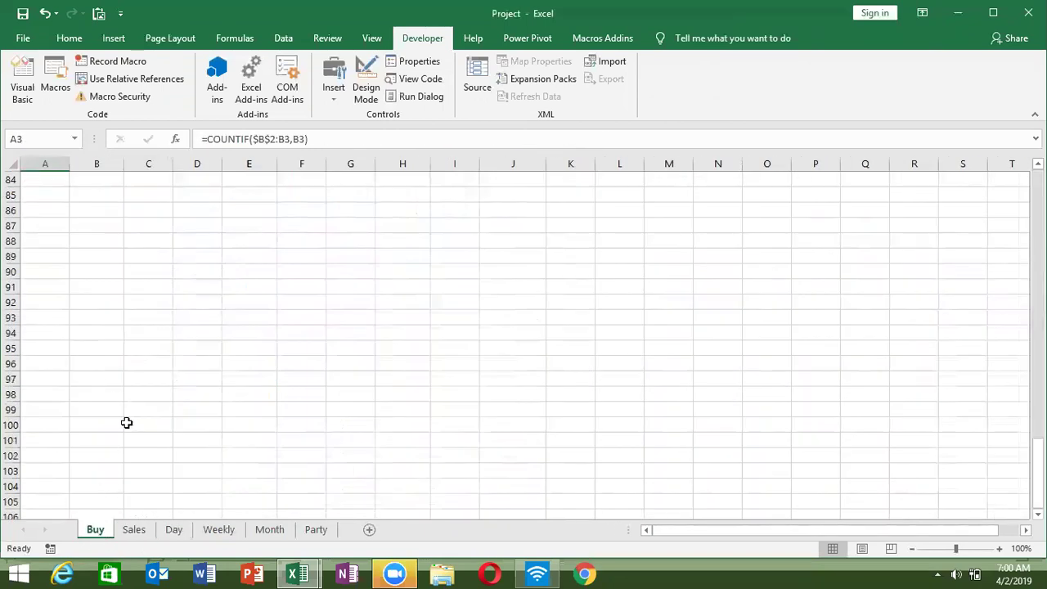
pyautogui.scroll(9, 129, 422)
pyautogui.scroll(6, 129, 422)
pyautogui.scroll(1, 129, 422)
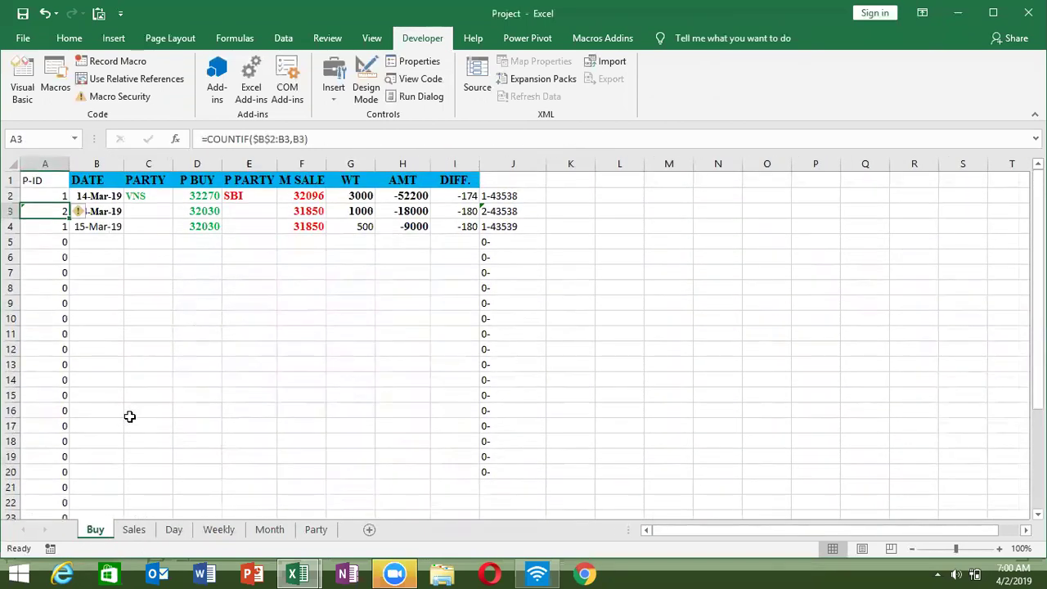
pyautogui.click(57, 226)
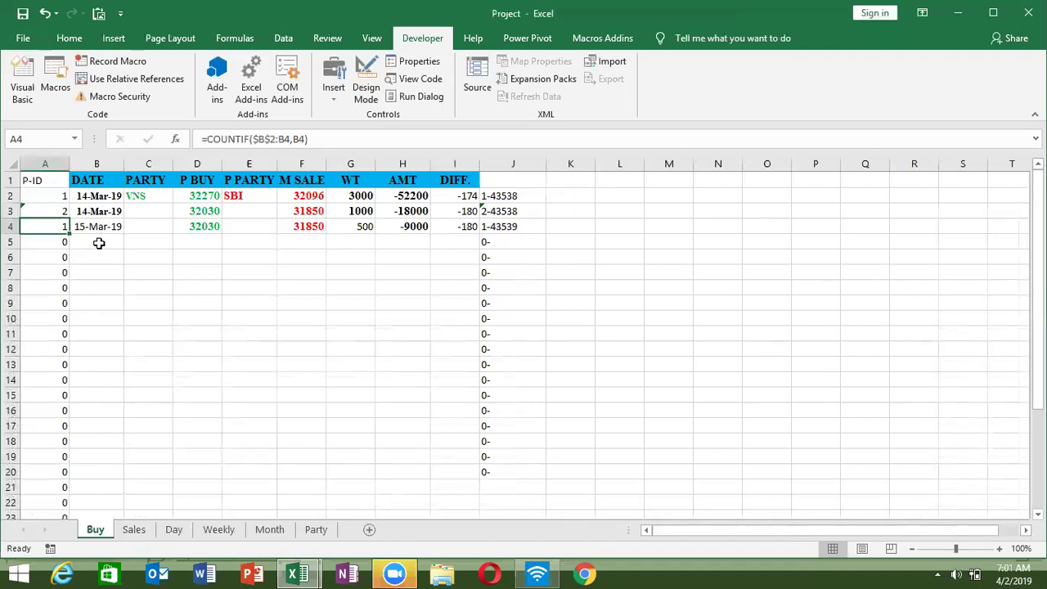
pyautogui.click(556, 181)
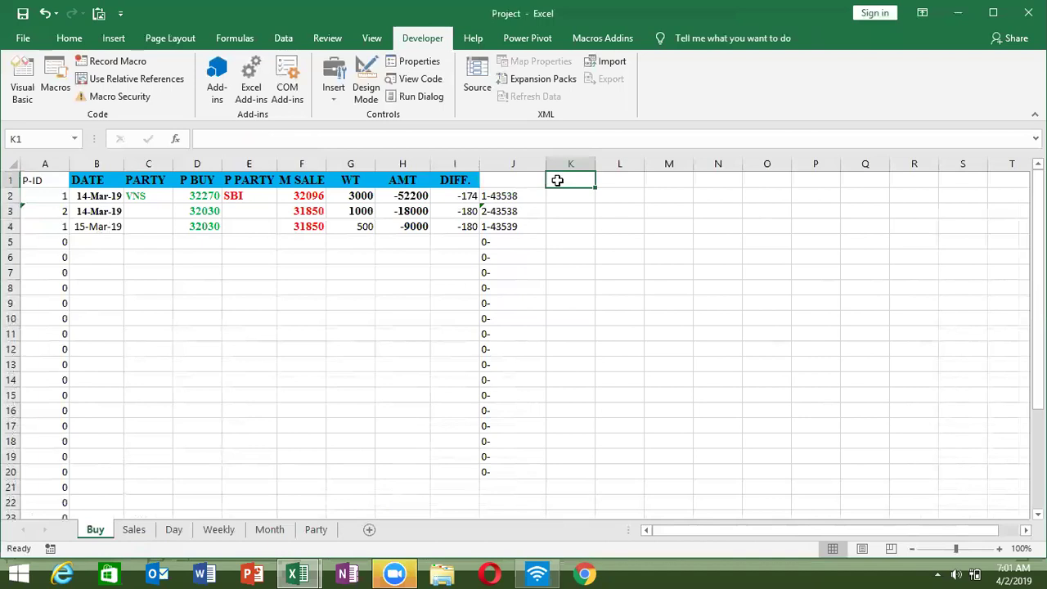
pyautogui.click(297, 574)
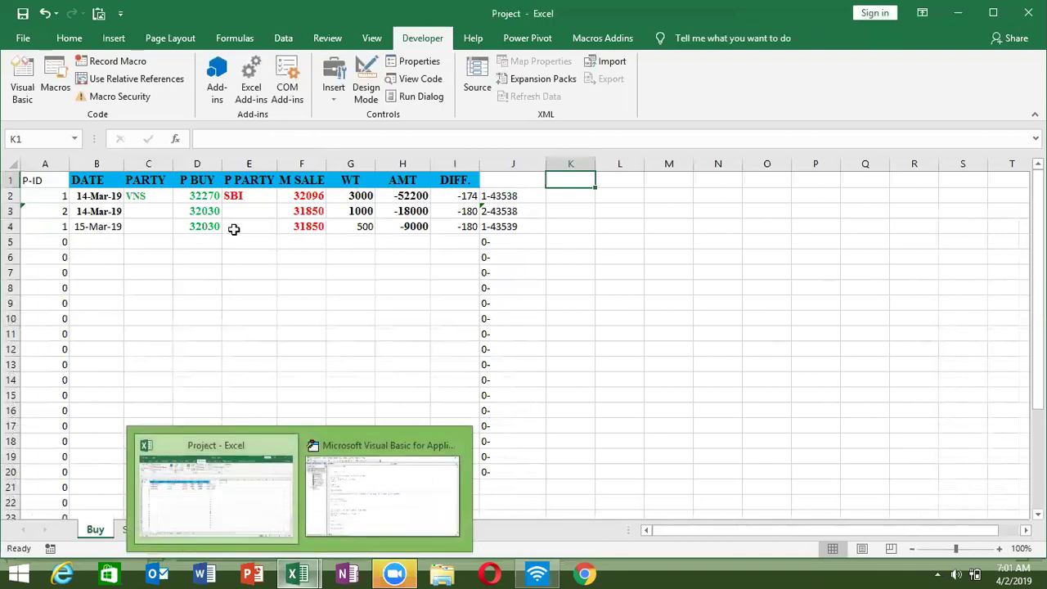
# On the Weekly sheet, select the WT values H7:H13 and recheck D7's CBuy formula.
pyautogui.click(234, 321)
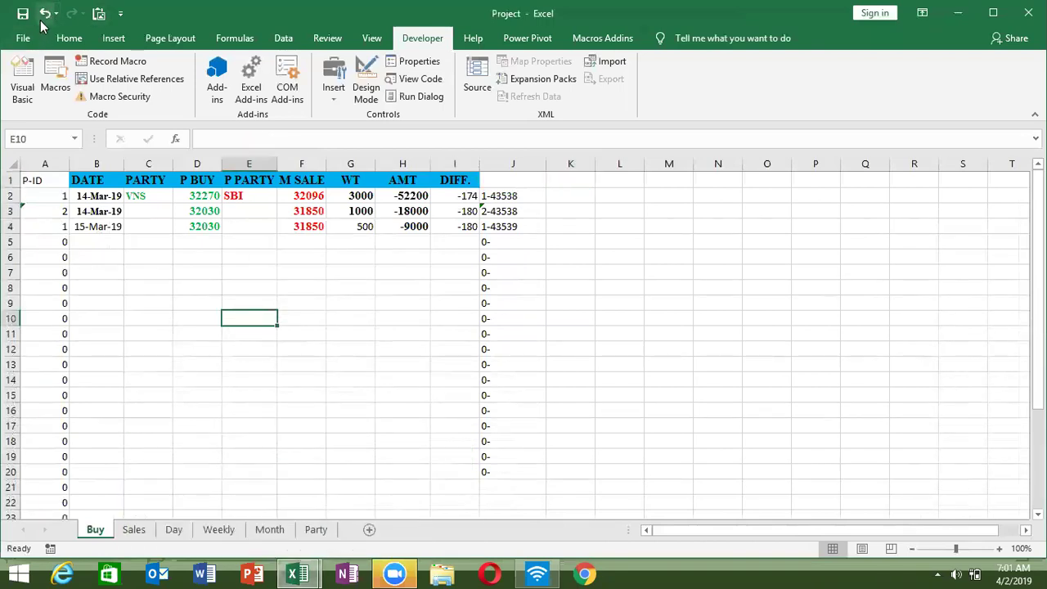
pyautogui.click(239, 533)
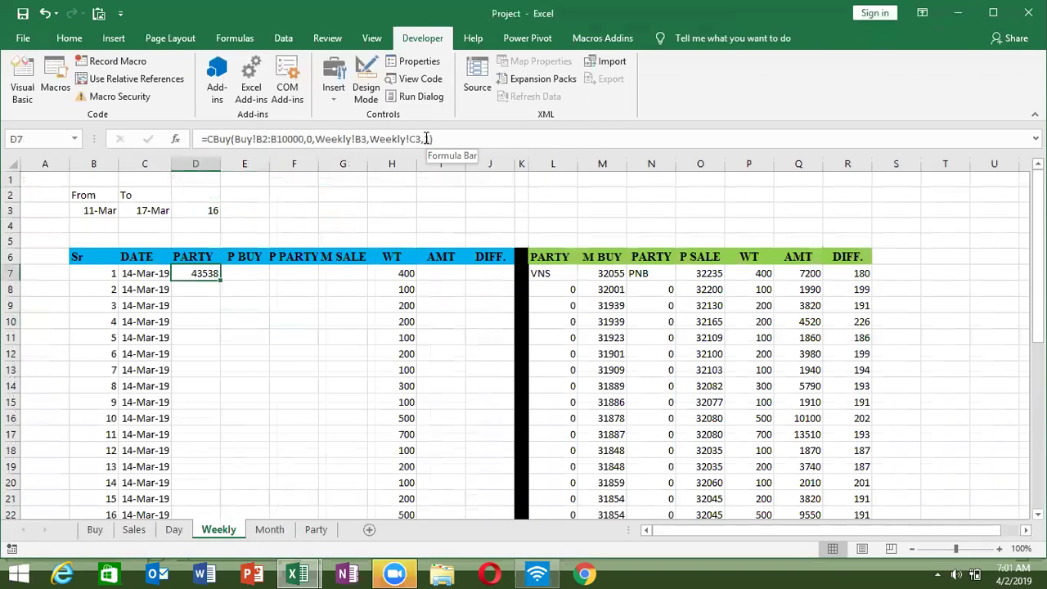
pyautogui.moveTo(396, 273); pyautogui.dragTo(401, 370)
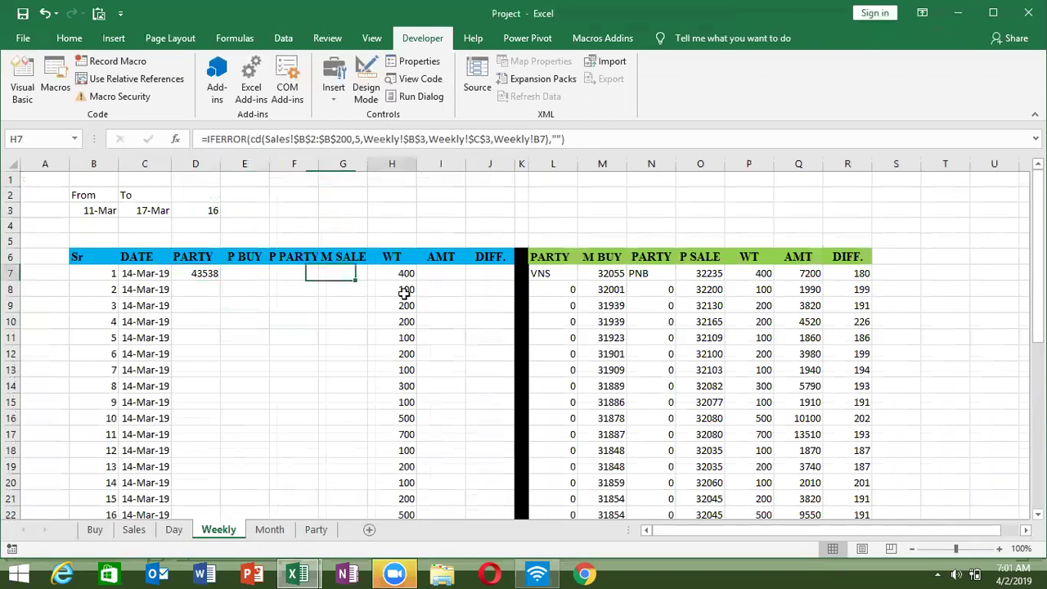
pyautogui.click(211, 279)
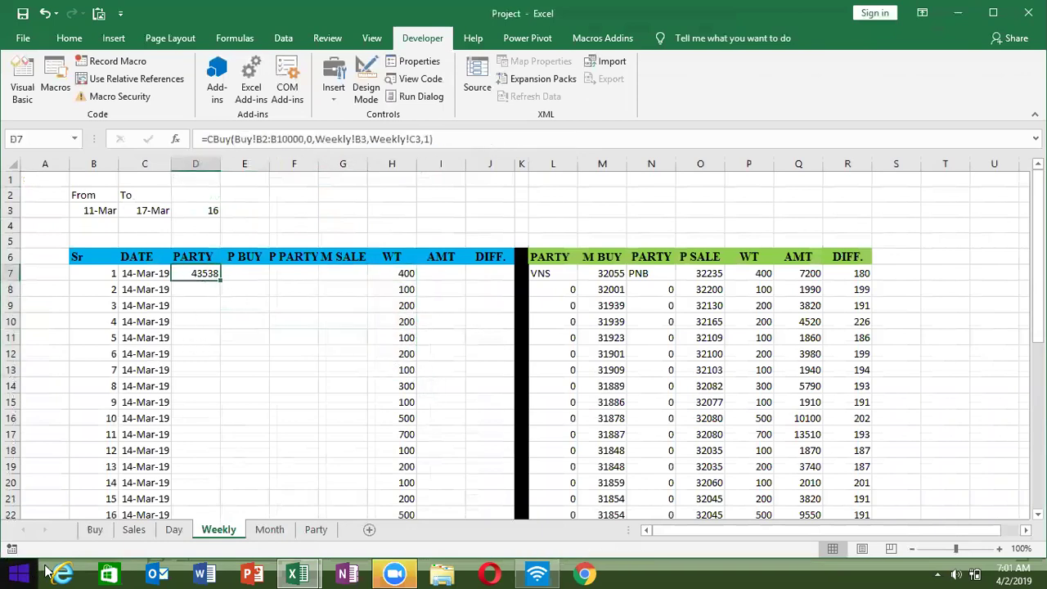
# Back on the Buy sheet, check the 3000 weight in G2 and close the workbook window.
pyautogui.click(95, 529)
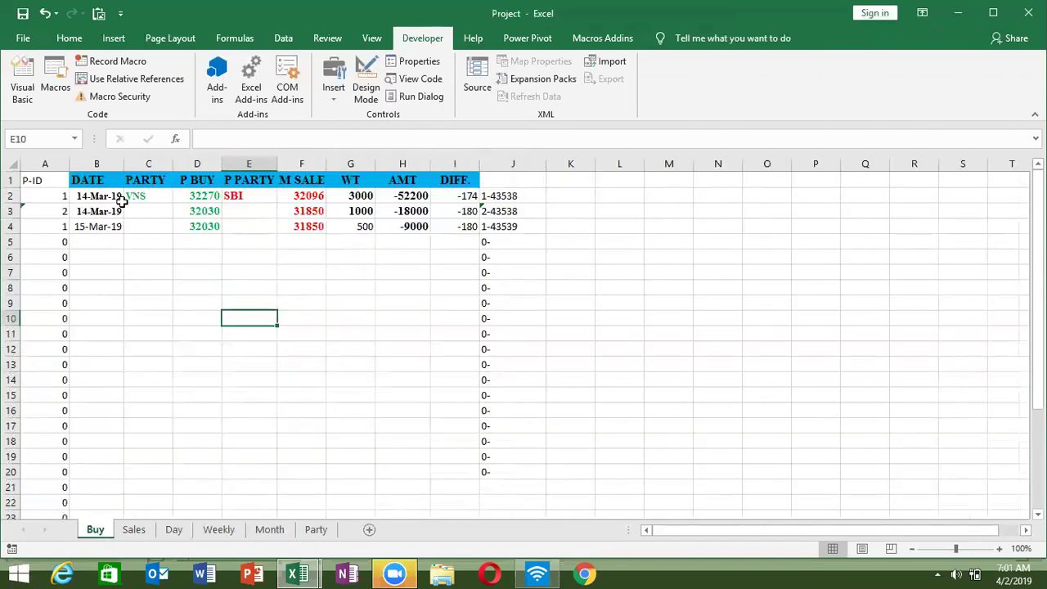
pyautogui.click(355, 193)
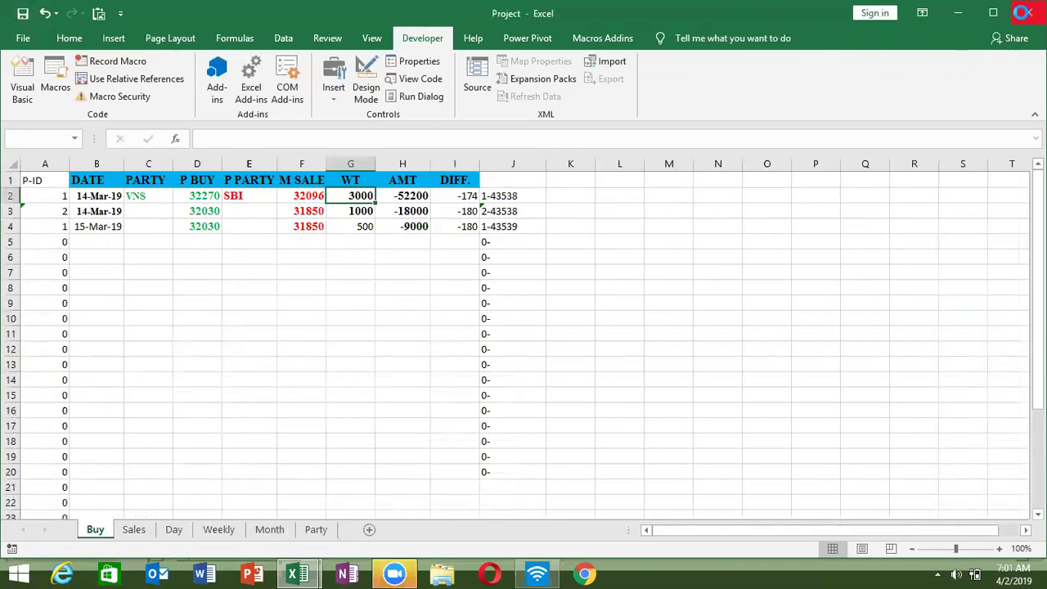
pyautogui.click(1028, 13)
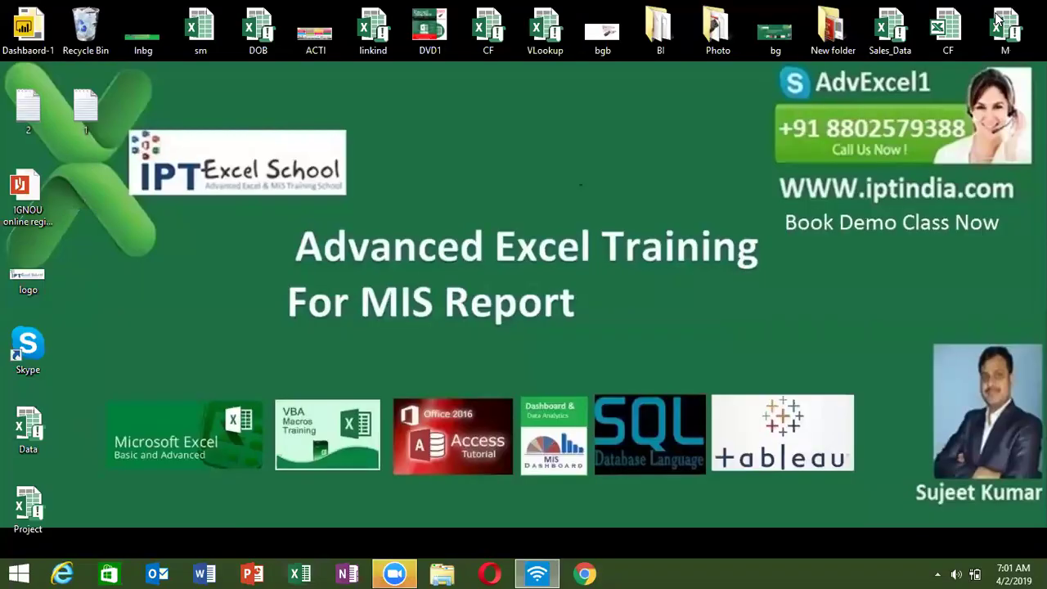